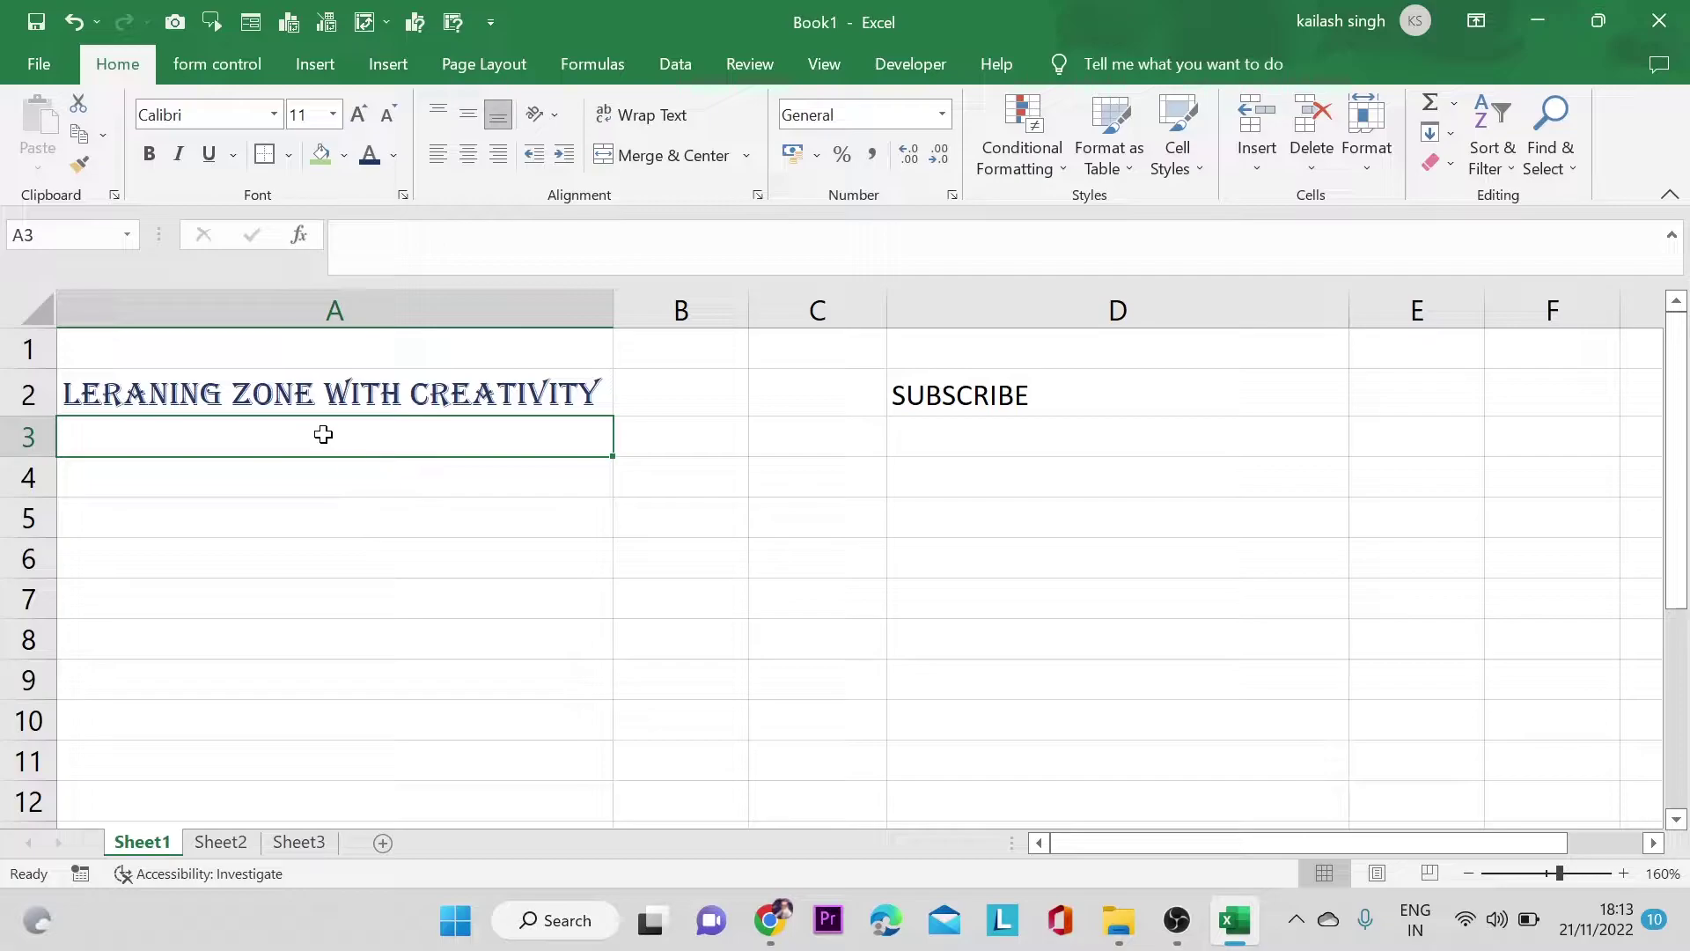
- Compare the heading in A2 with the SUBSCRIBE cell in D2, ending with A2 selected
key(Up)
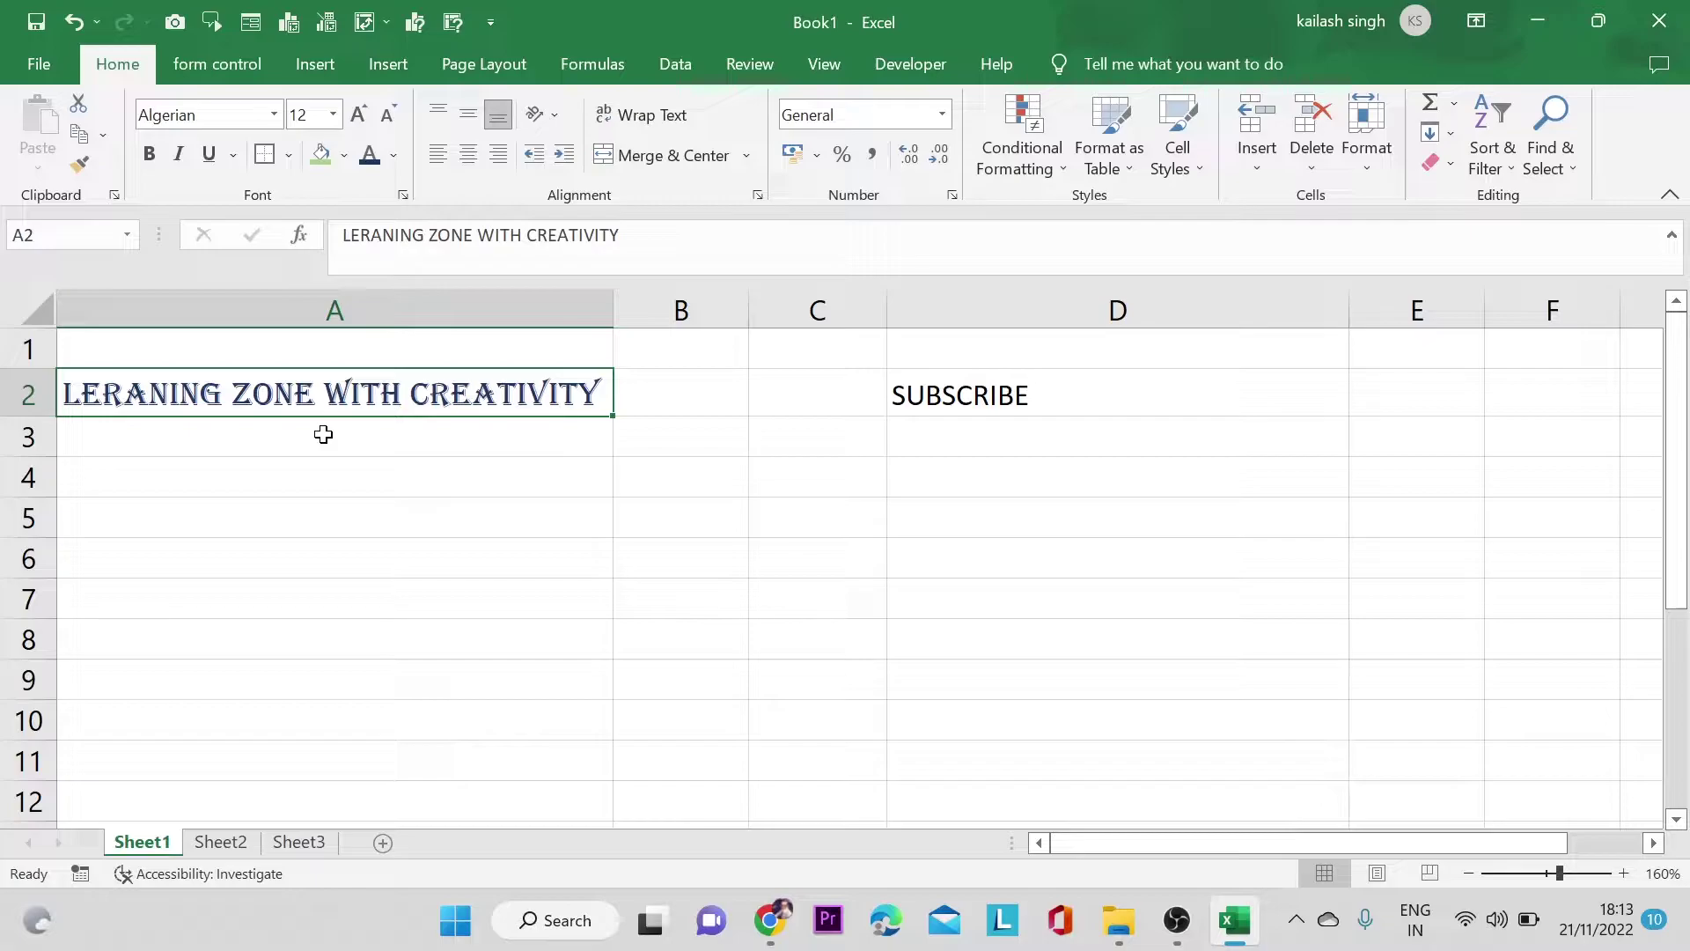
click(939, 394)
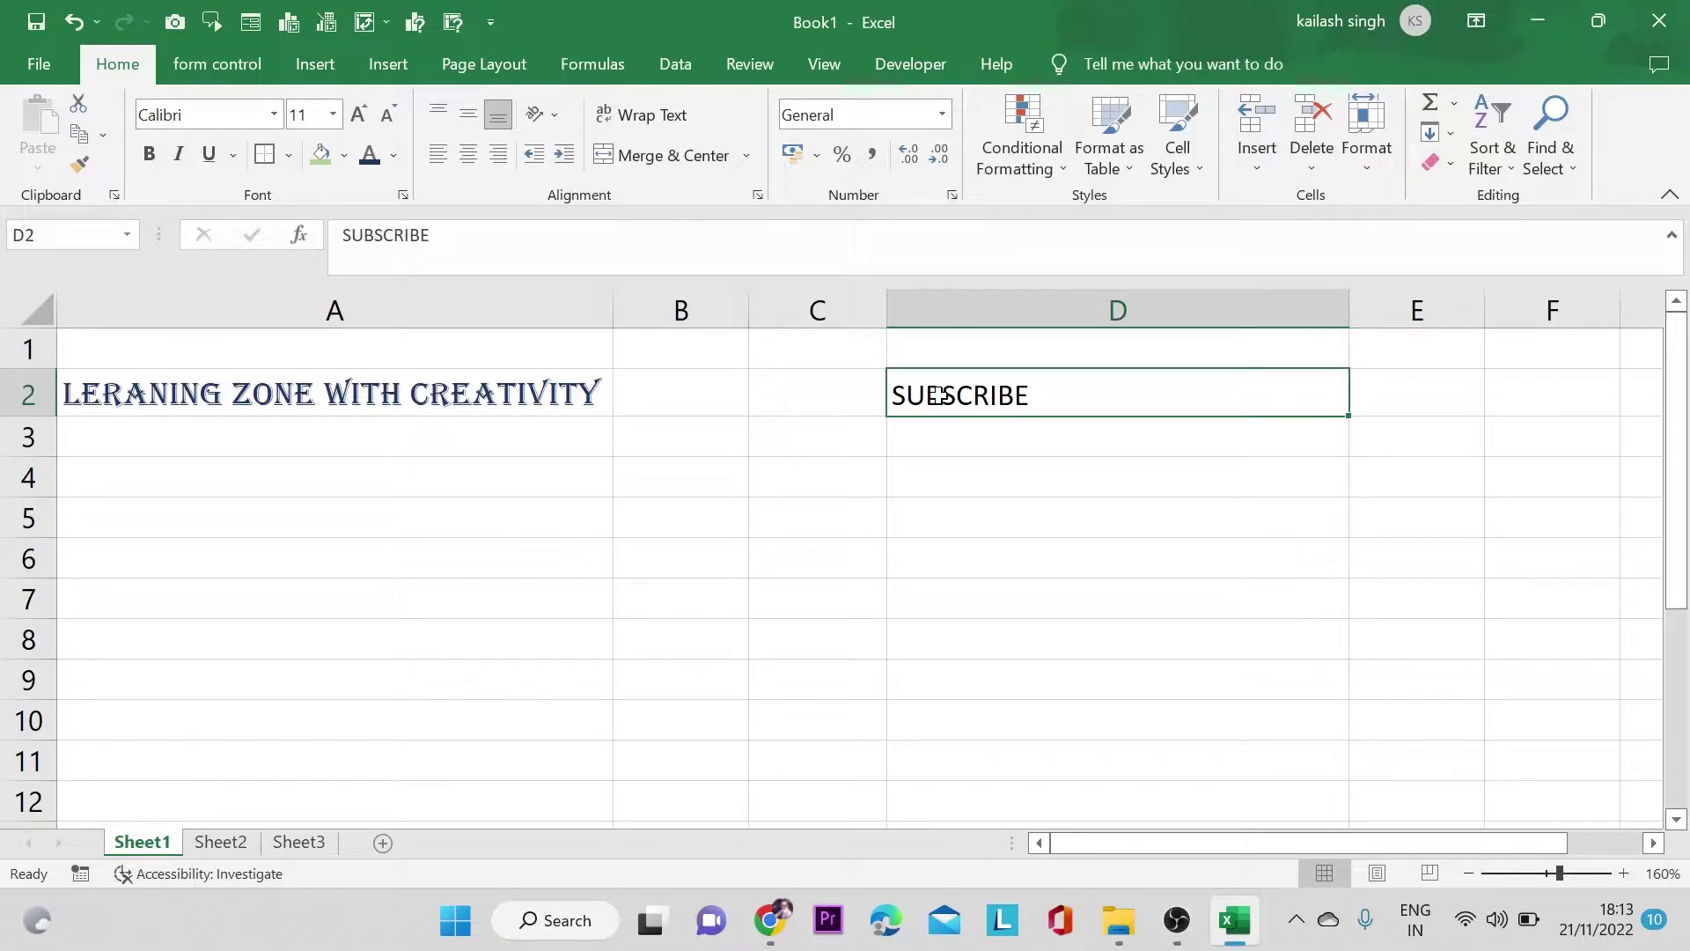
click(463, 402)
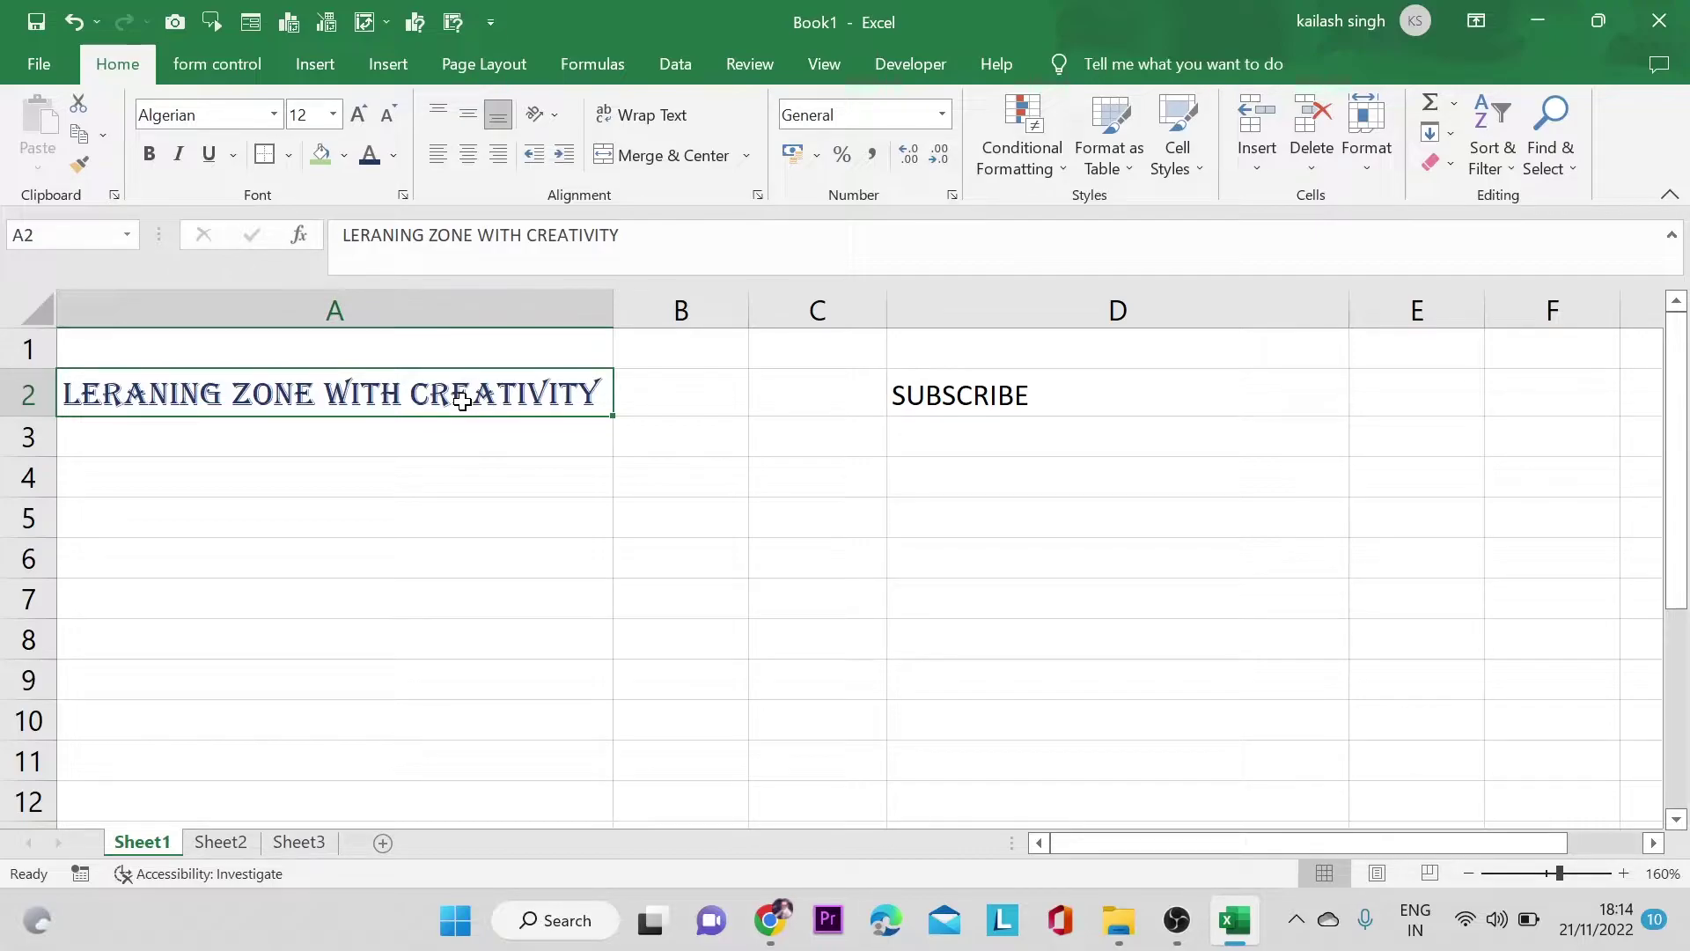
click(1036, 425)
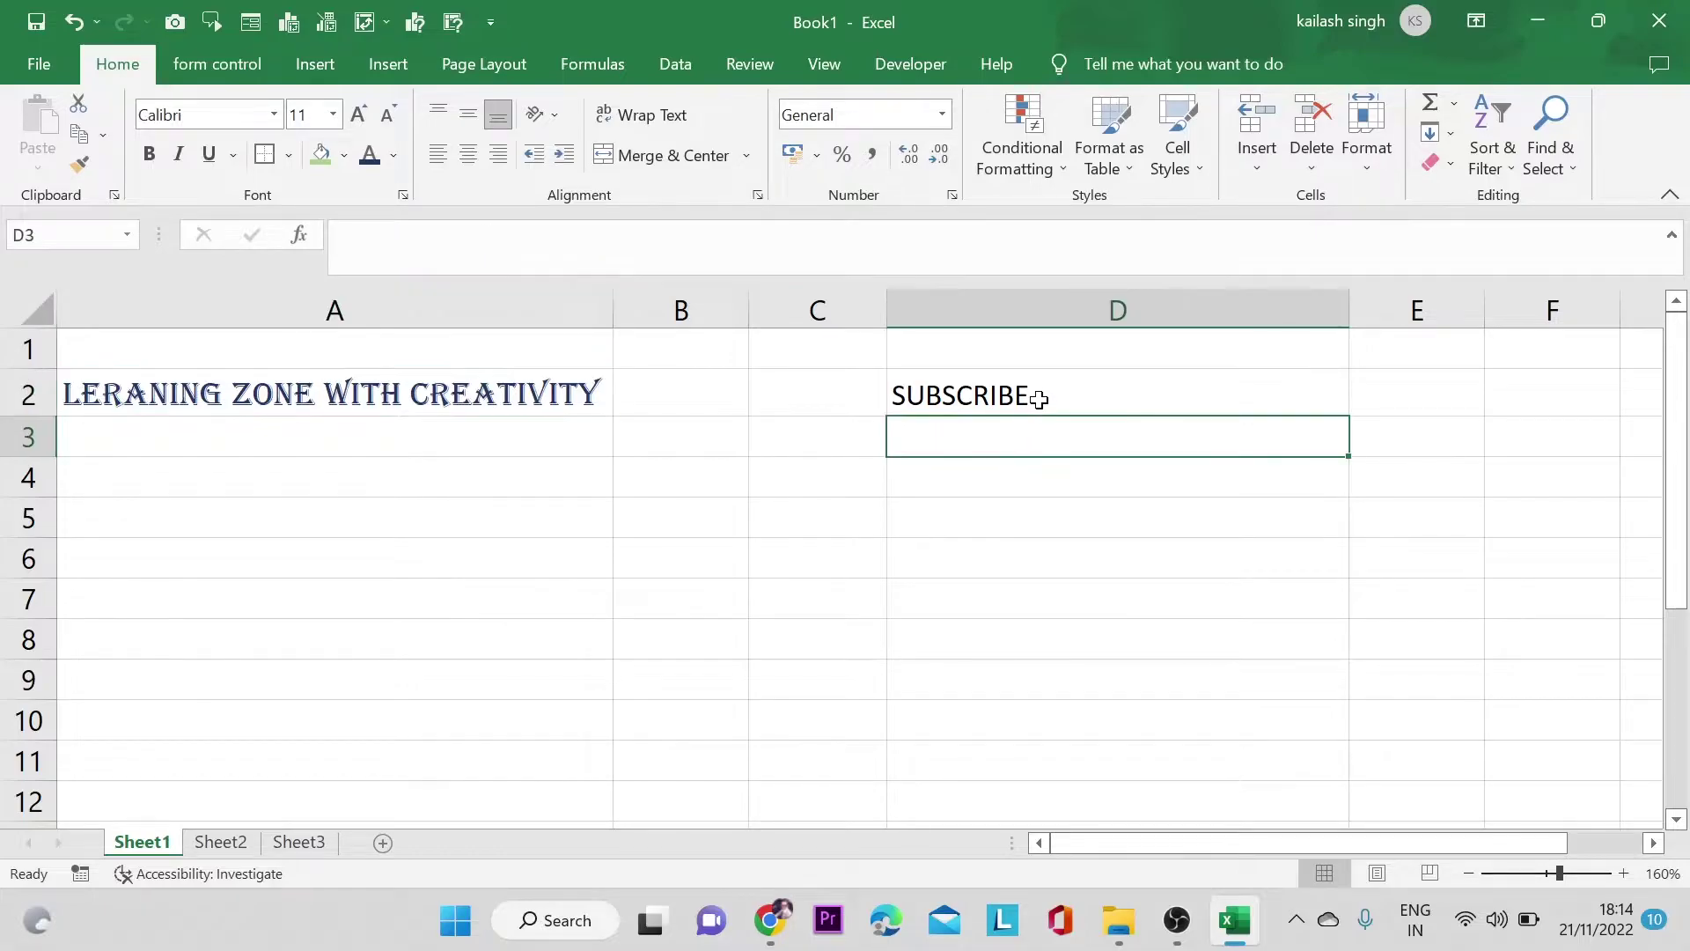
click(1036, 394)
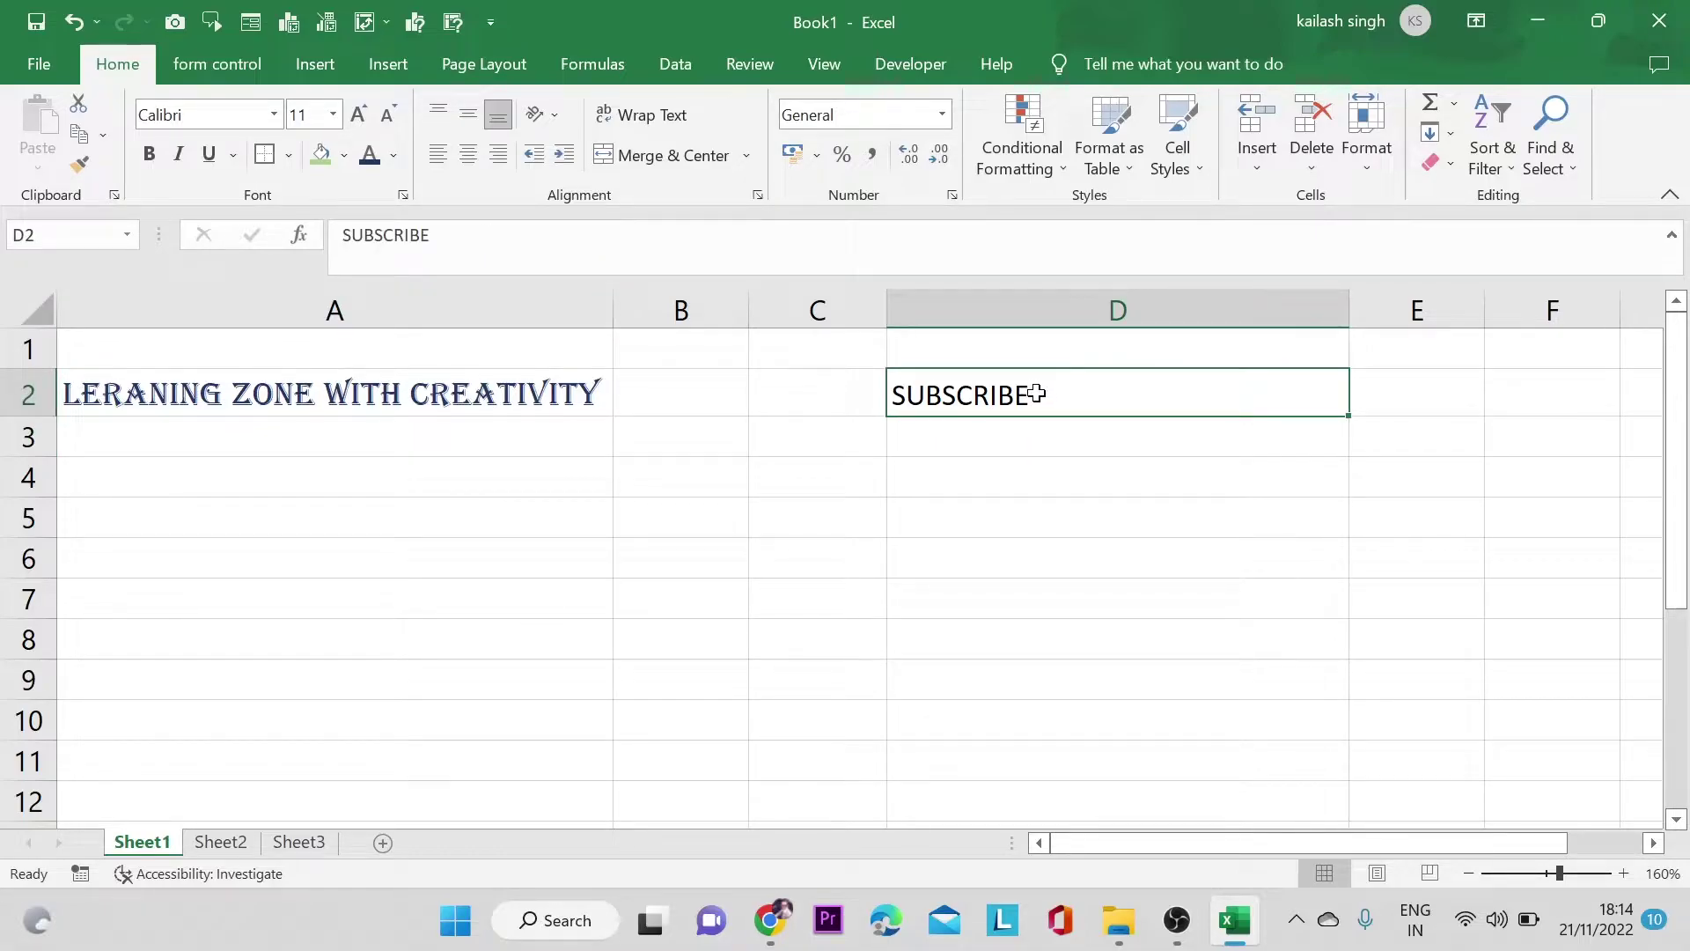
click(428, 396)
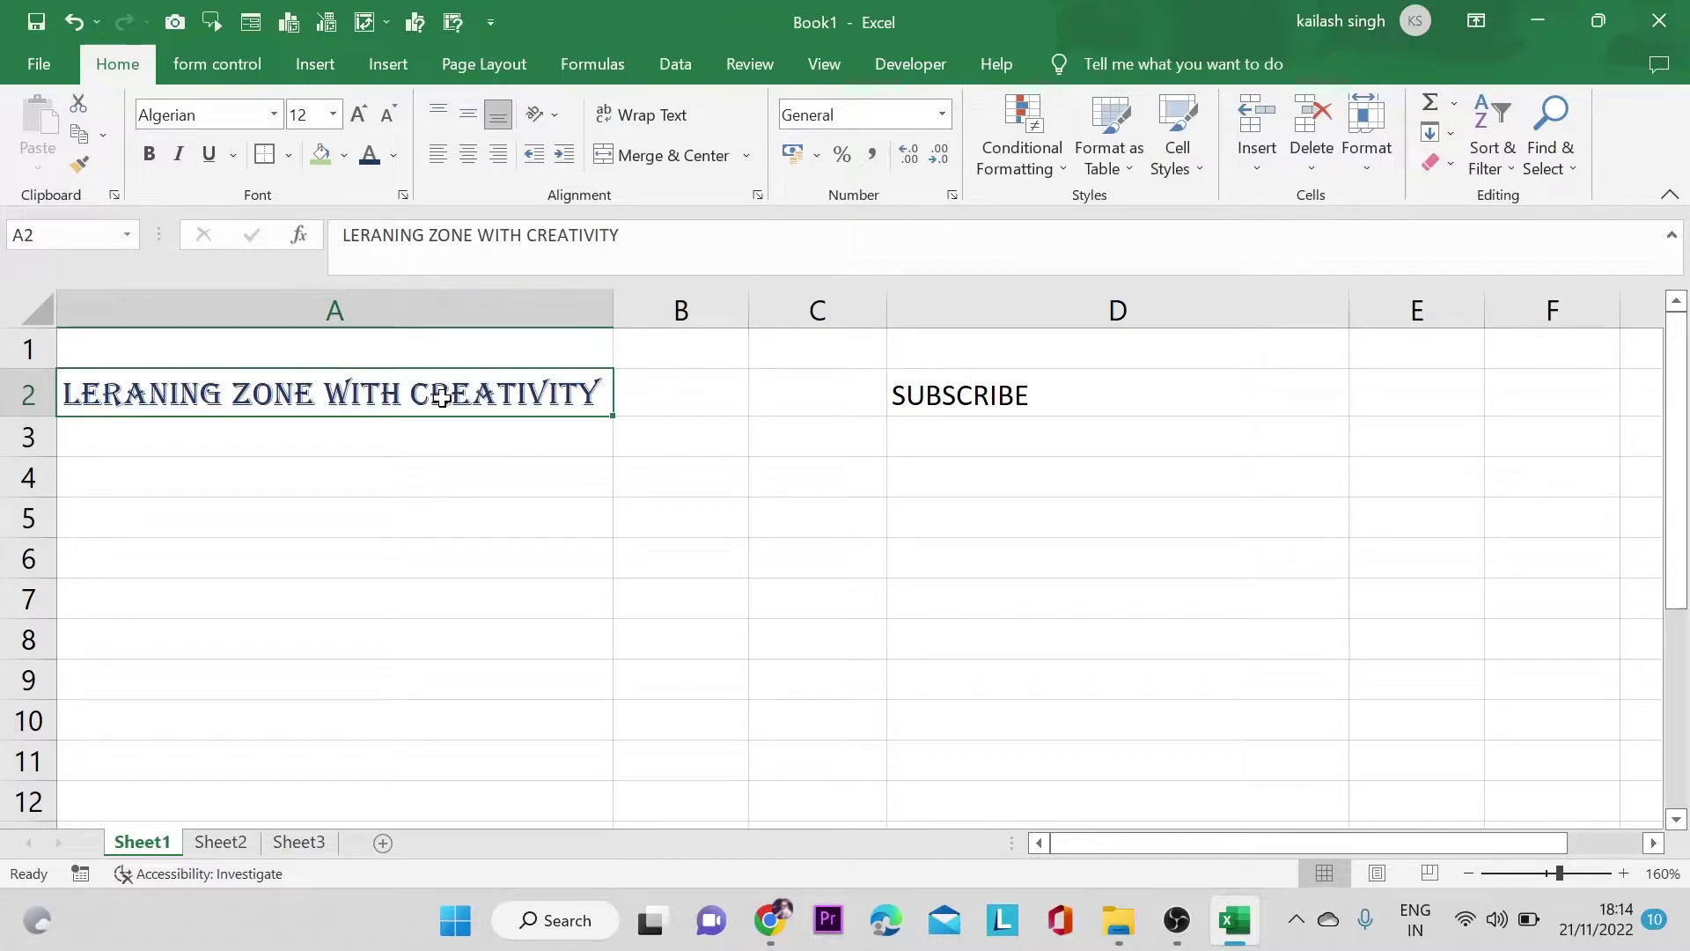
- Copy A2 and paste only its Algerian formatting onto D2
key(ctrl+c)
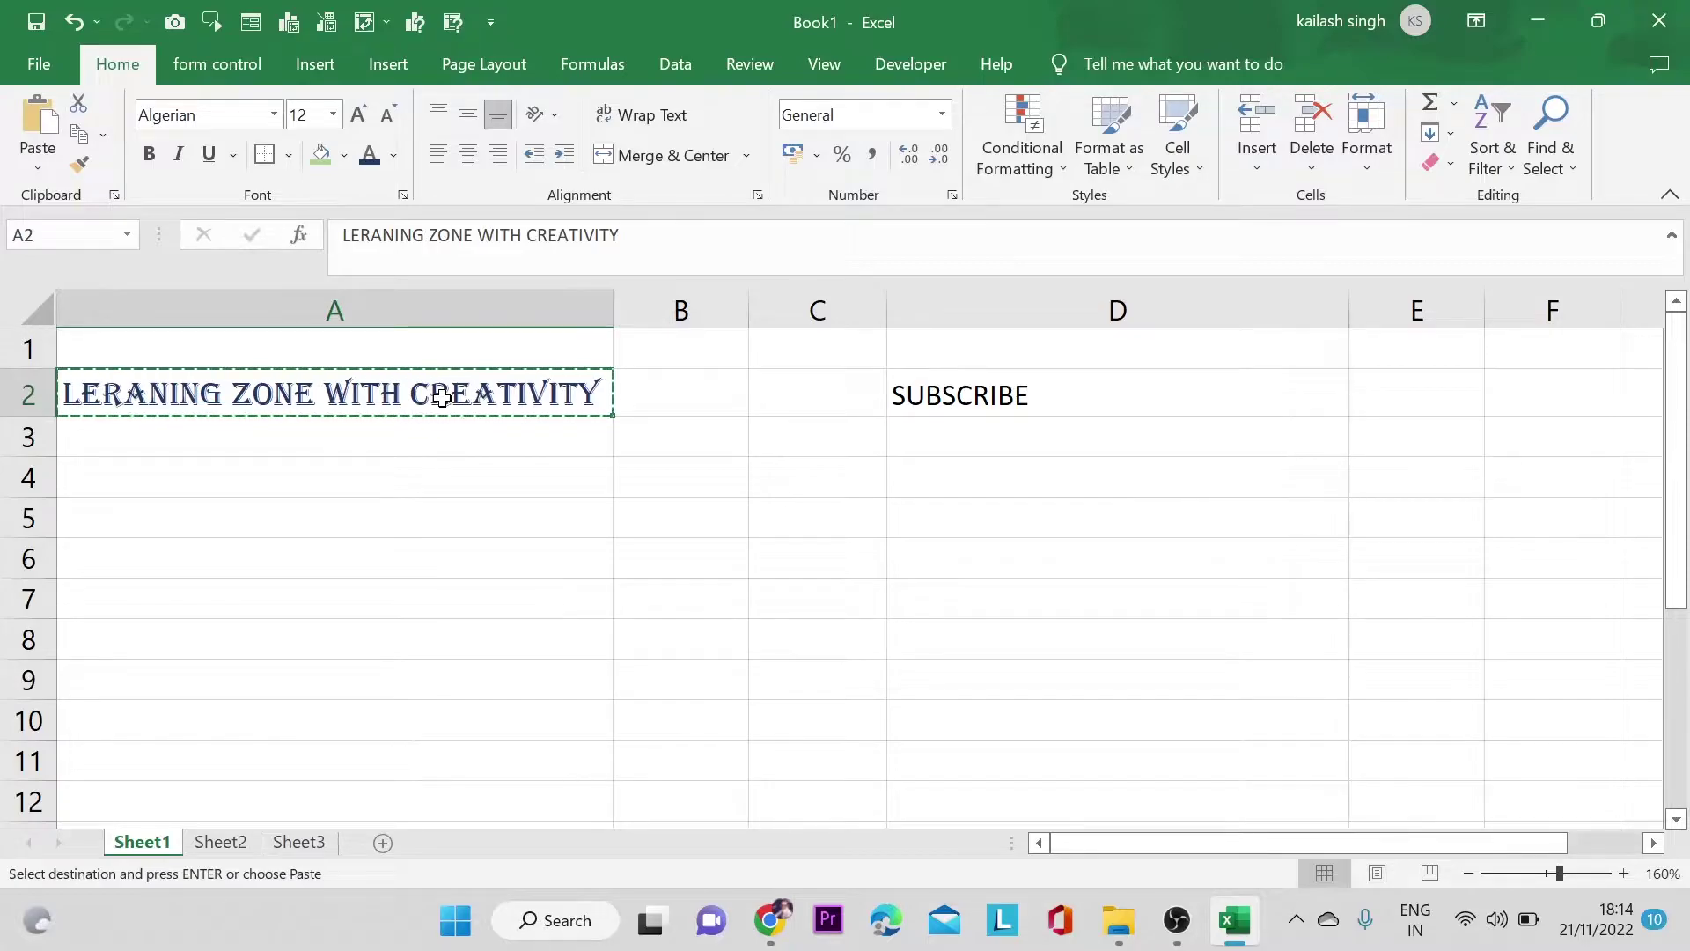
key(Escape)
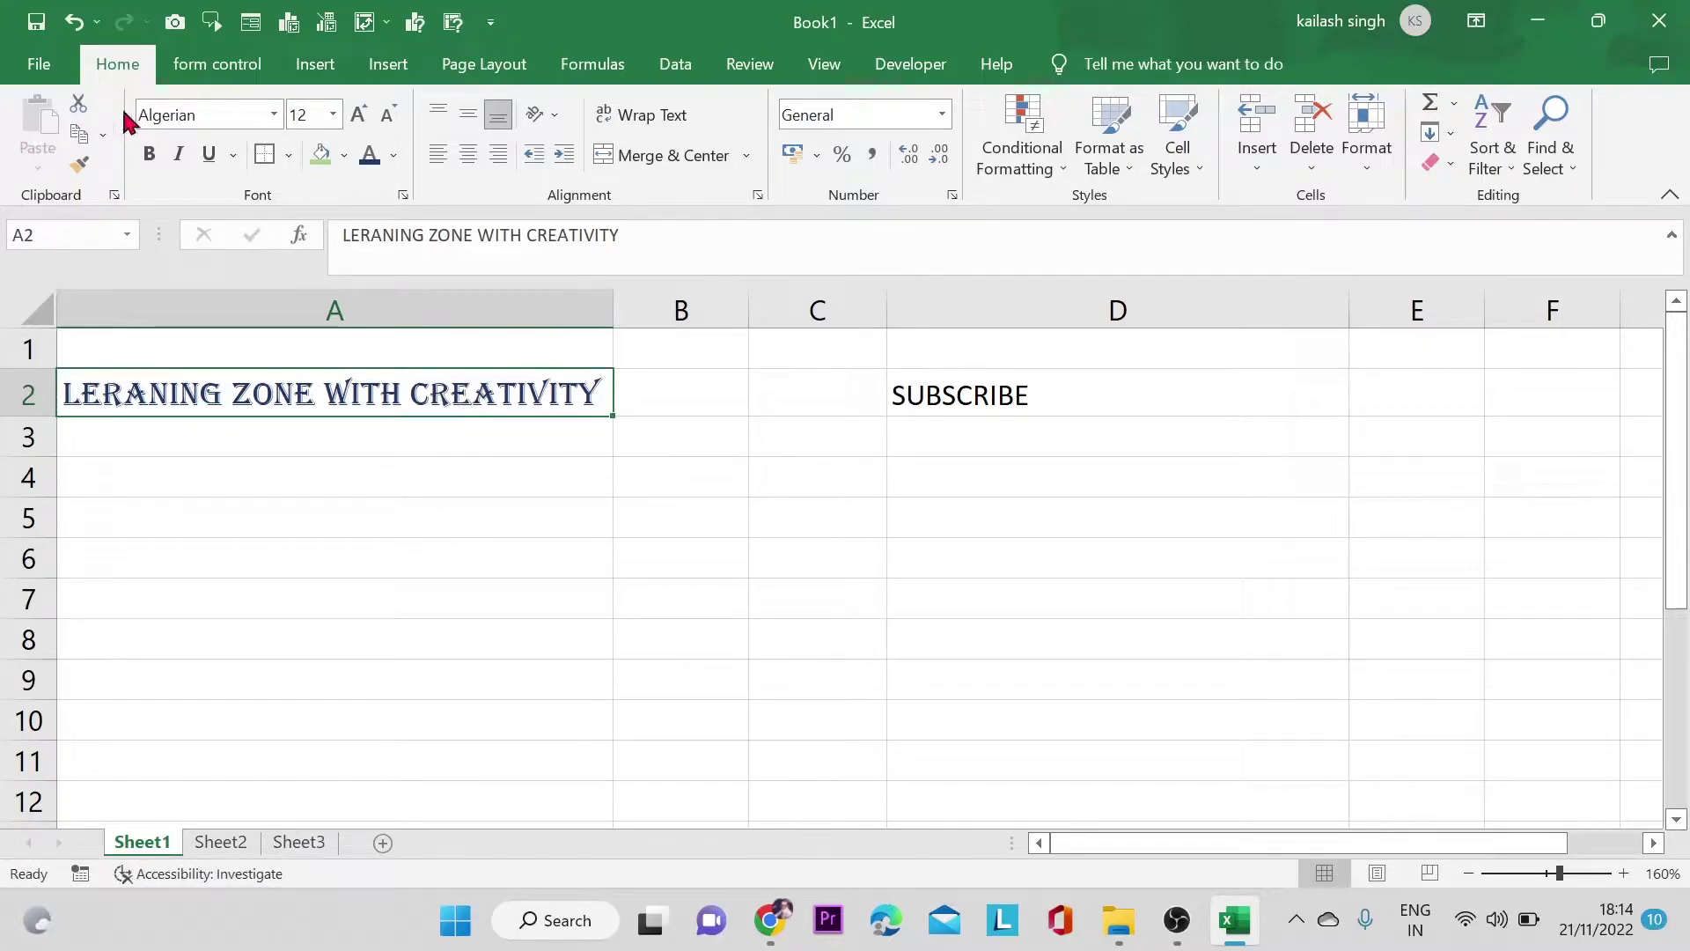
click(81, 137)
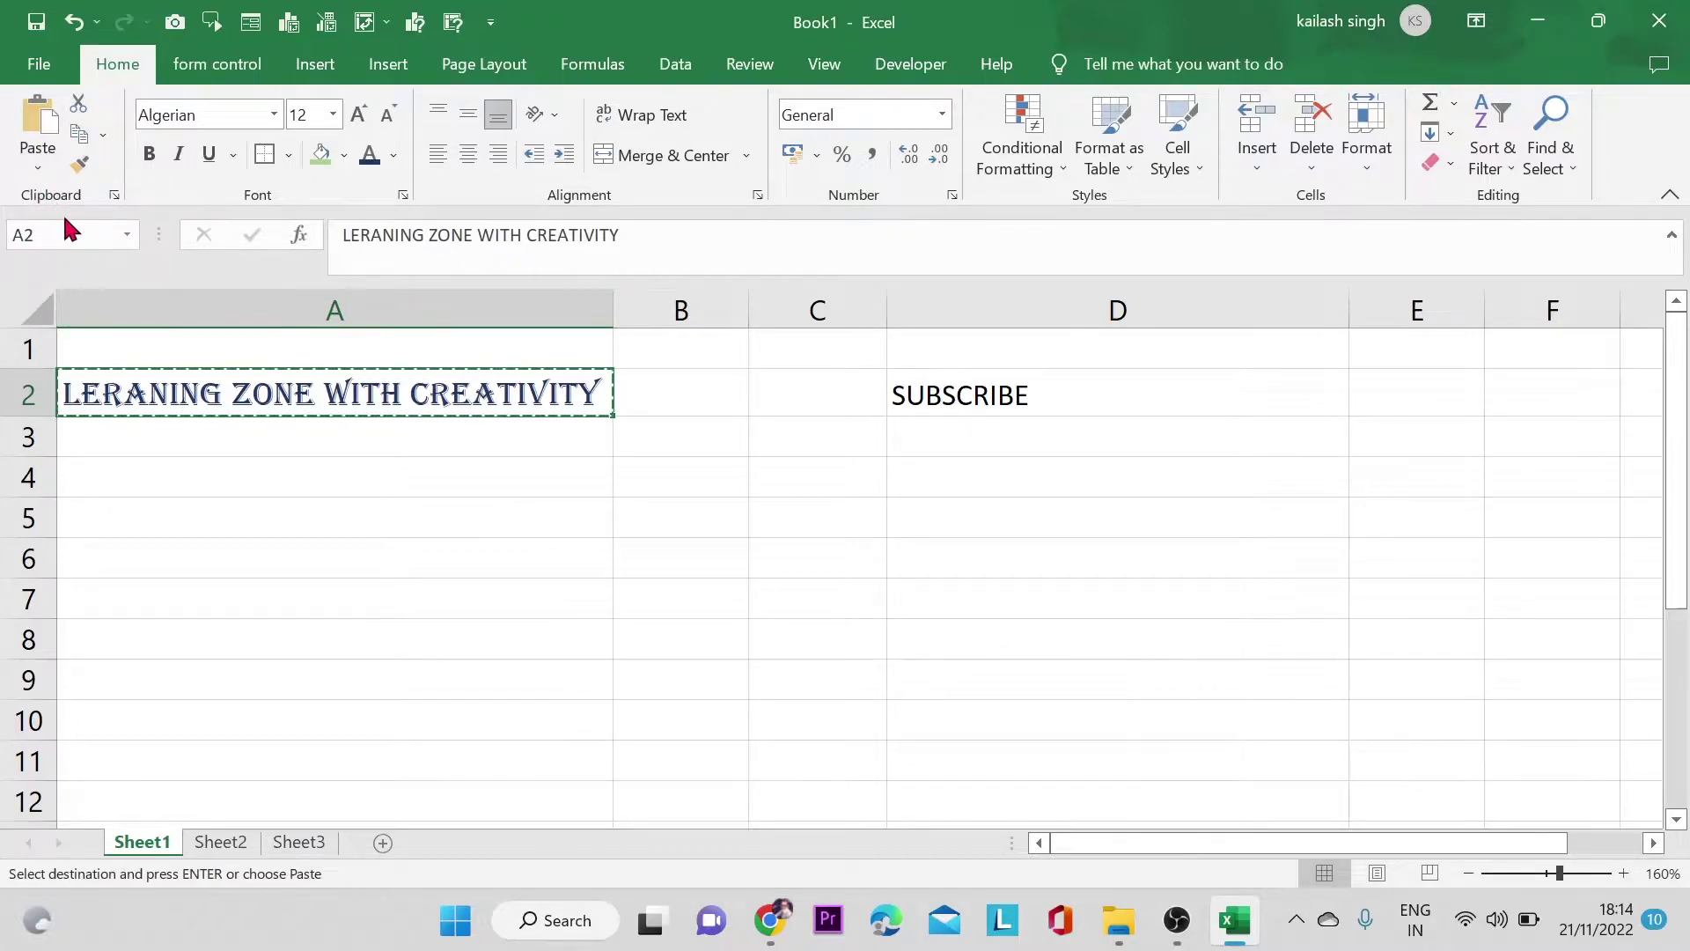
click(37, 169)
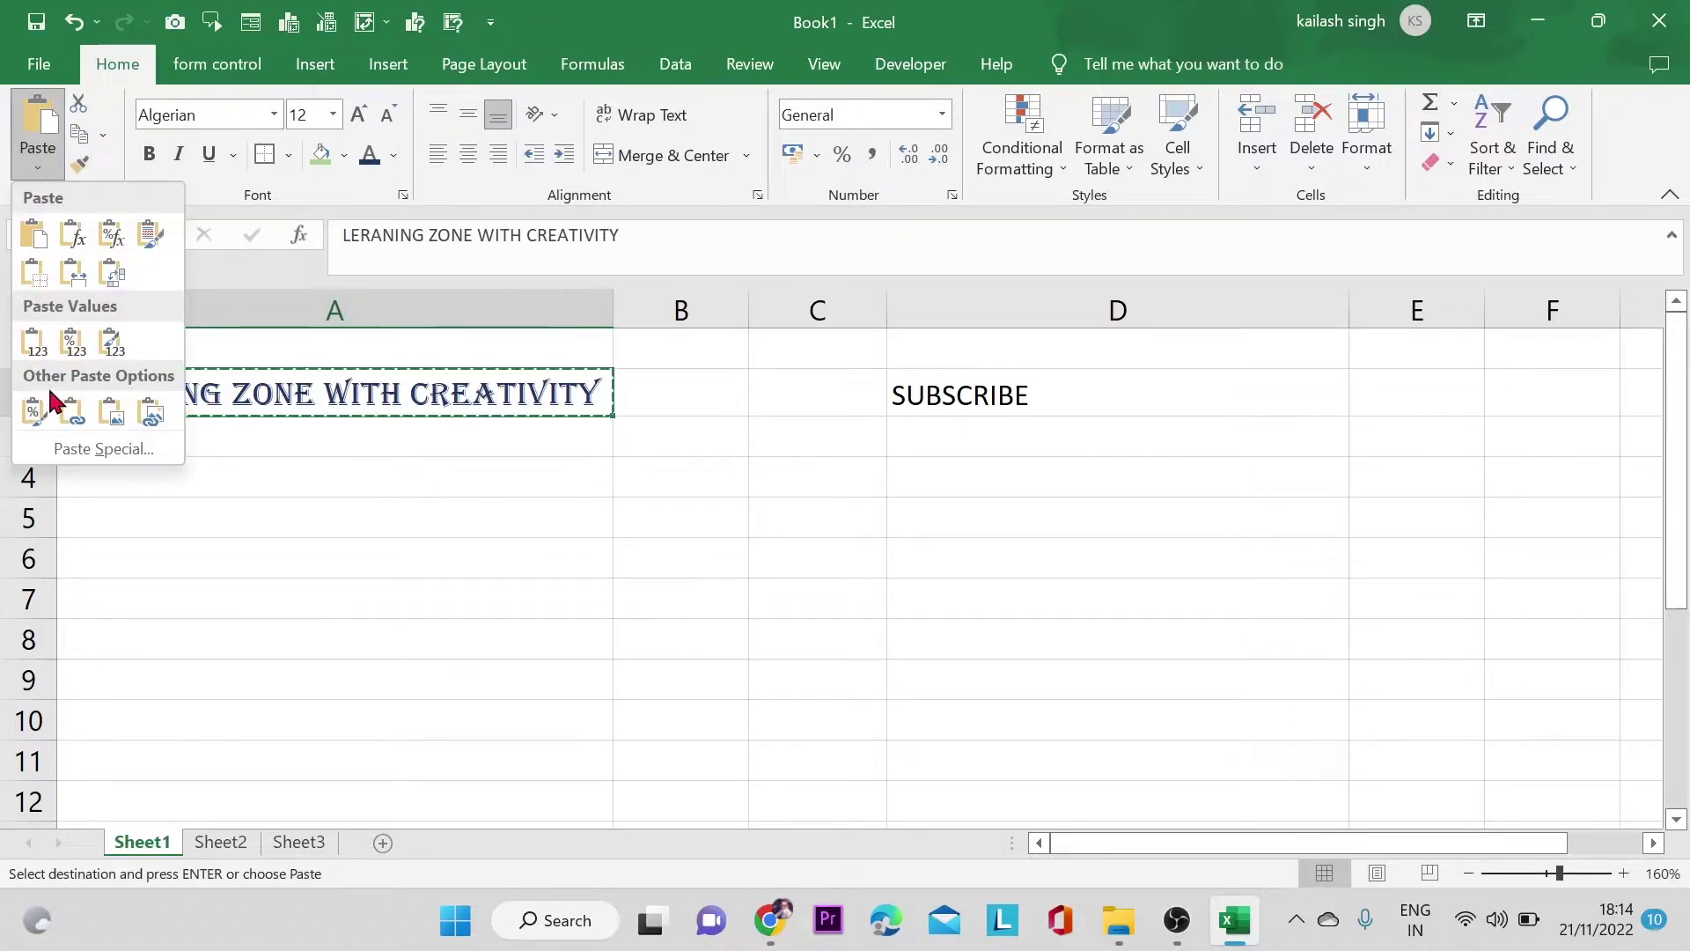
click(1120, 408)
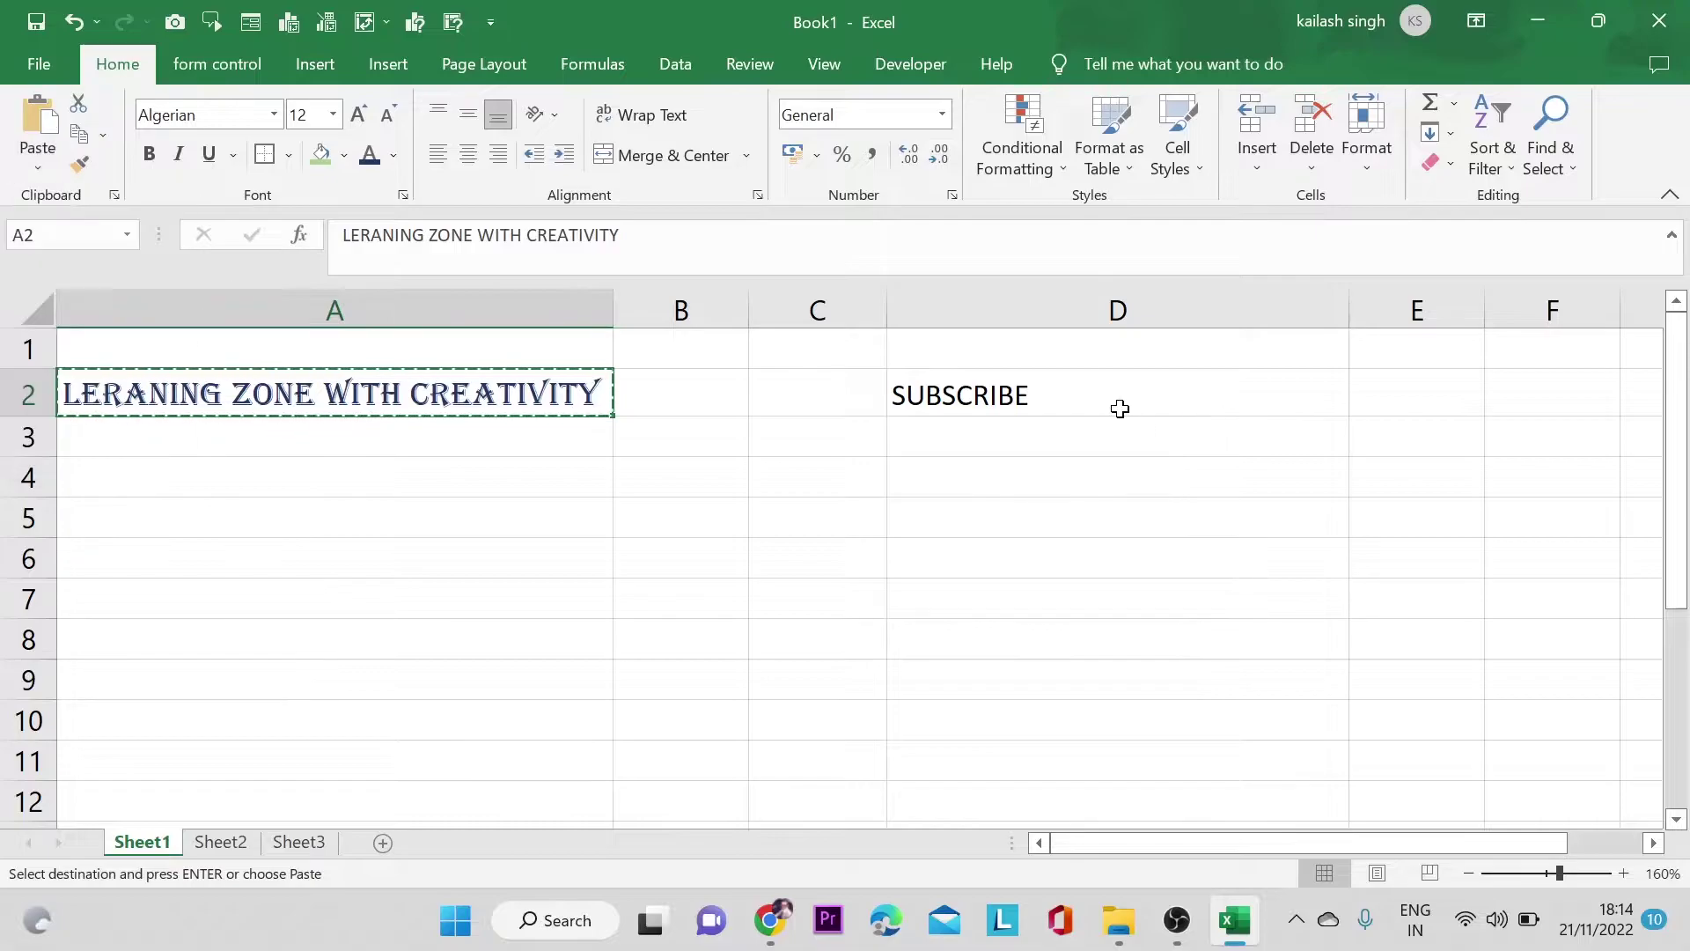
click(1119, 405)
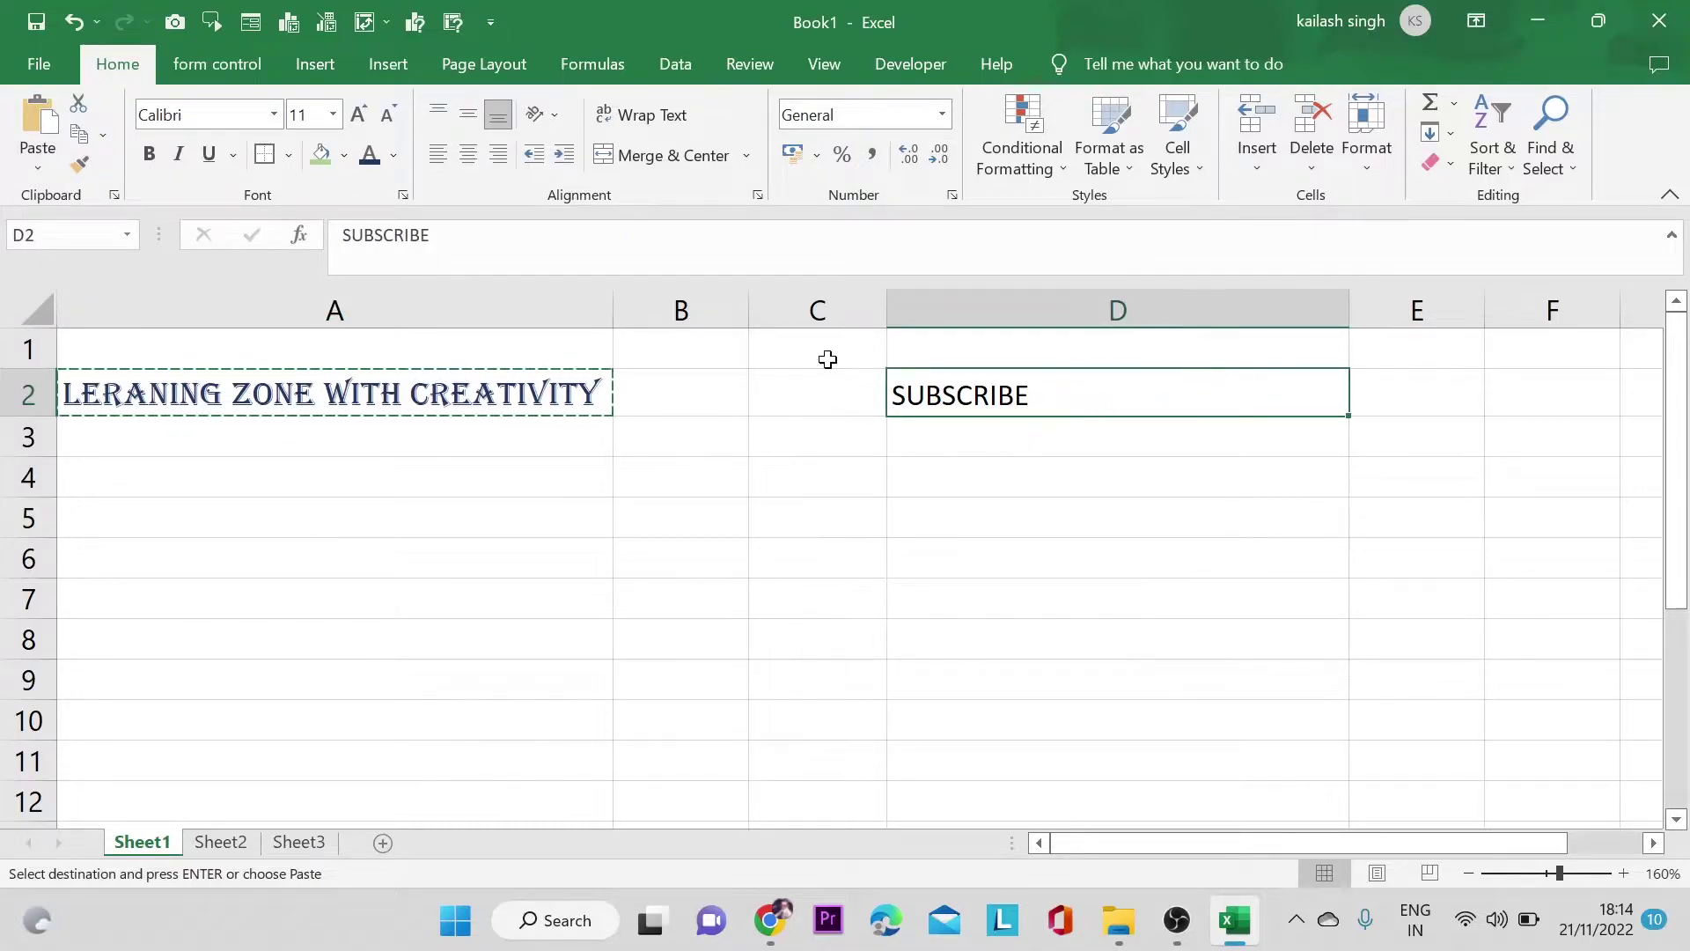
click(38, 167)
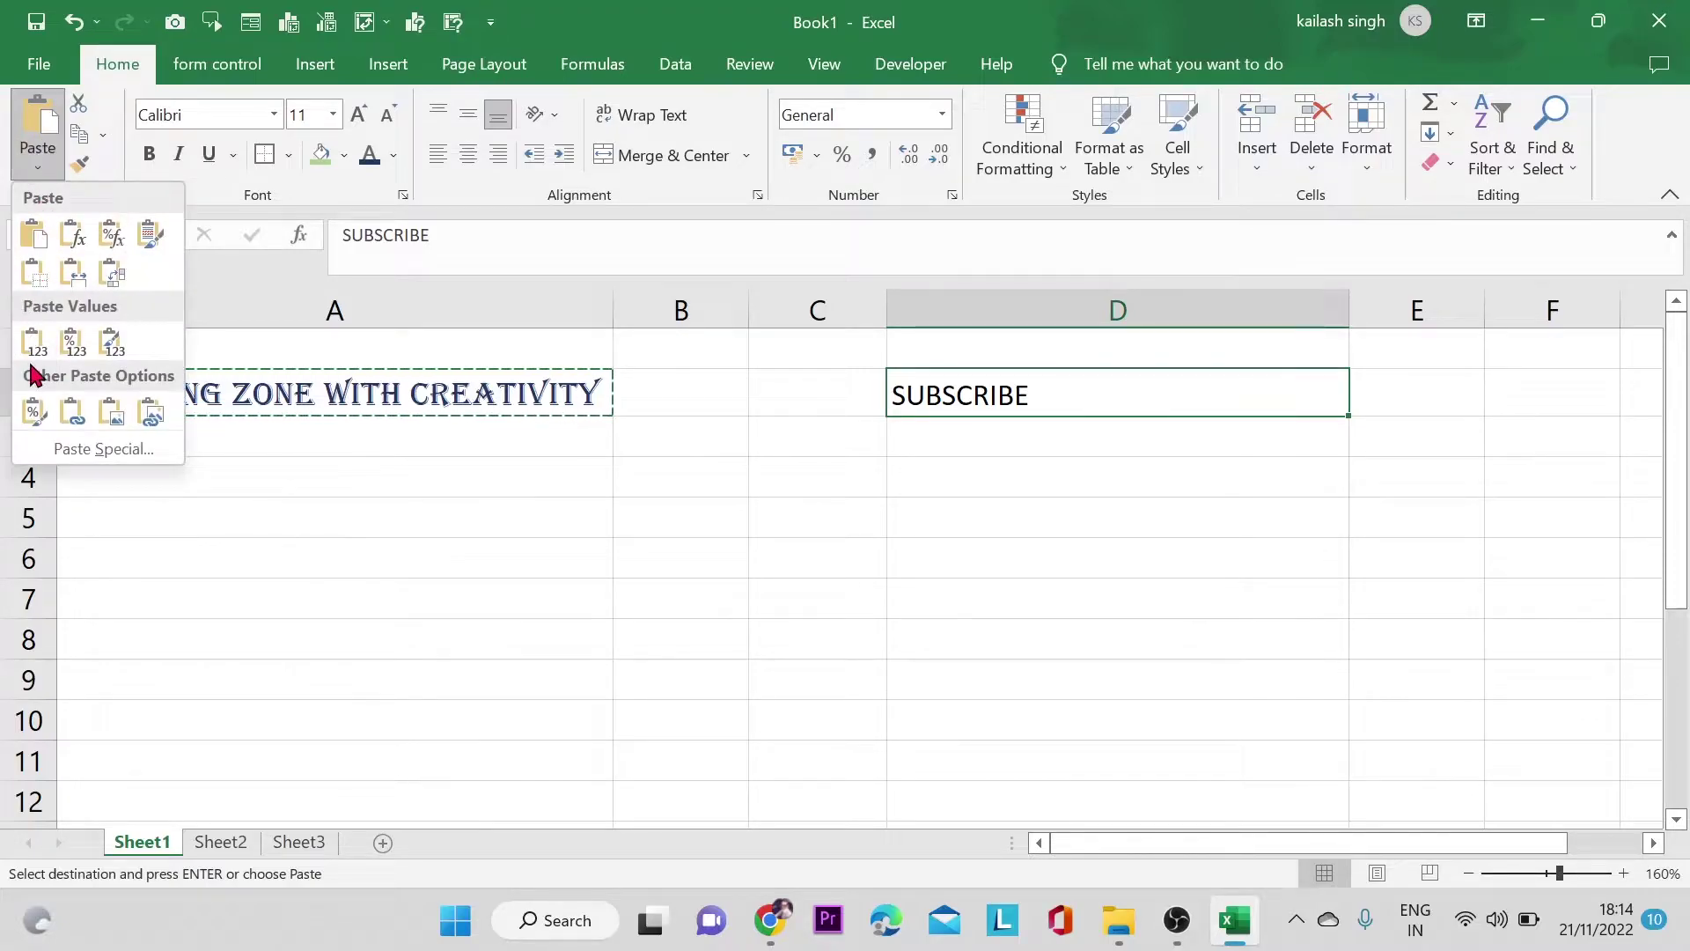
click(35, 418)
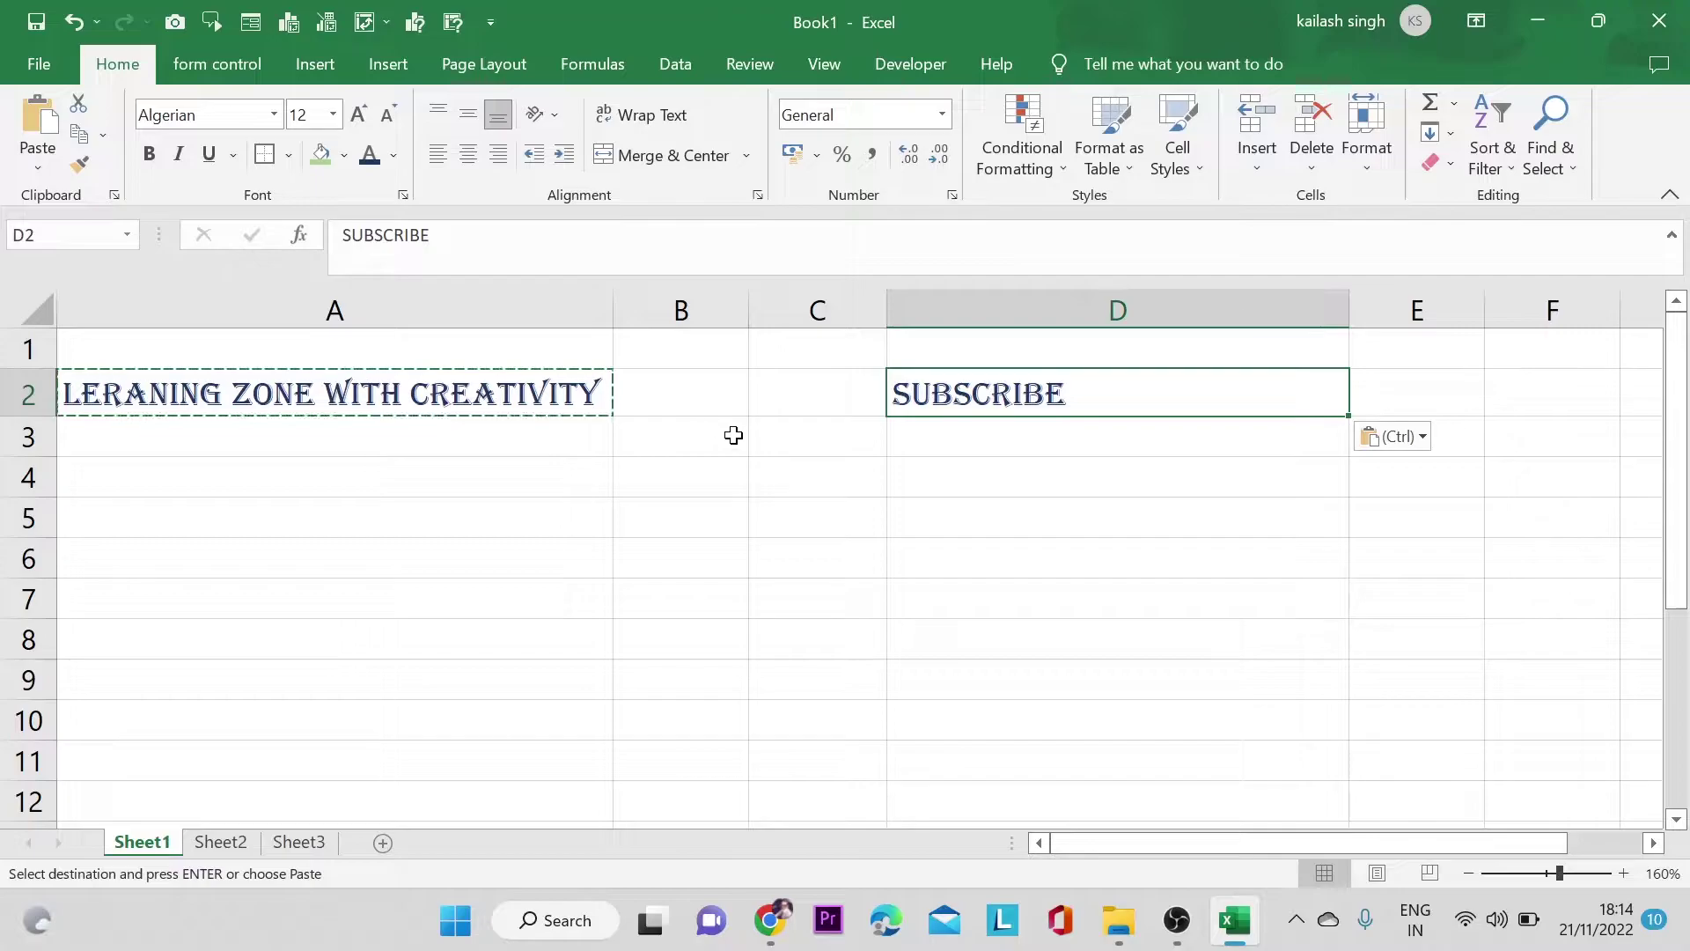
click(894, 472)
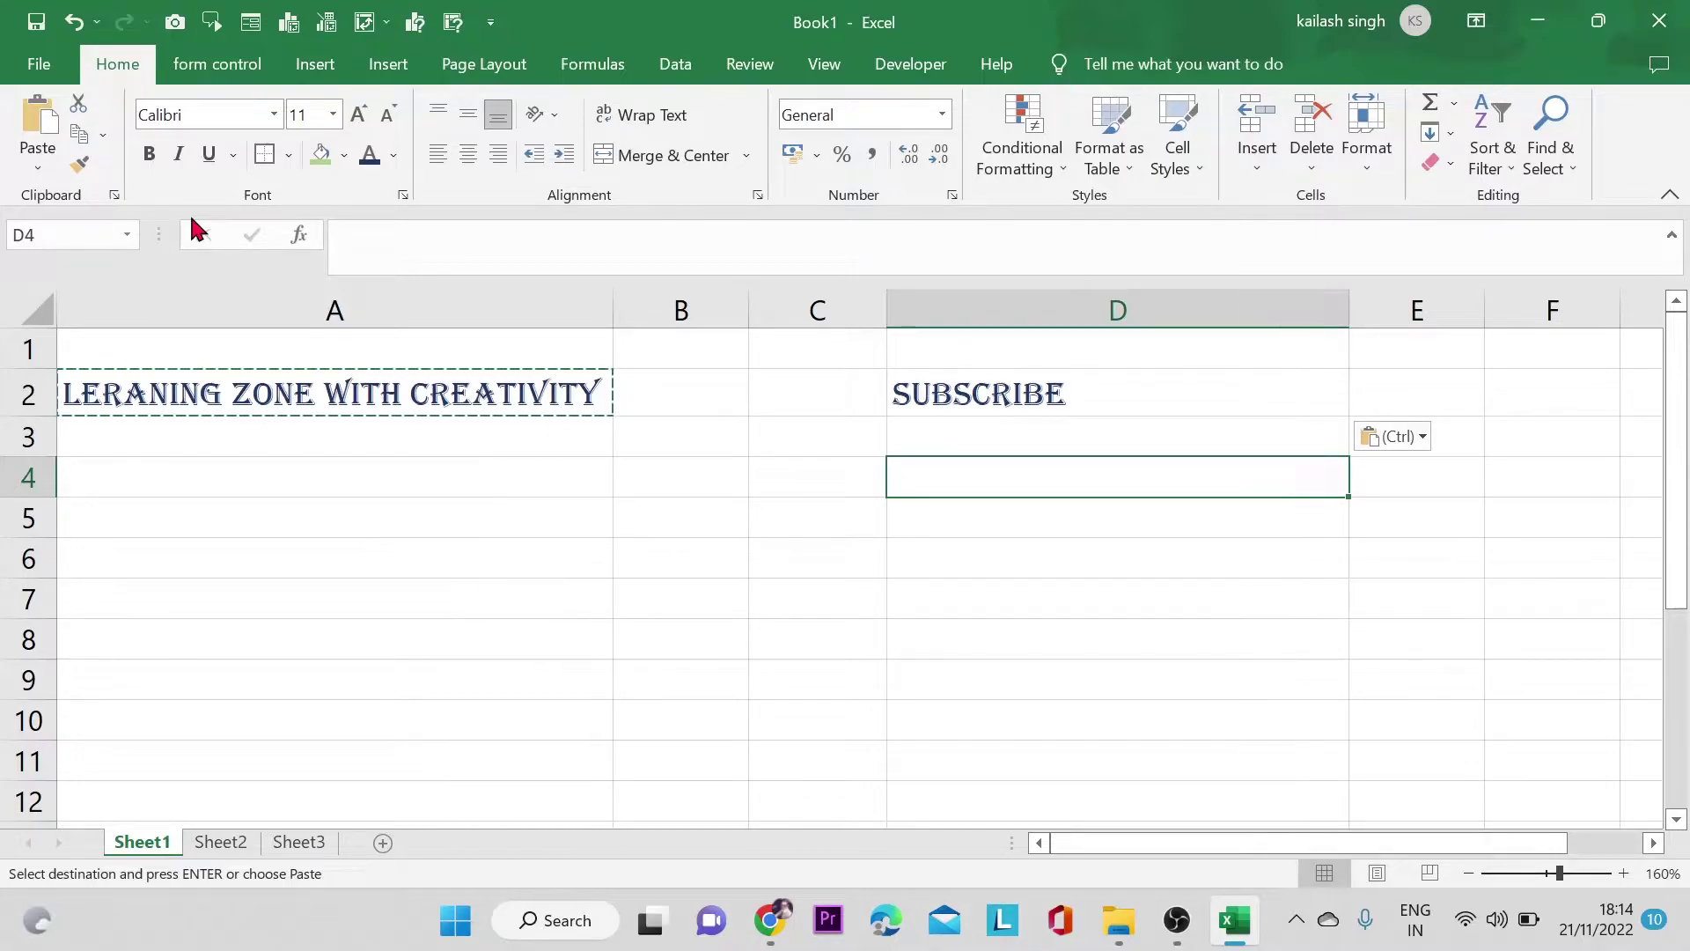
- Paste a link to the A2 heading into D3
click(314, 391)
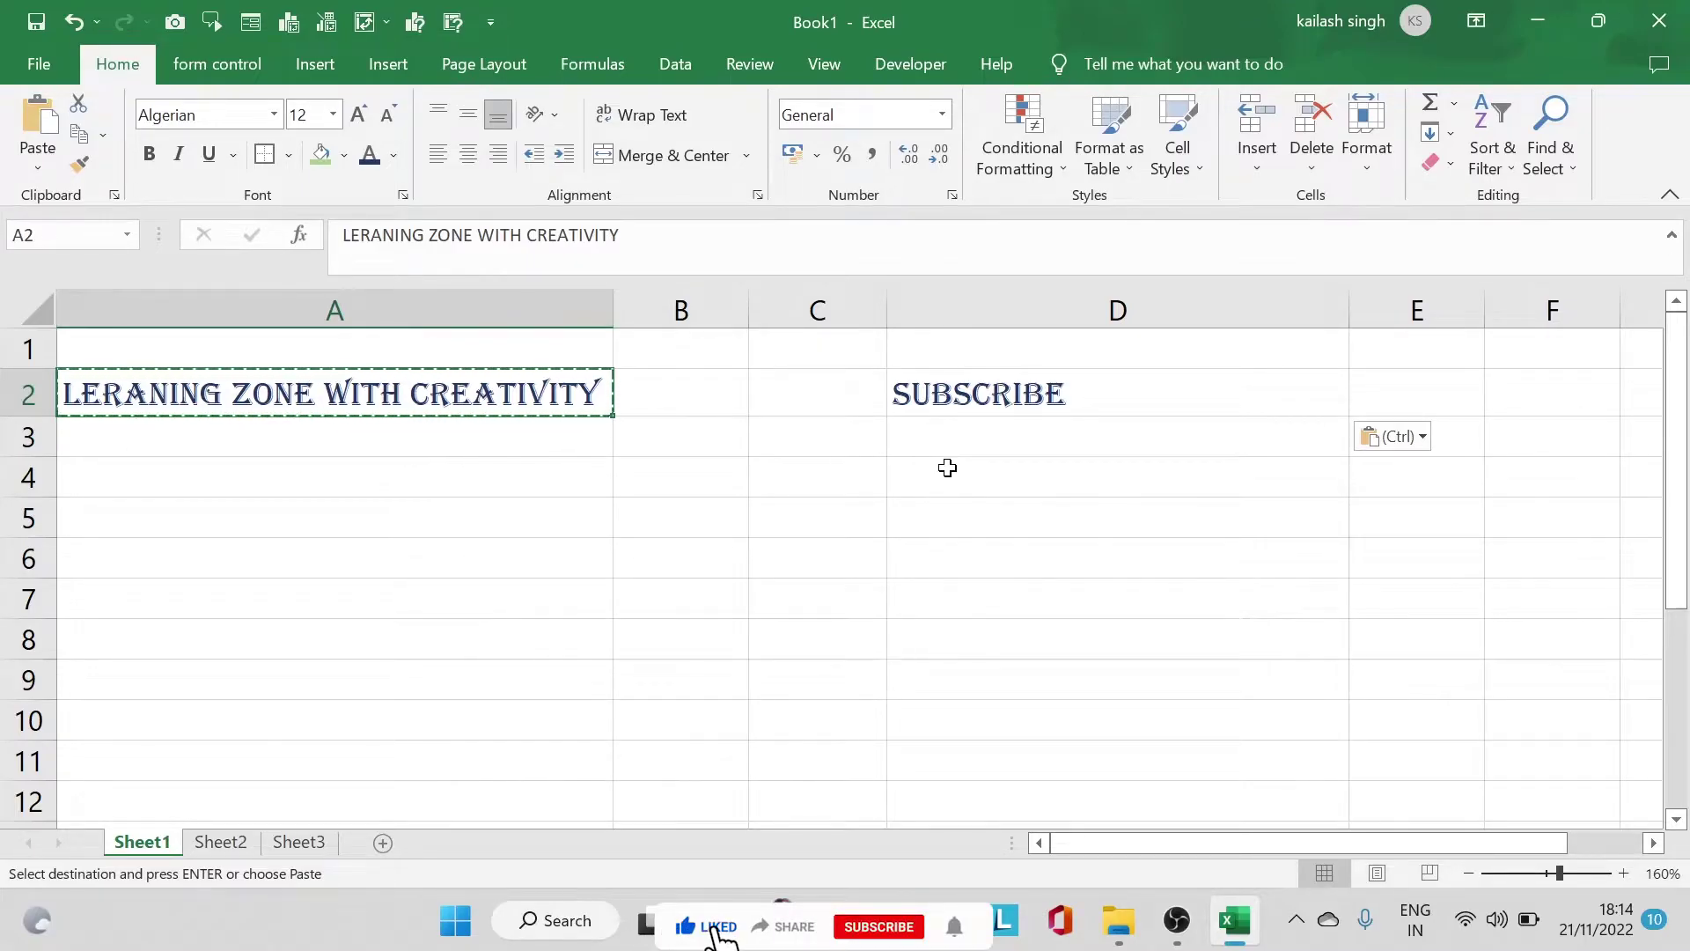
click(939, 446)
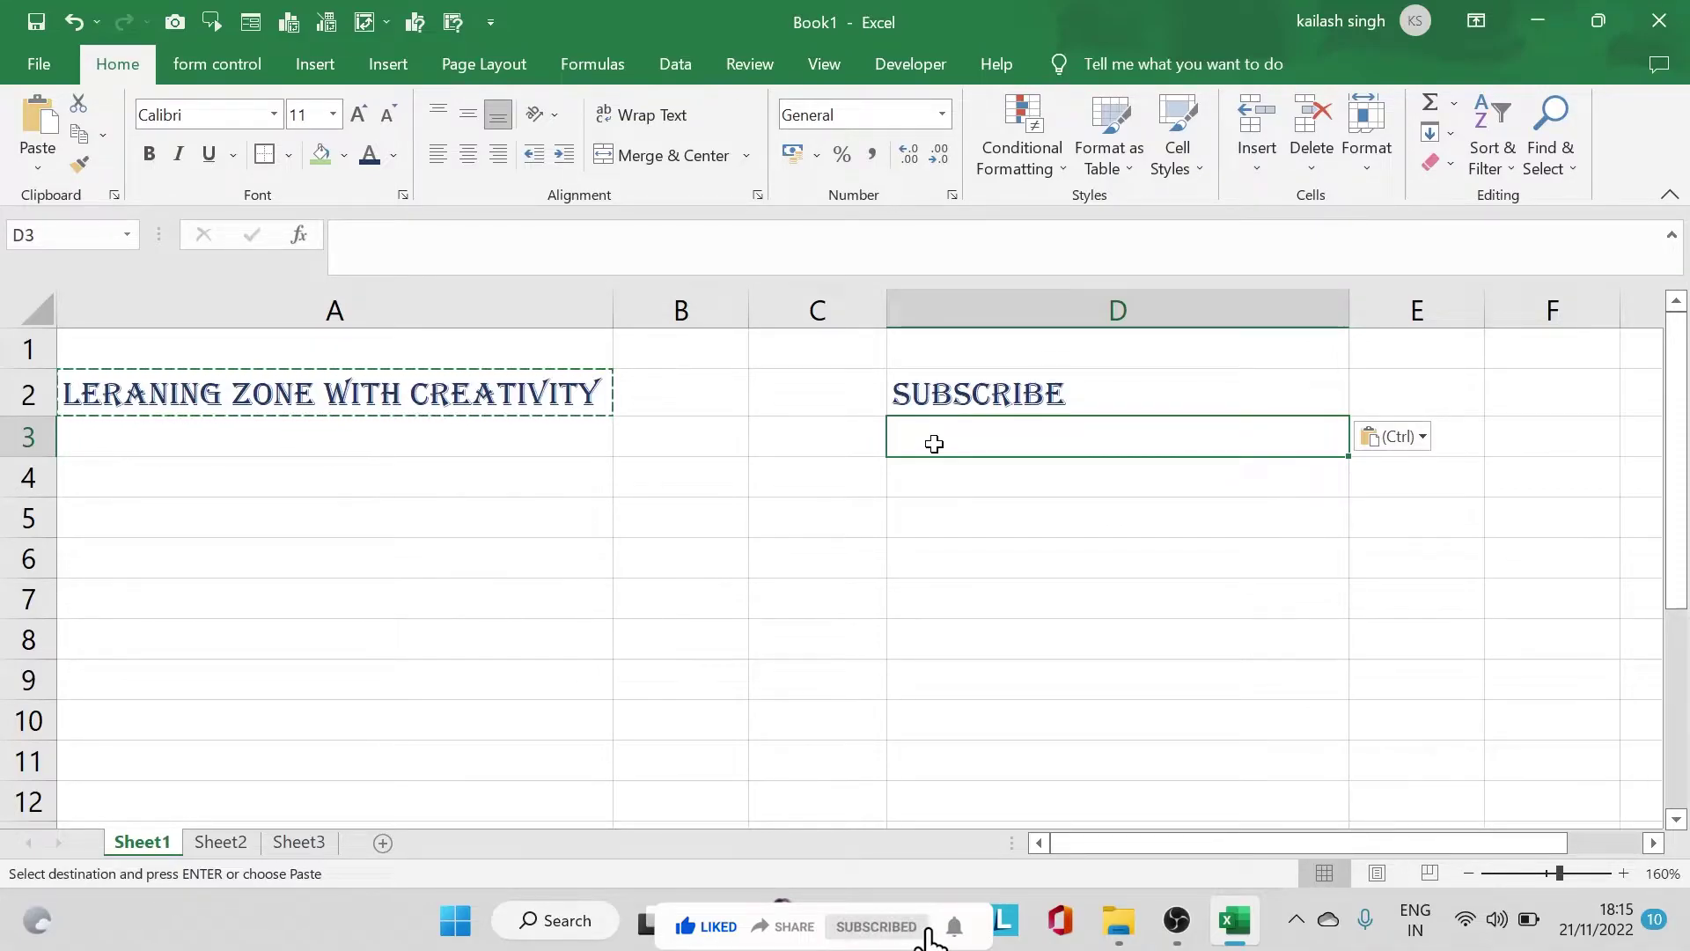
click(37, 169)
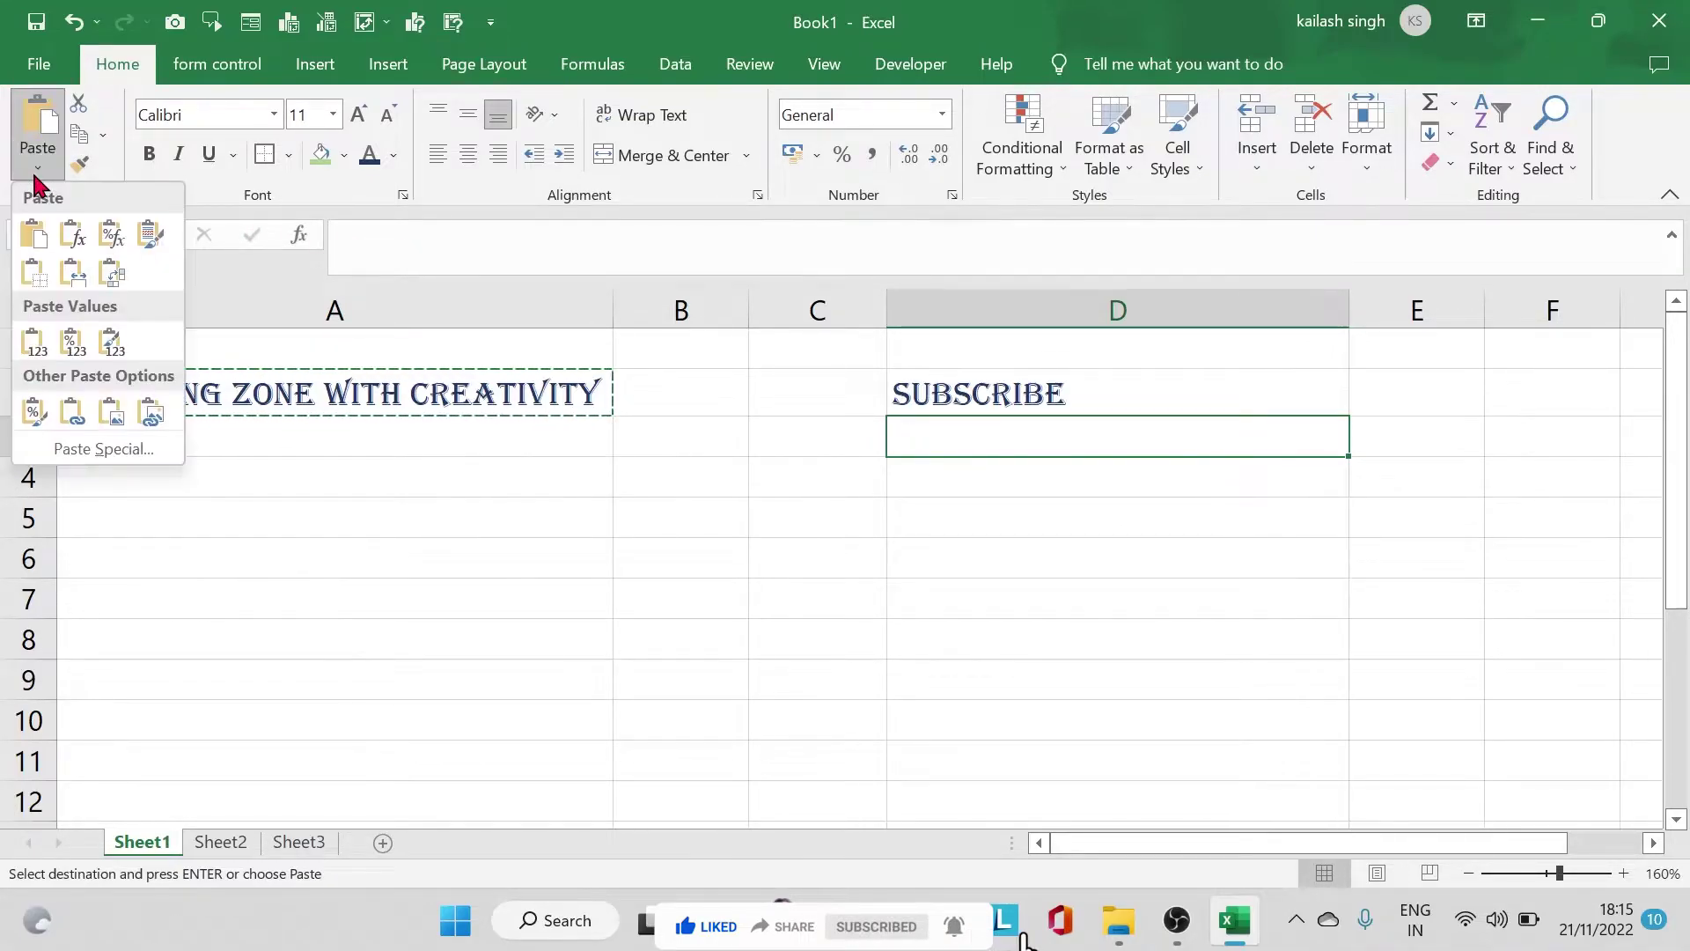
click(73, 414)
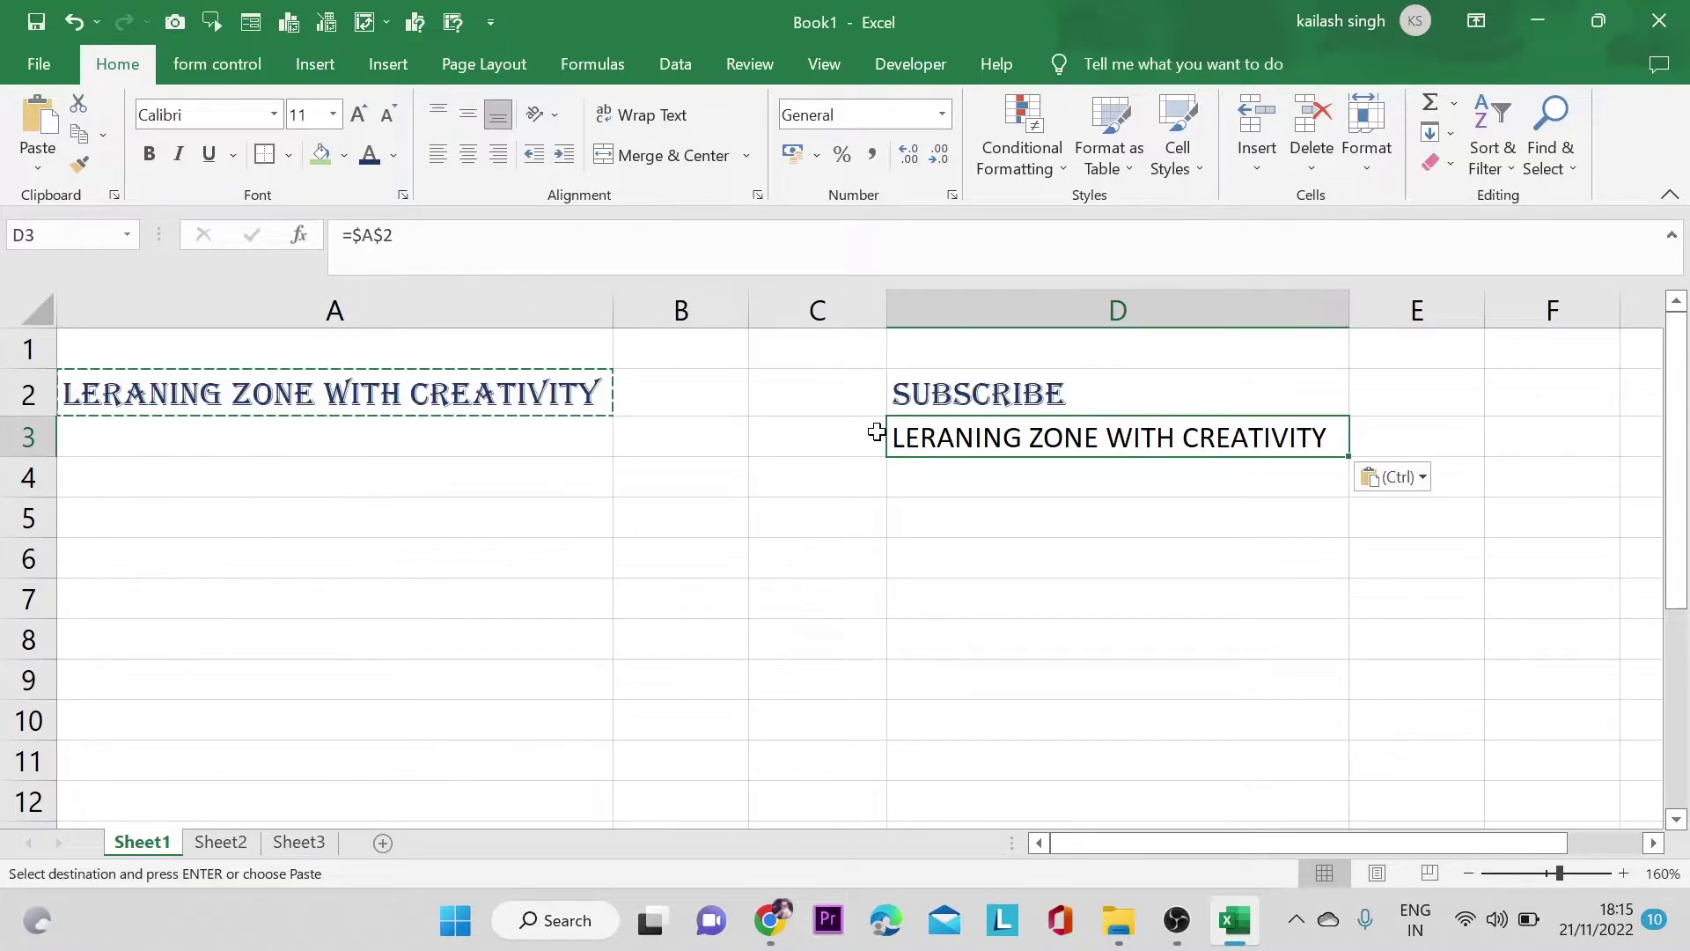
- Confirm D3 holds the formula =$A$2, then reselect A2
key(Escape)
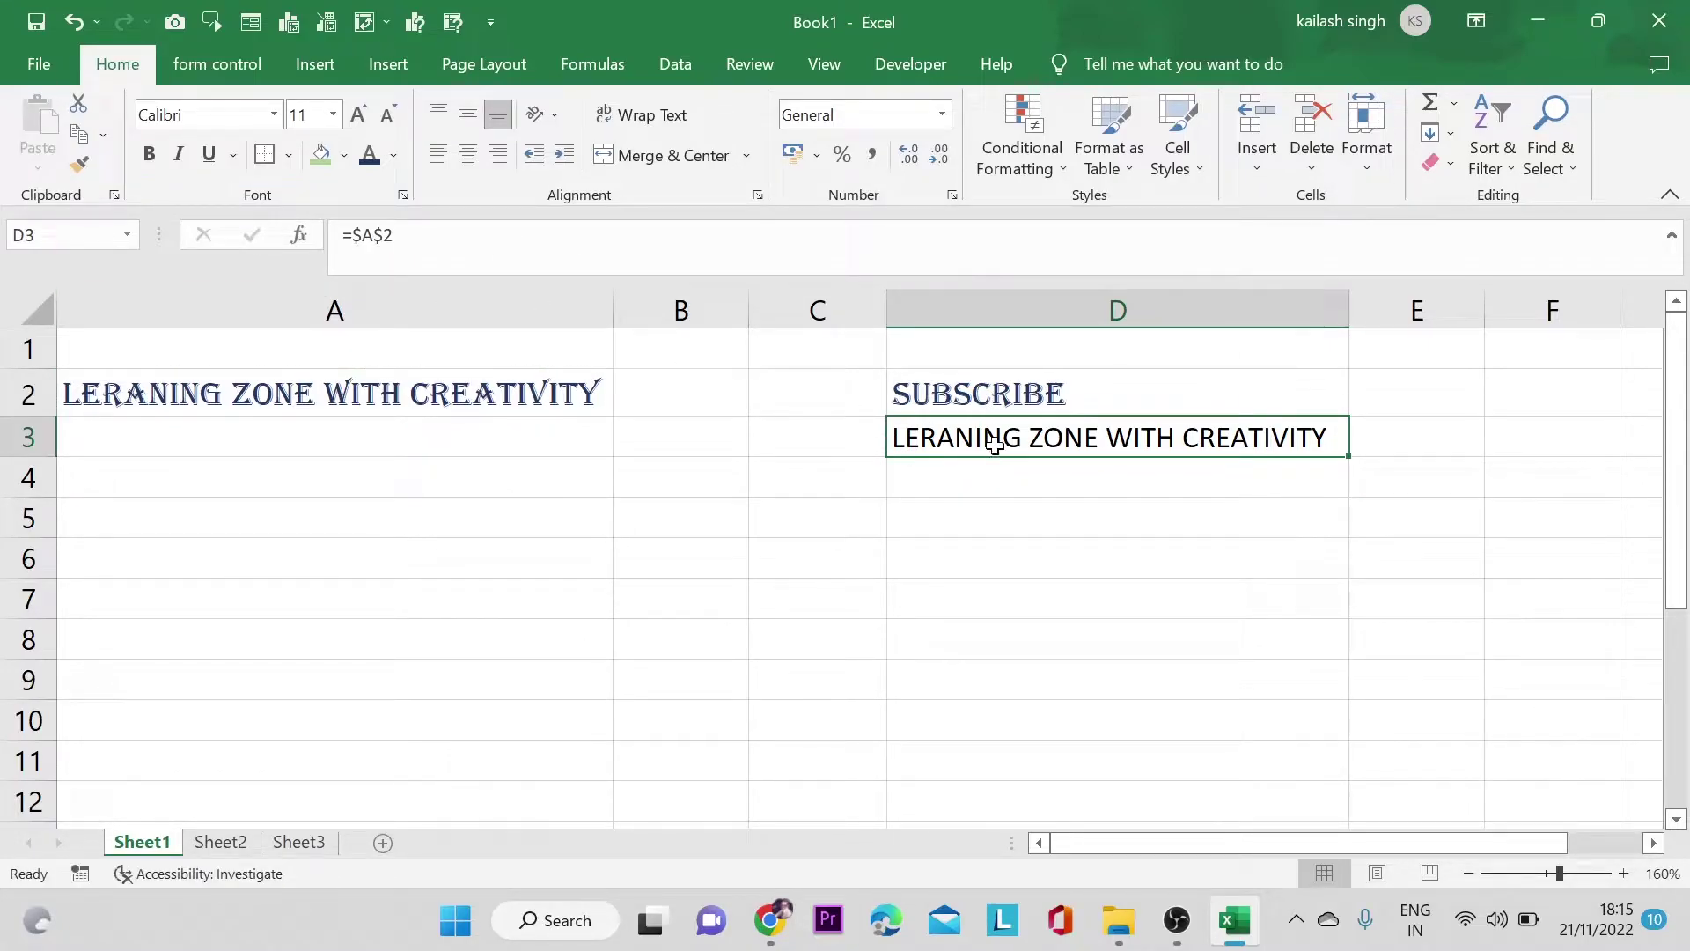
click(381, 234)
drag(393, 235, 343, 234)
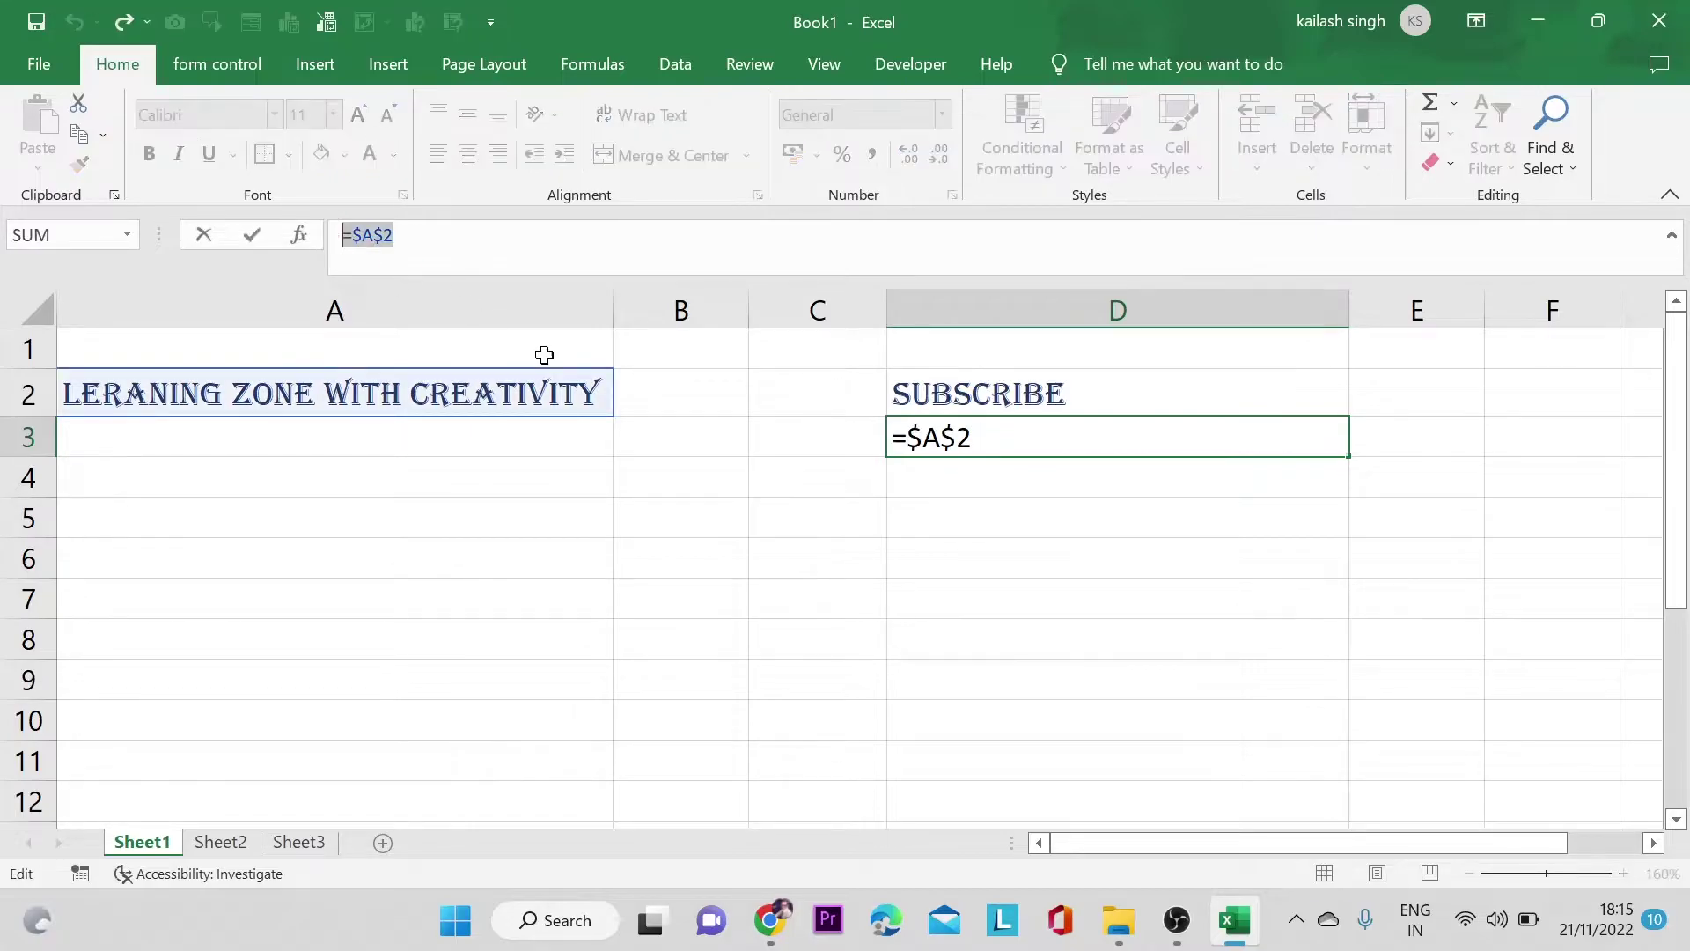
key(Escape)
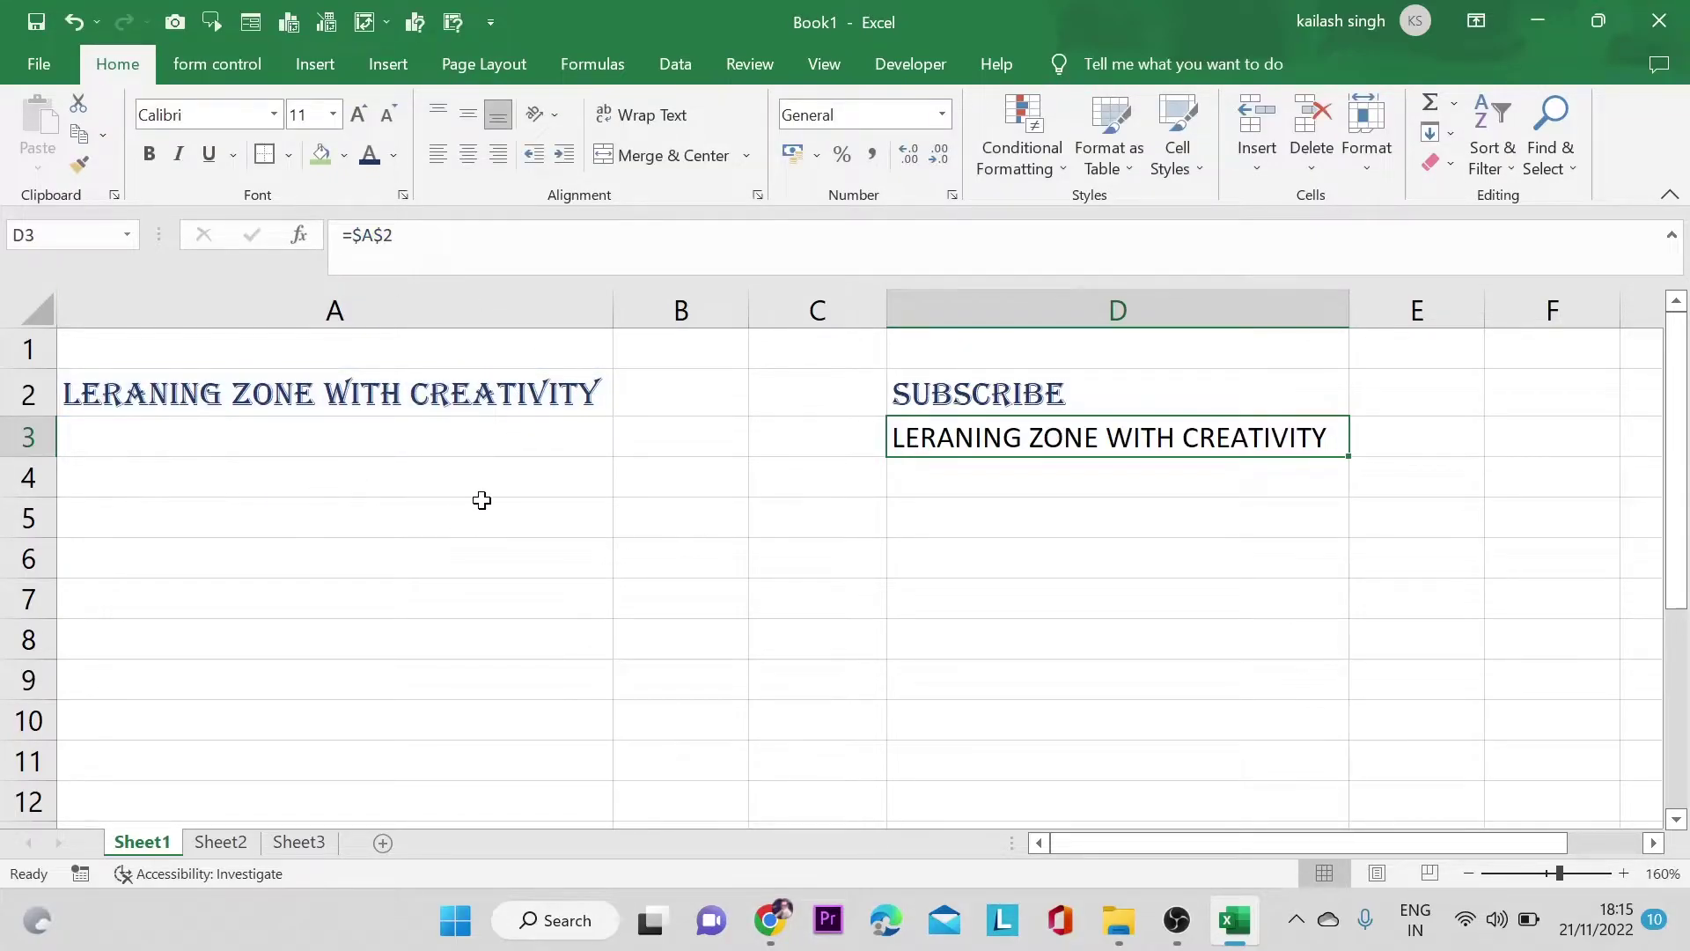
click(961, 481)
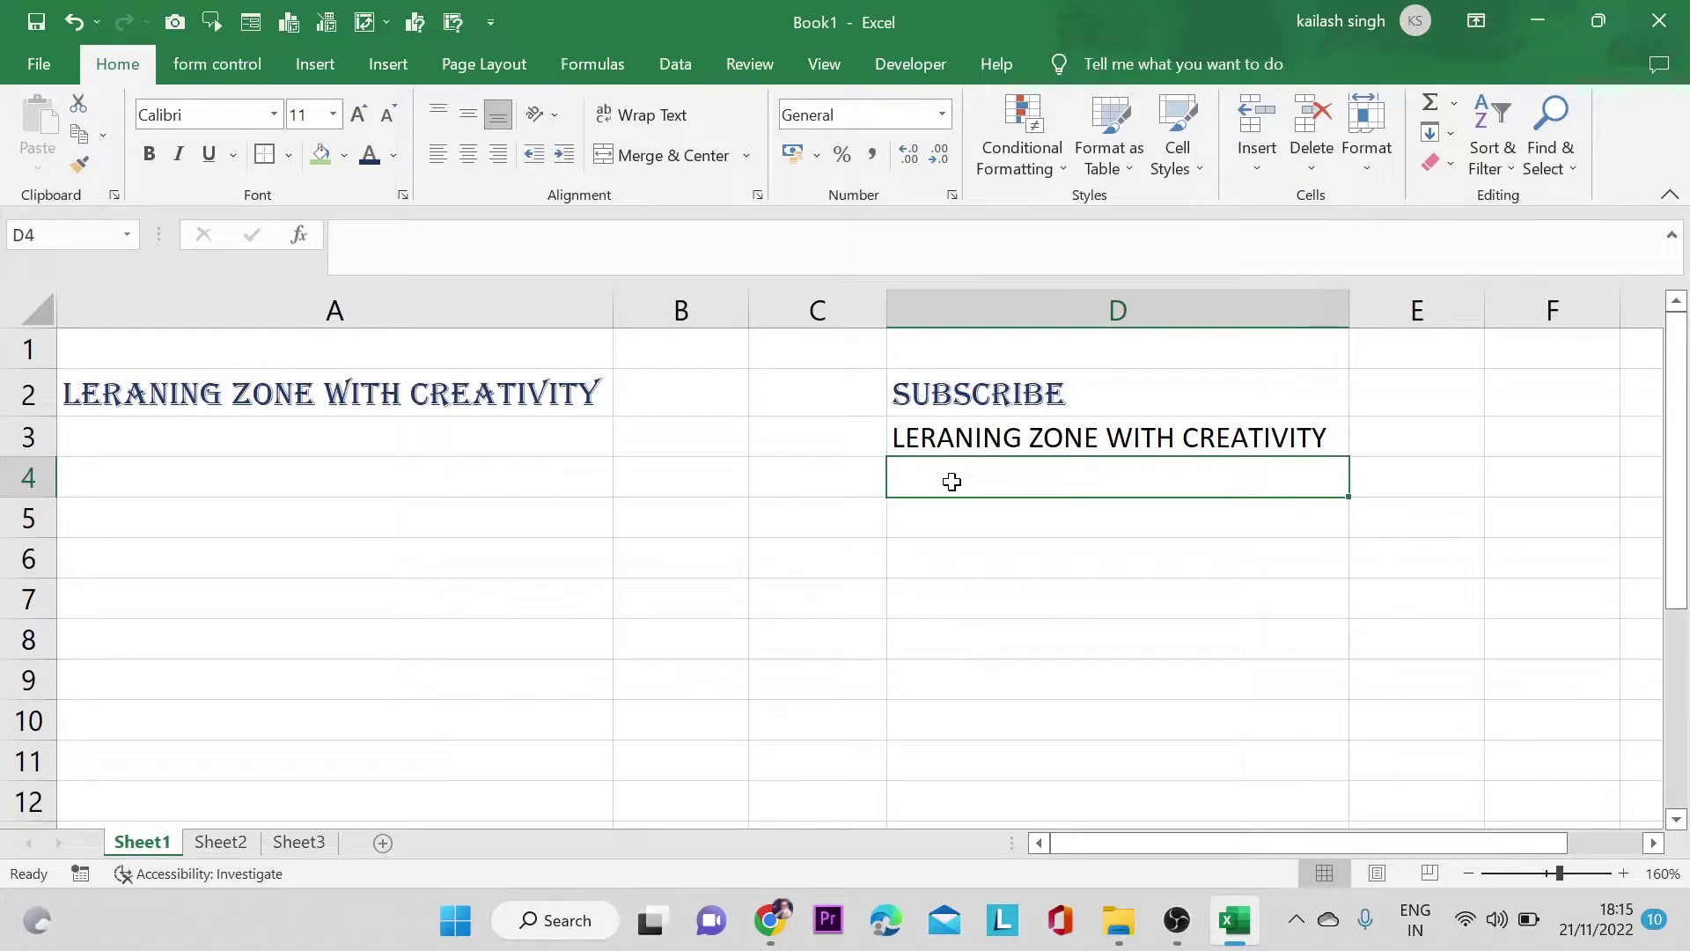
click(305, 403)
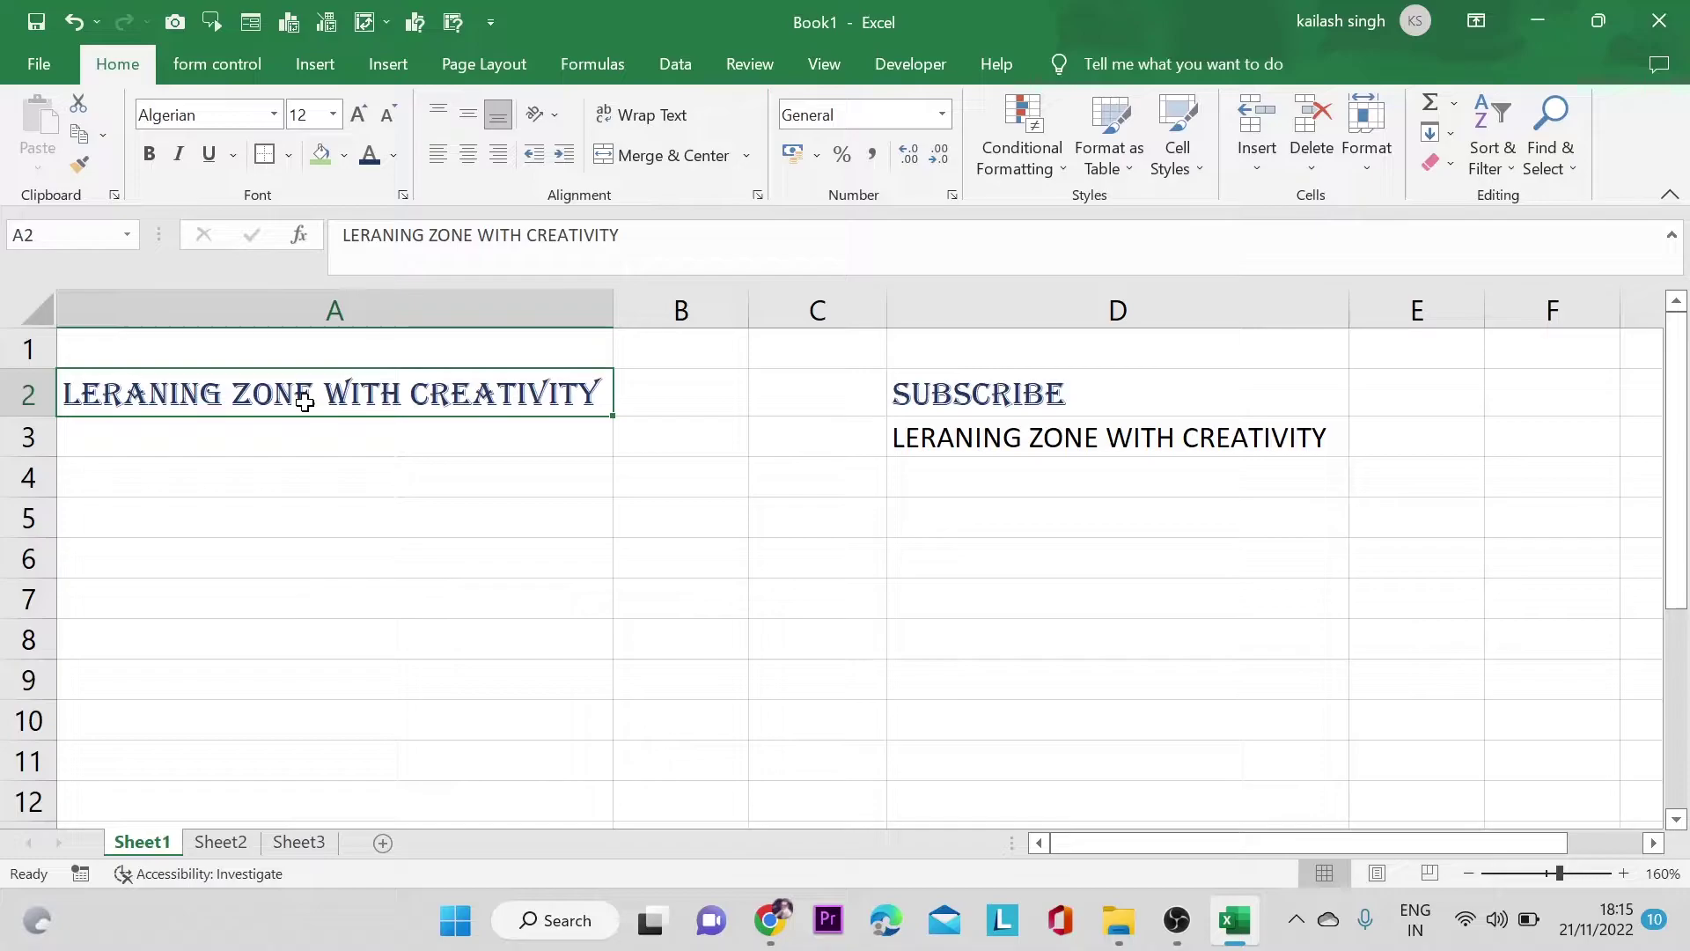
- Copy A2 and paste it as a static picture
key(ctrl+c)
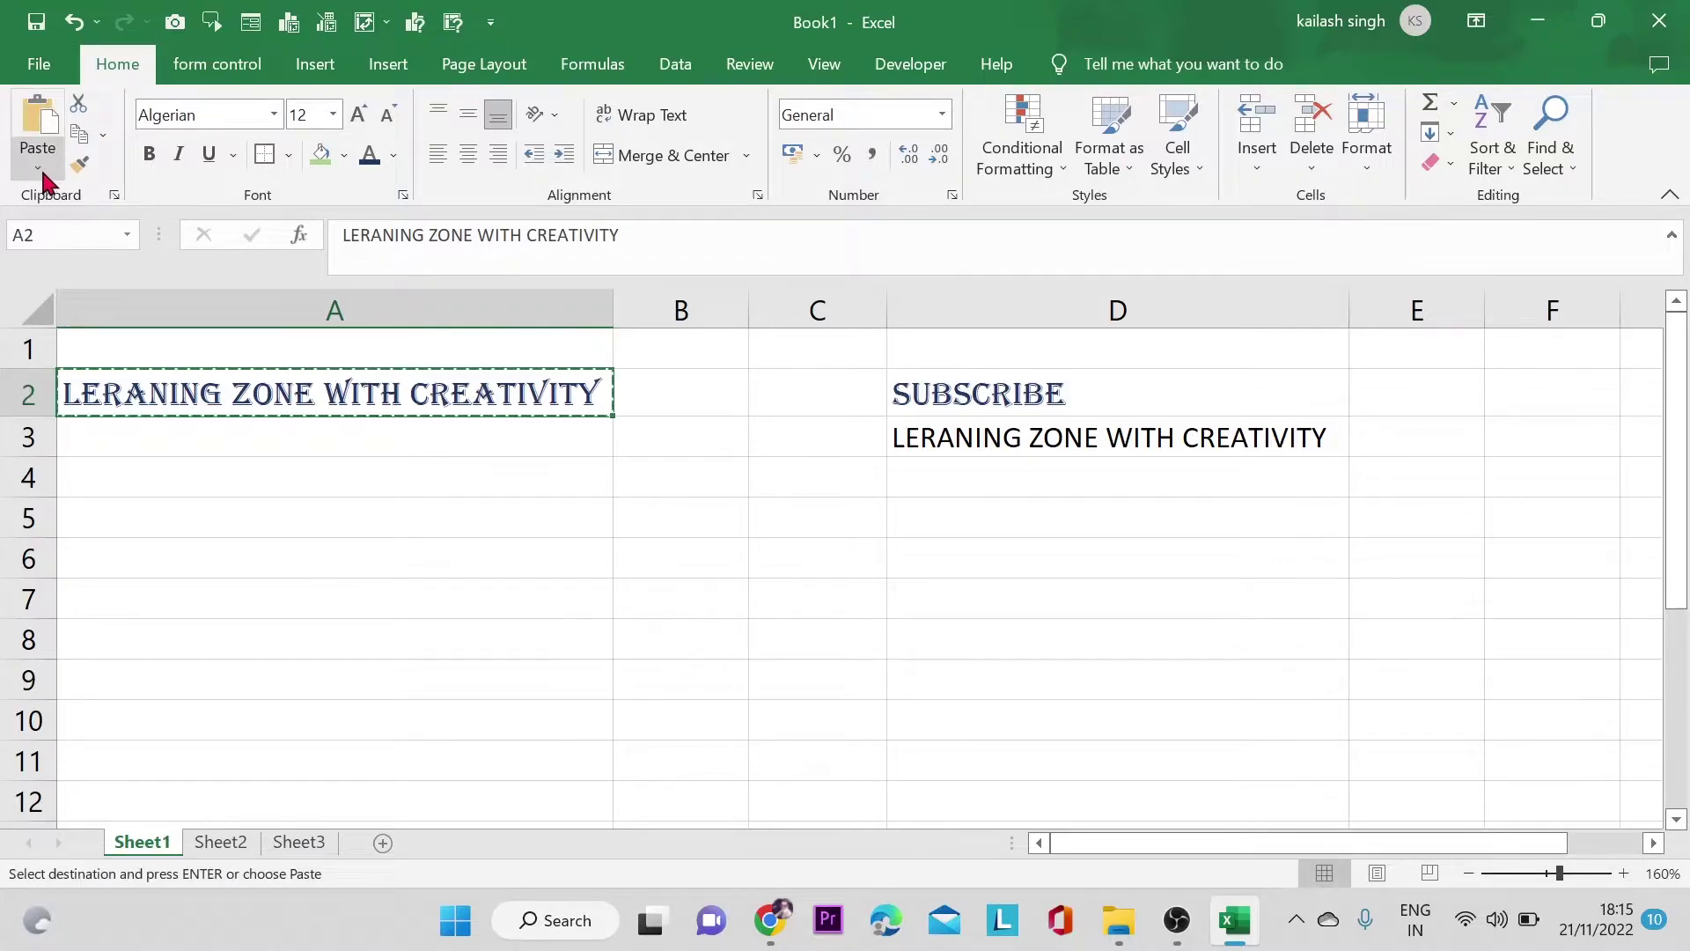
click(42, 175)
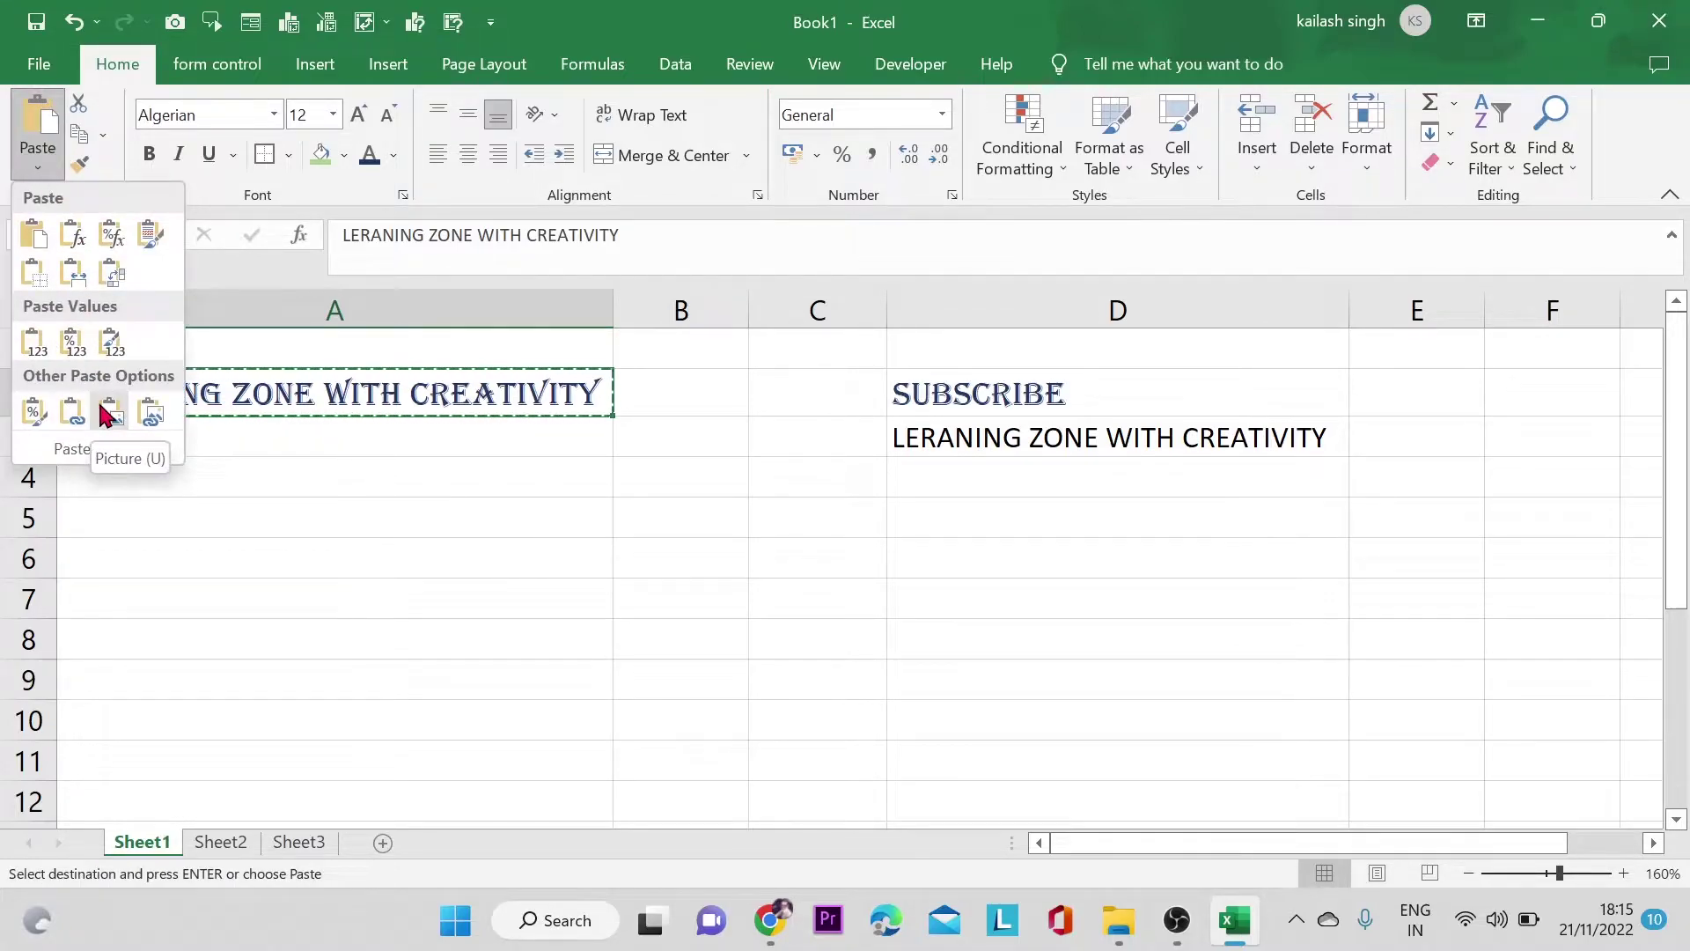
click(107, 421)
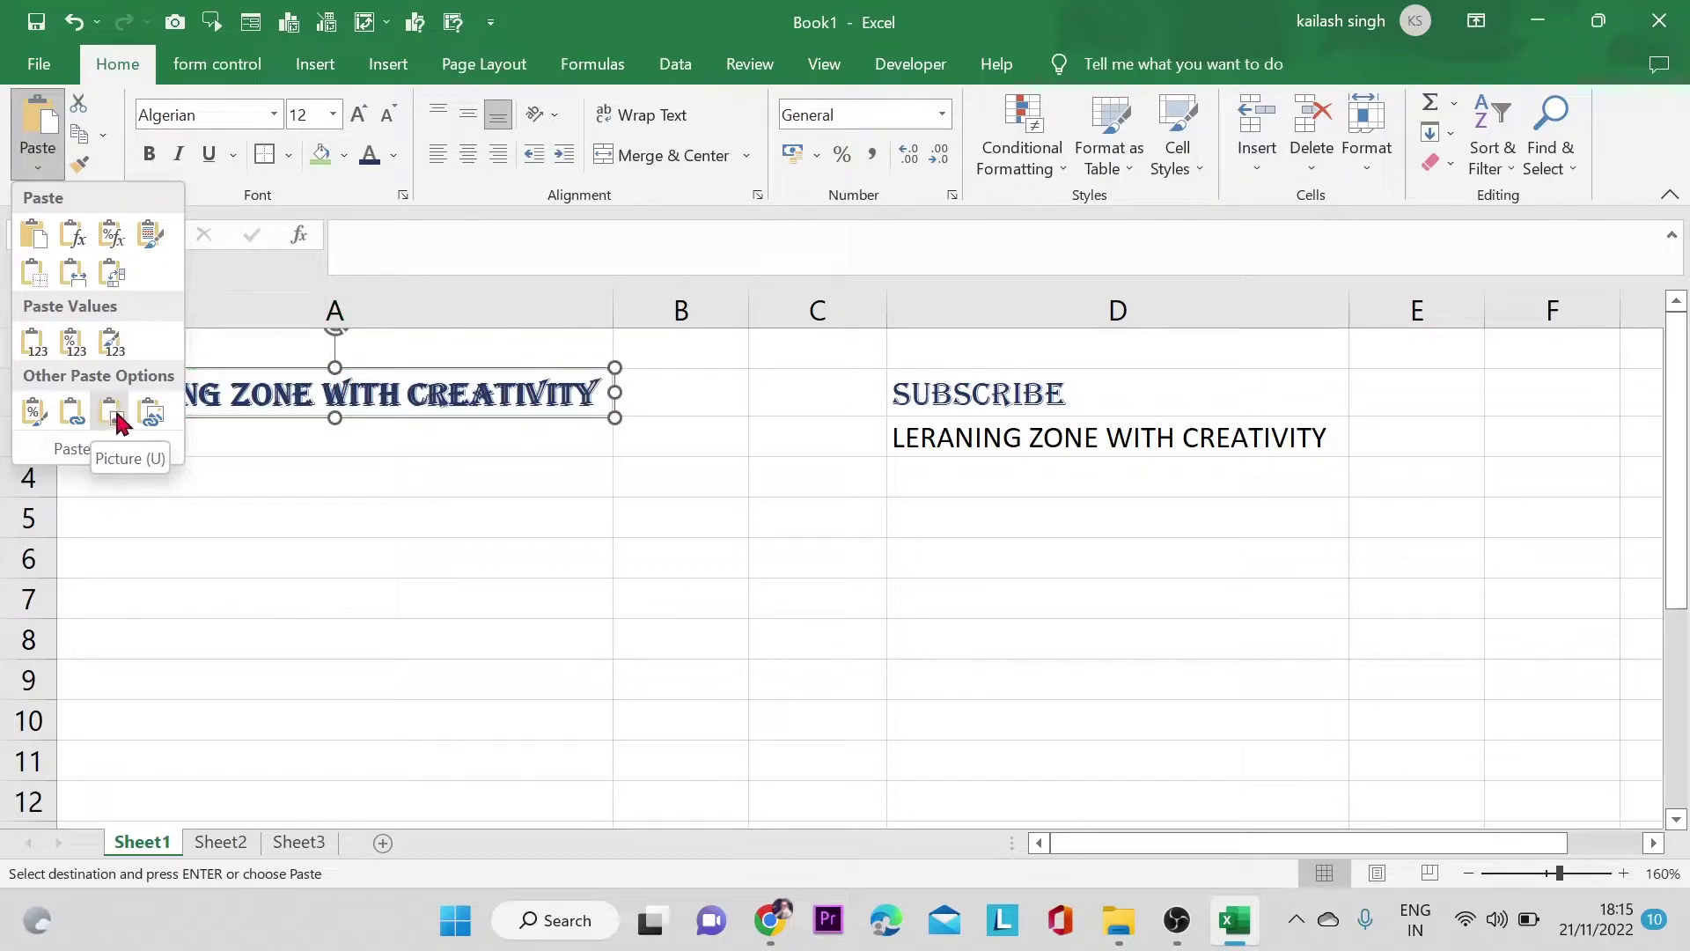
click(110, 413)
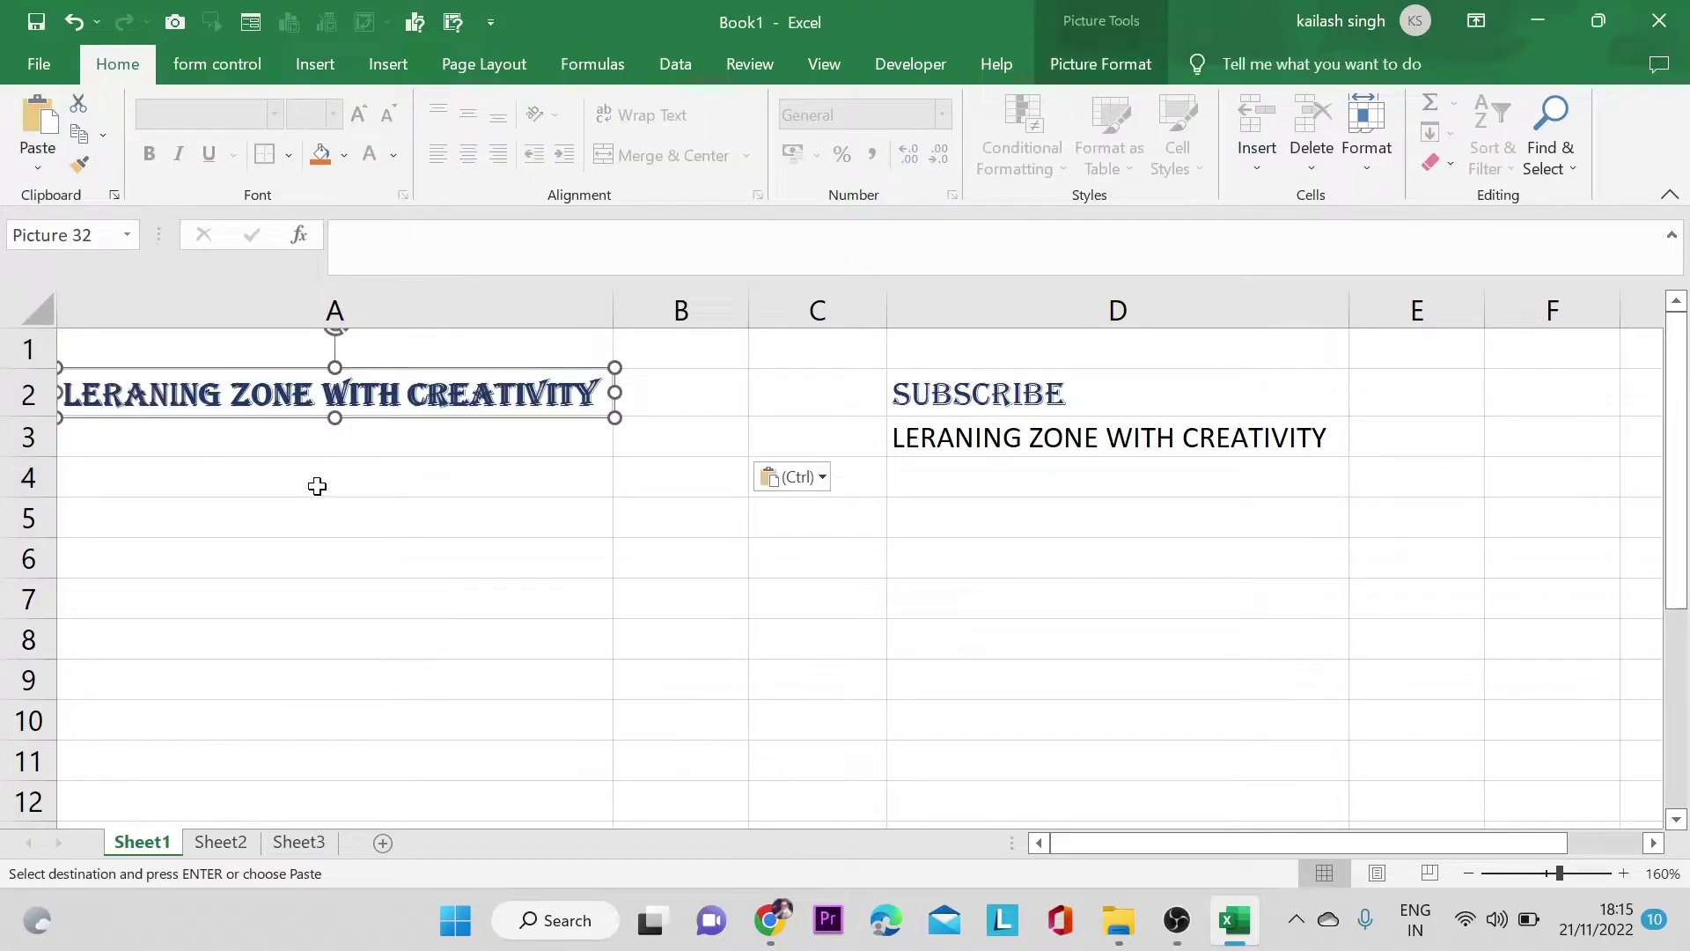
- Position the heading picture over cell D5, then select D7
drag(334, 394, 1131, 517)
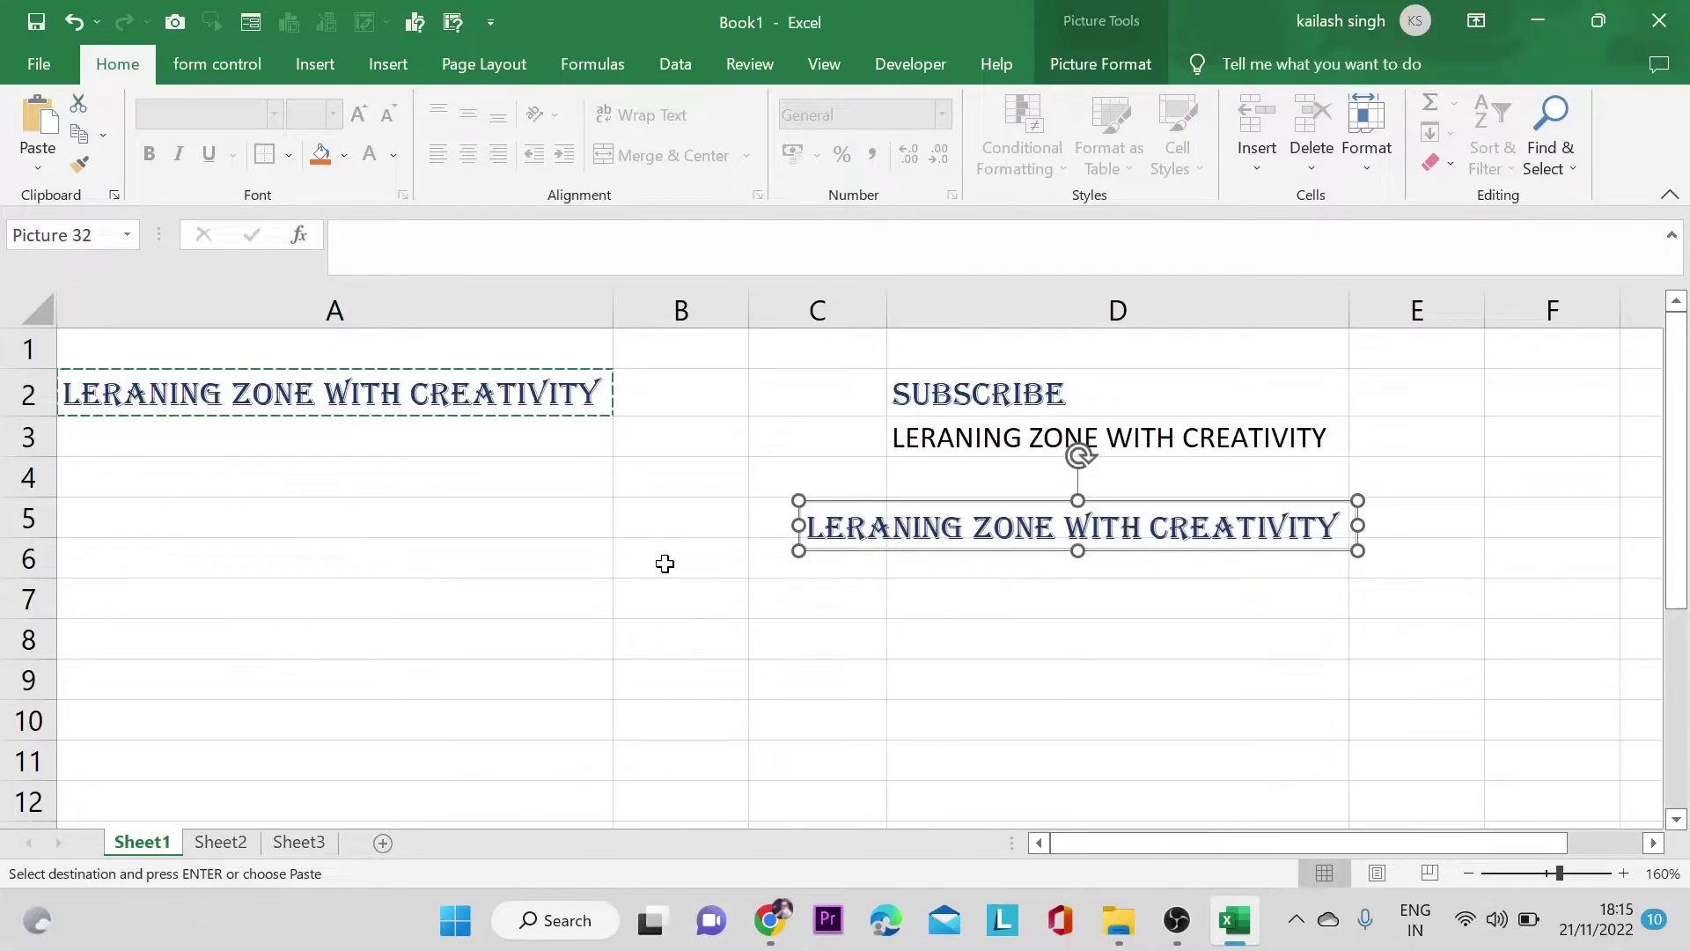
drag(989, 531, 1038, 521)
click(1007, 558)
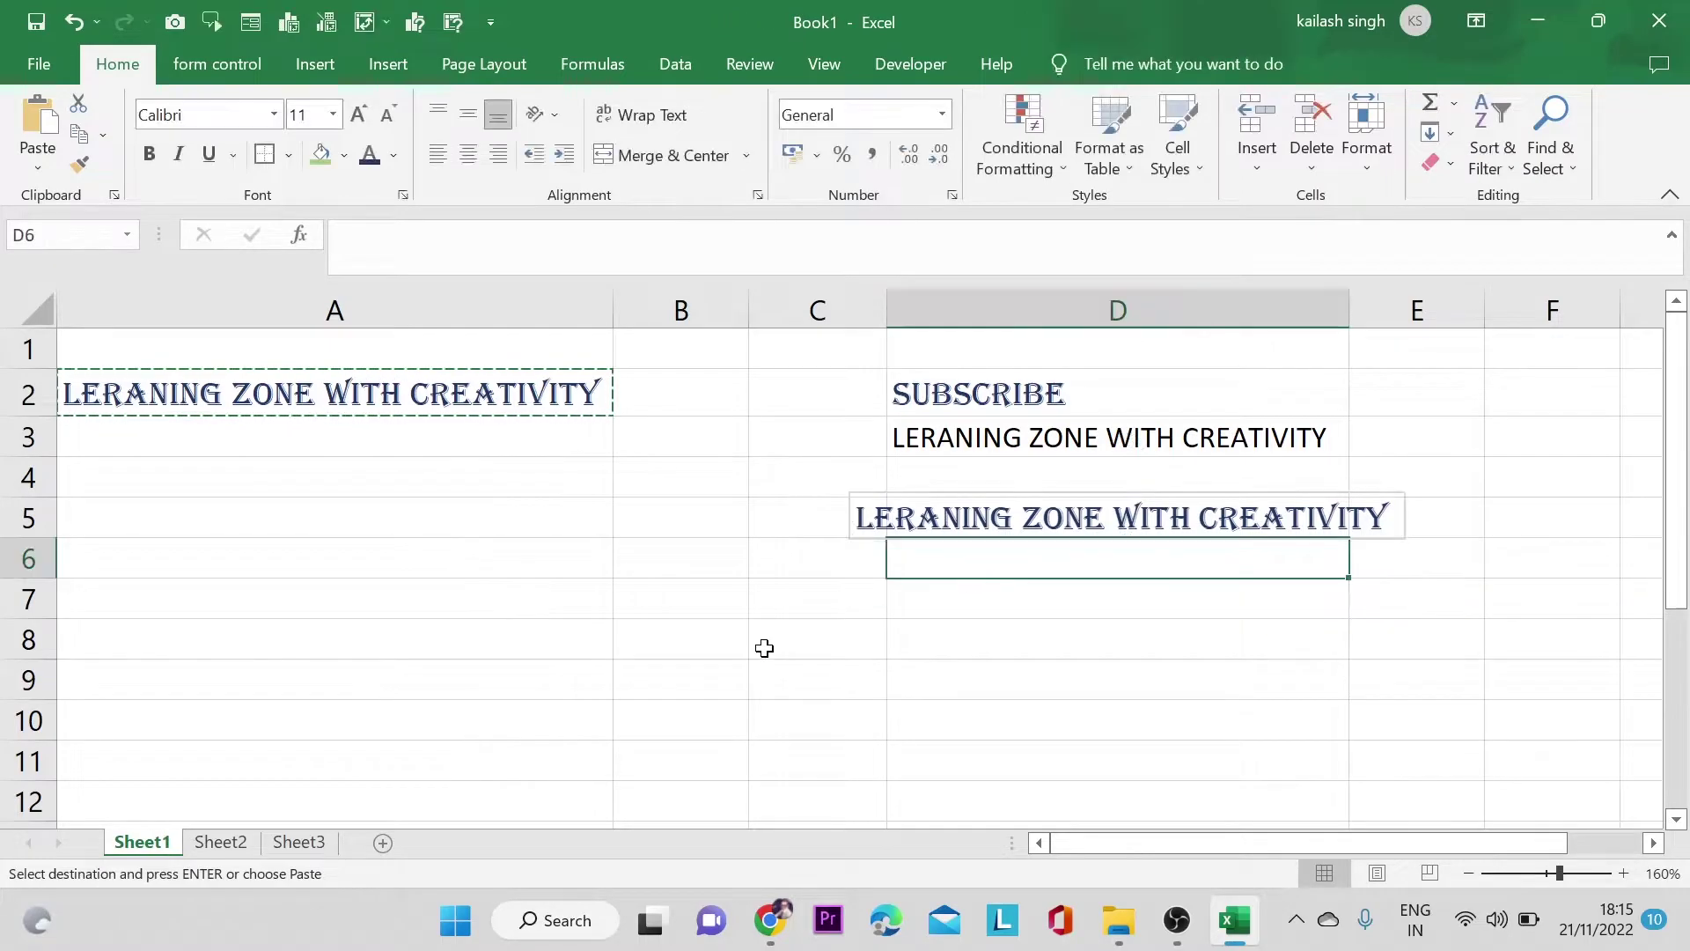
click(1003, 527)
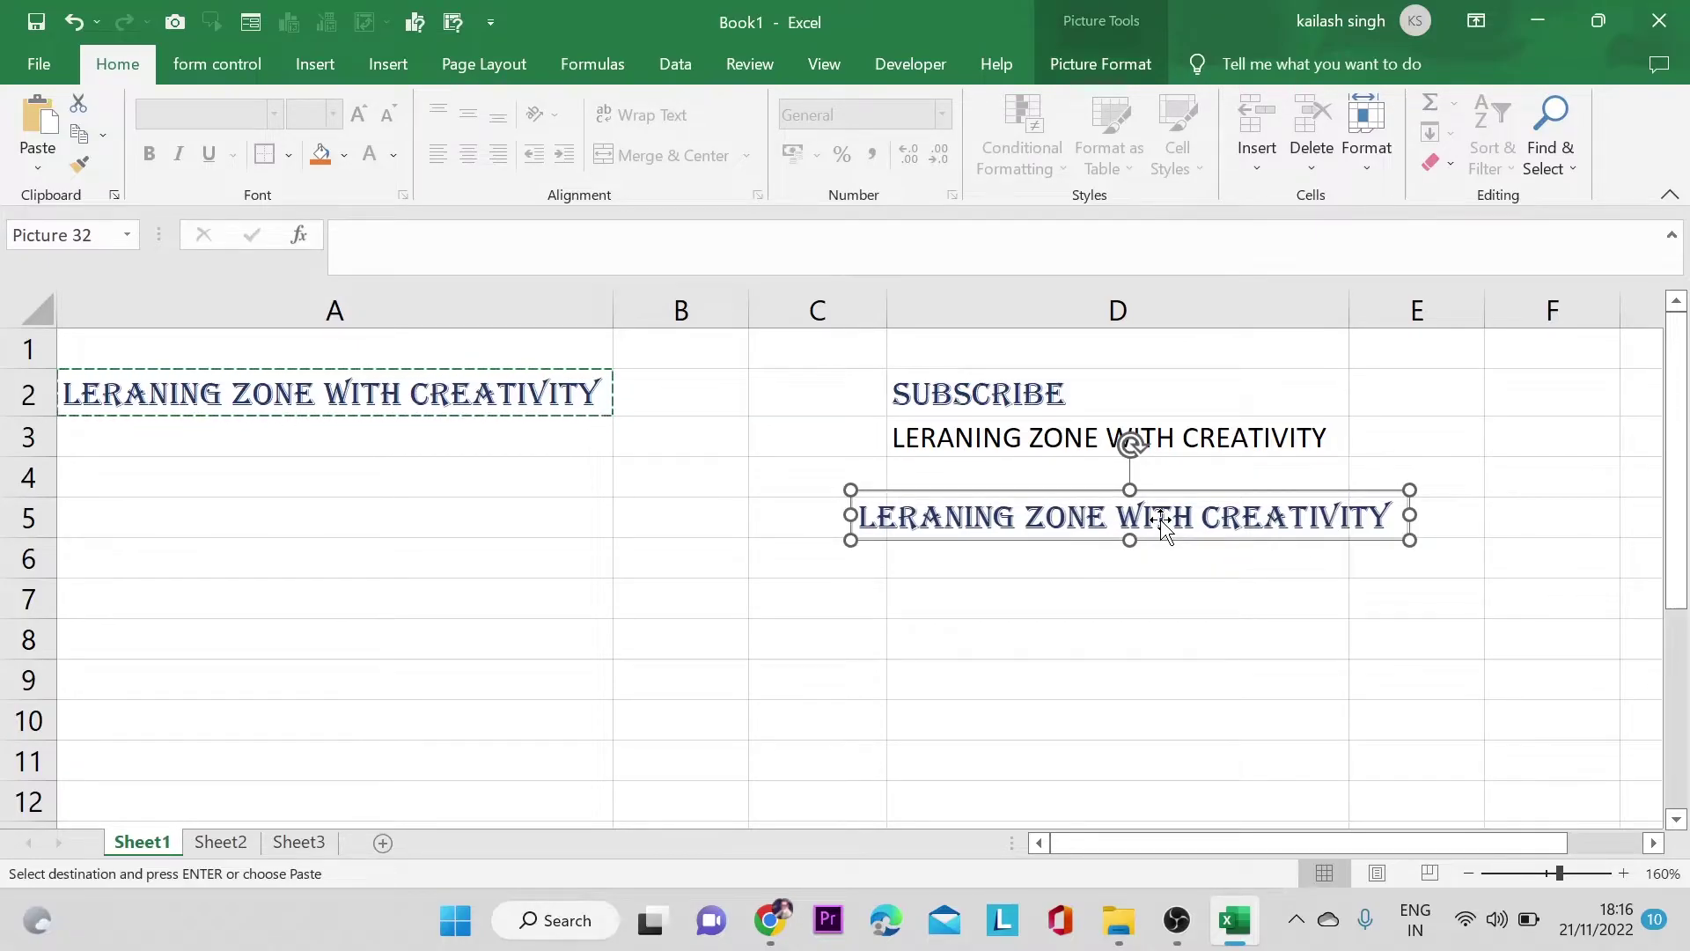
click(1155, 678)
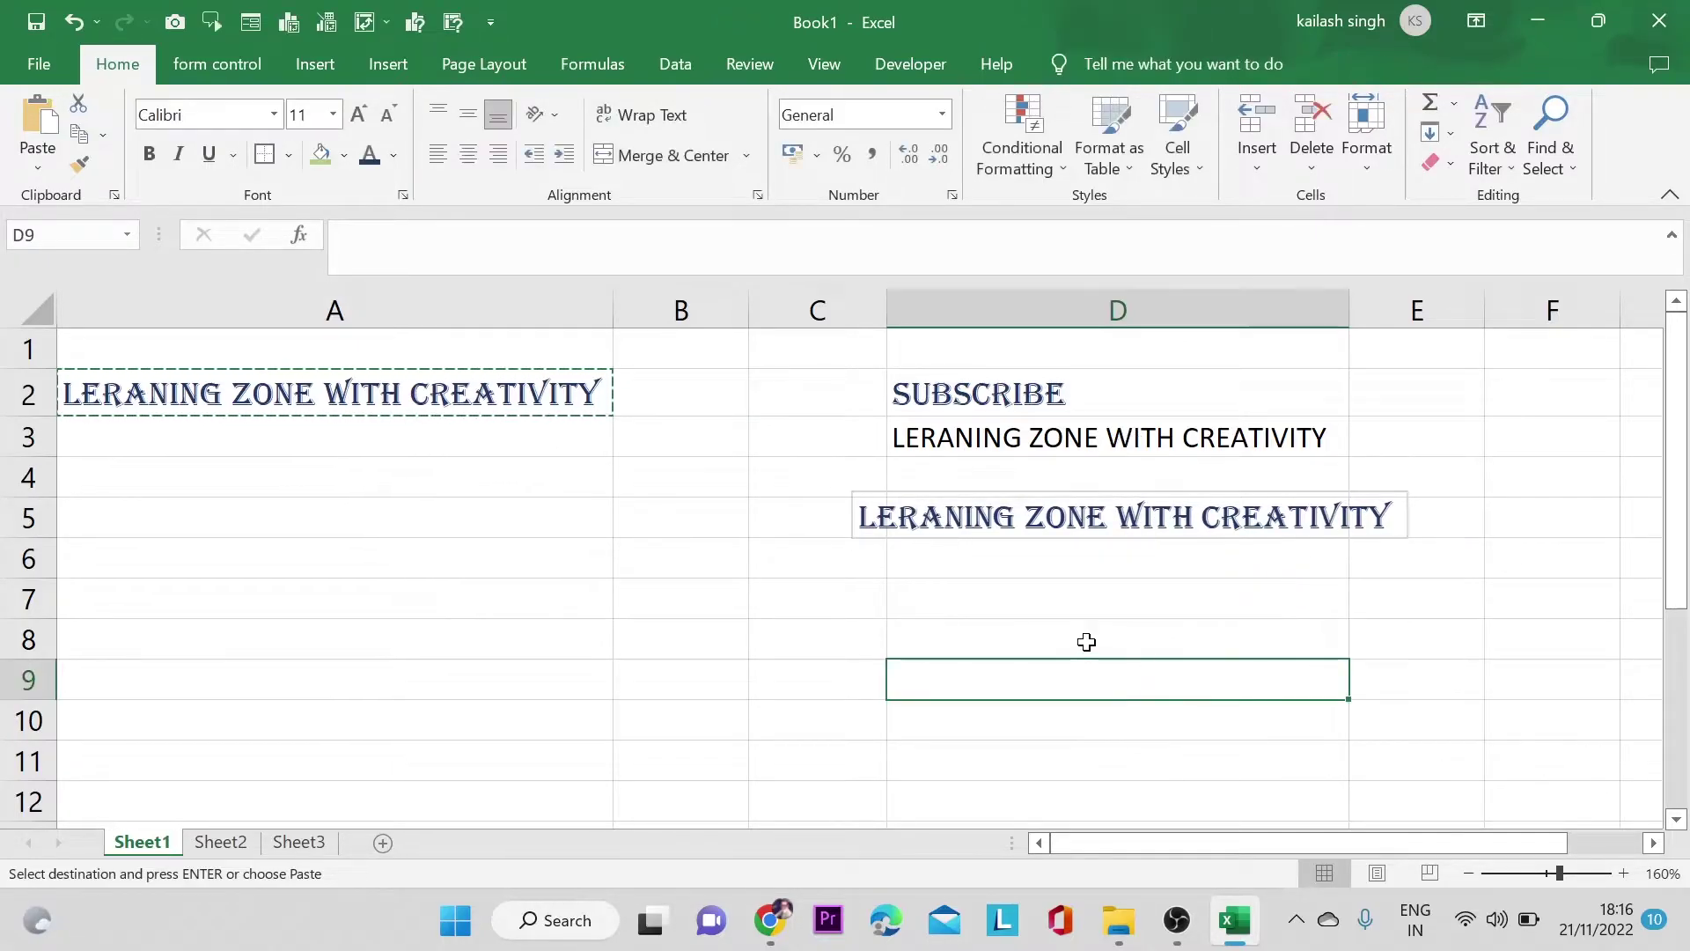
click(1002, 612)
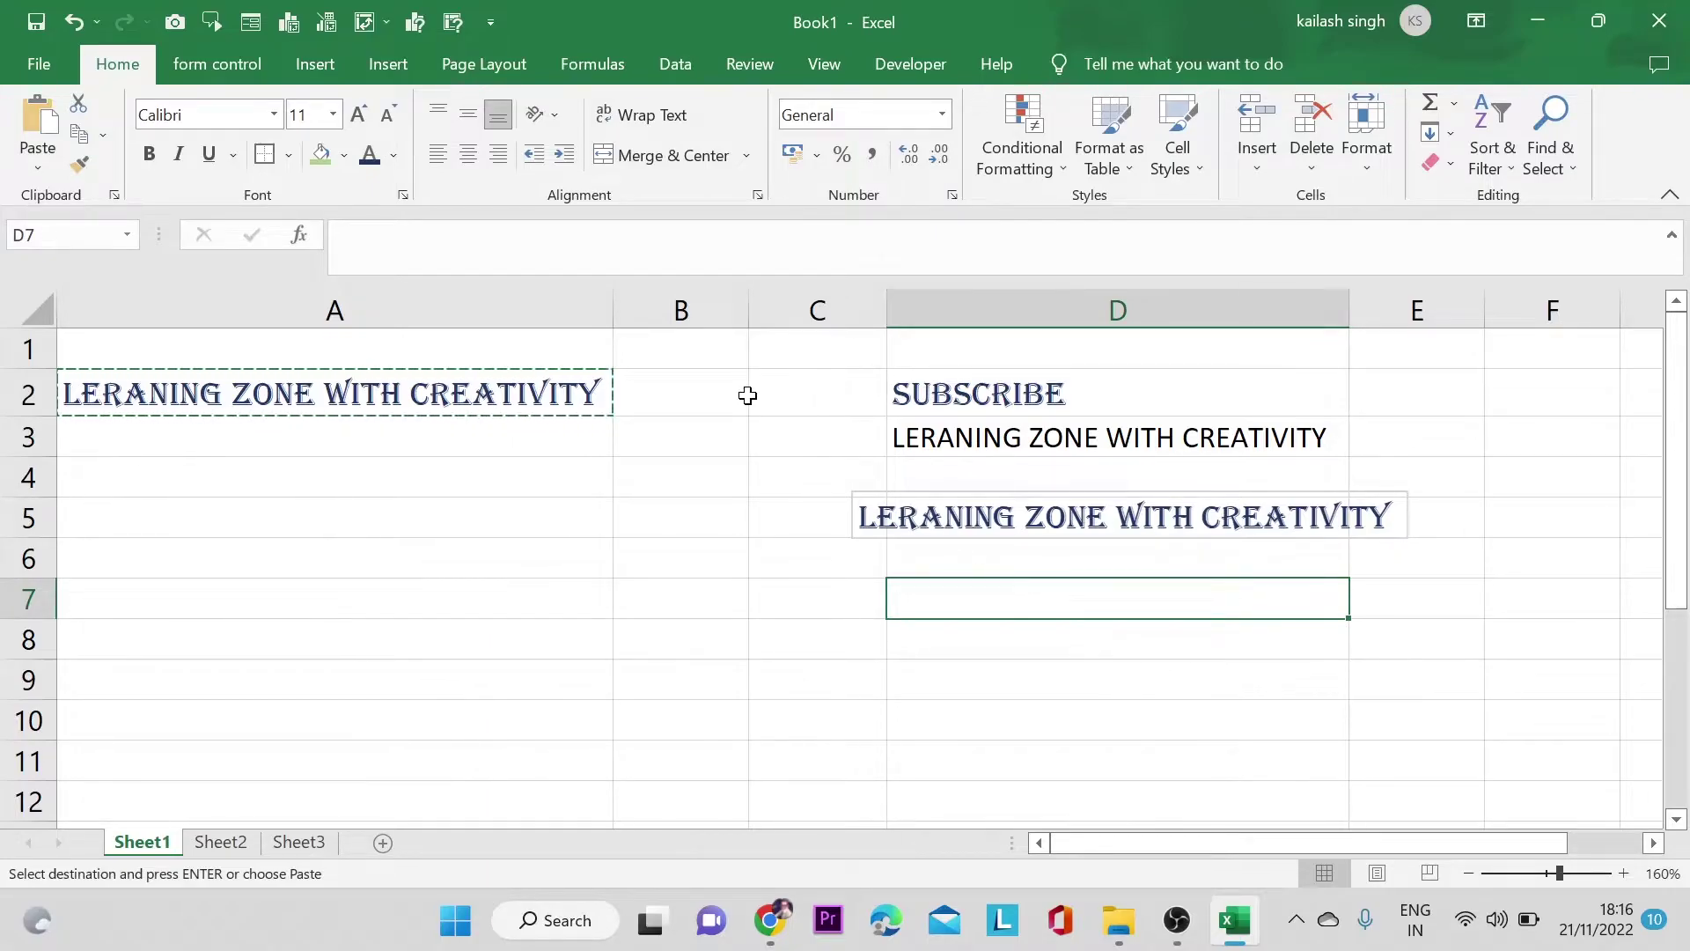
- Paste A2 as a linked picture at D7 and verify it references =$A$2
click(28, 169)
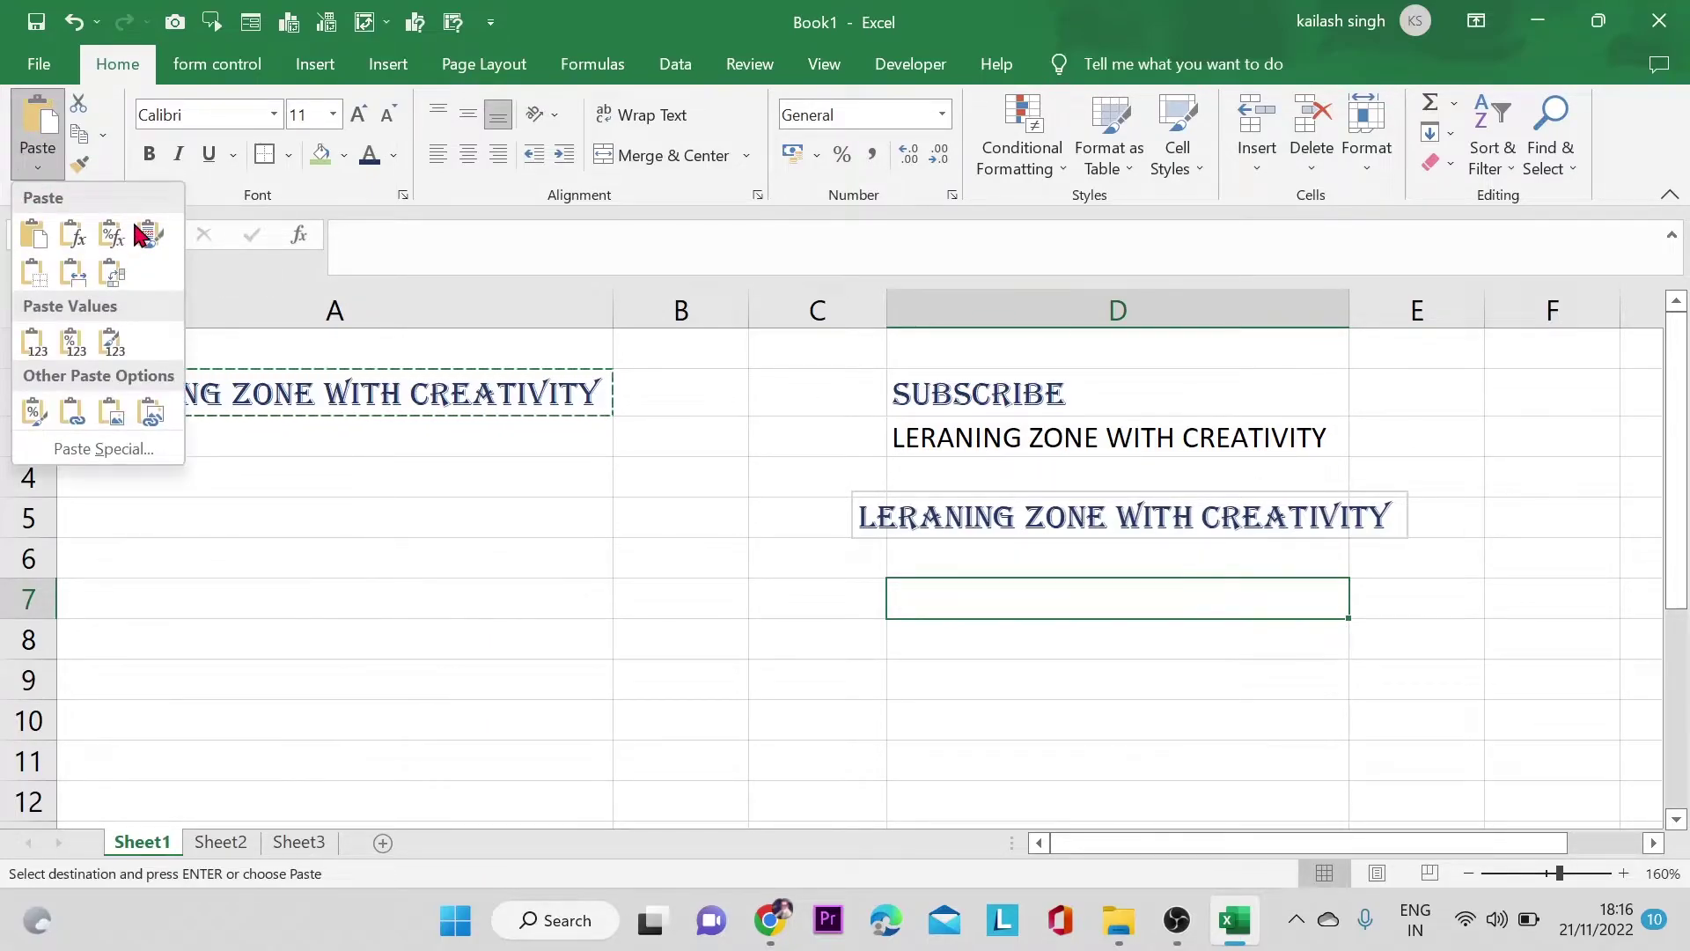
click(153, 426)
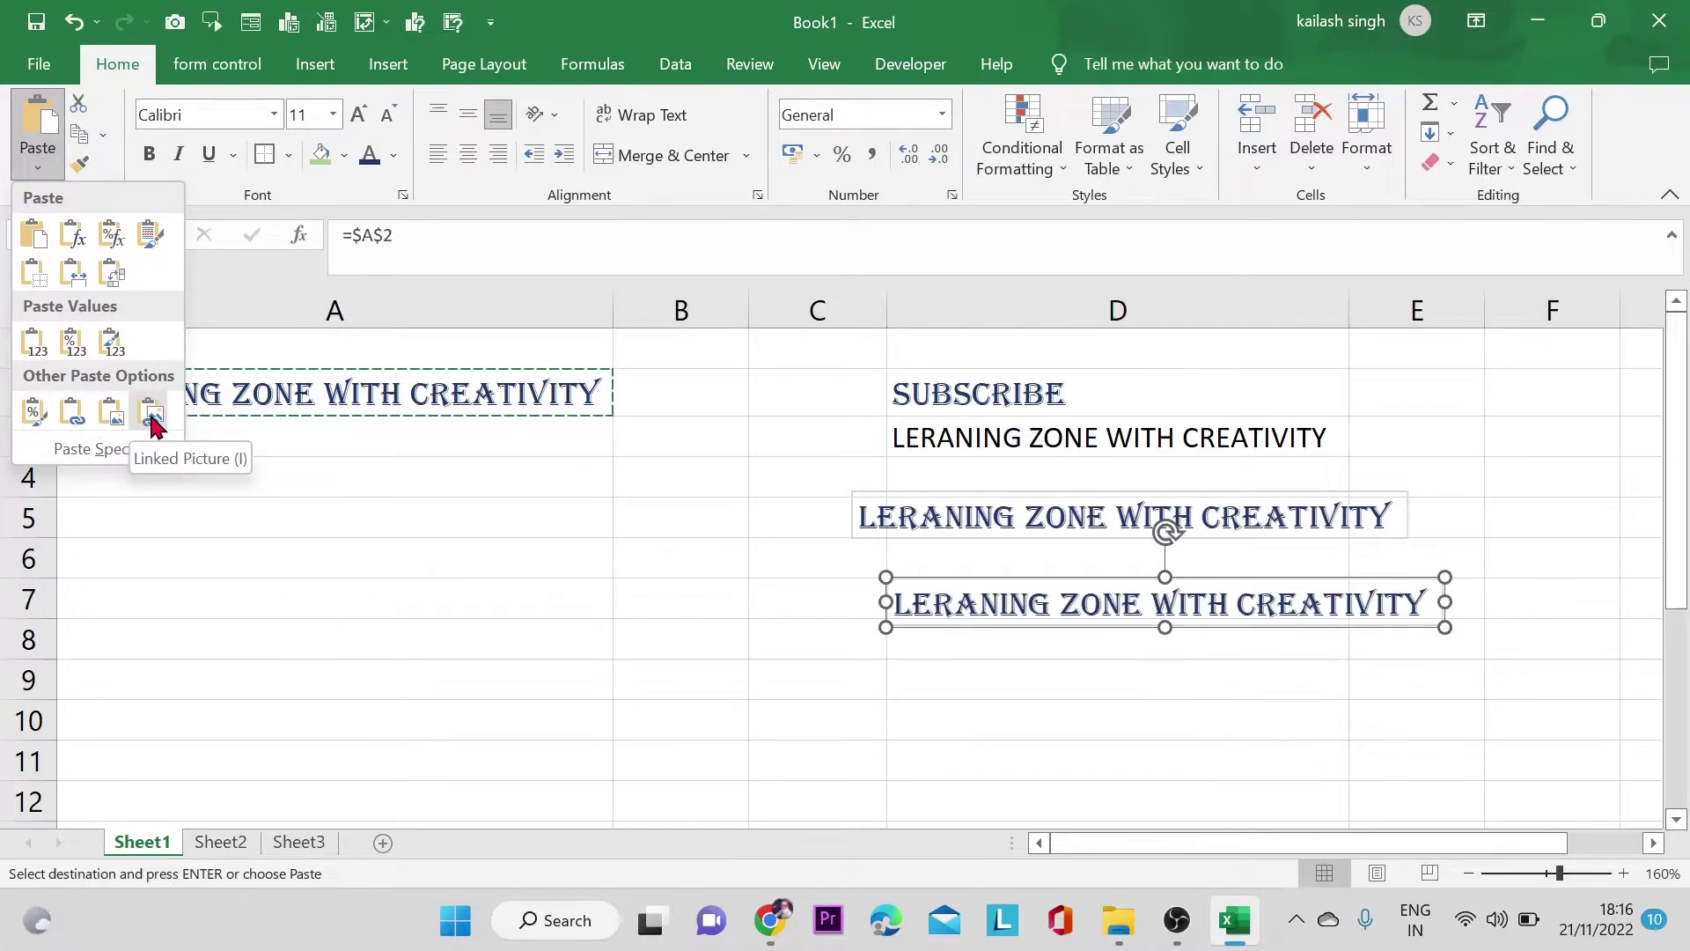
click(152, 413)
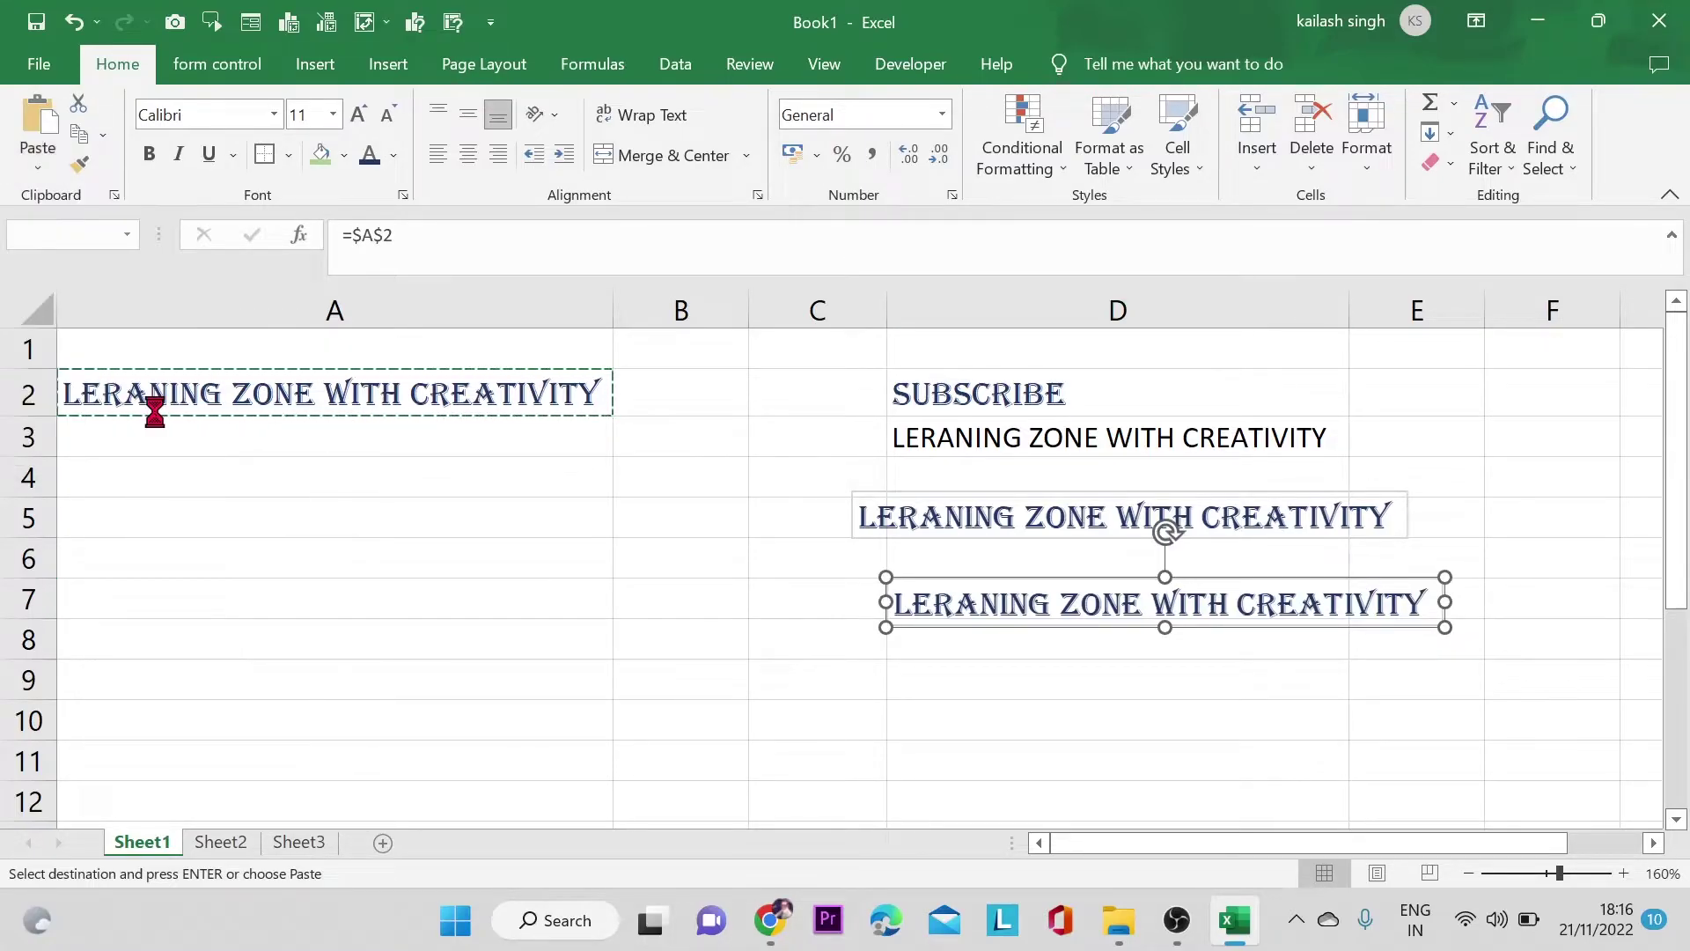
click(1221, 681)
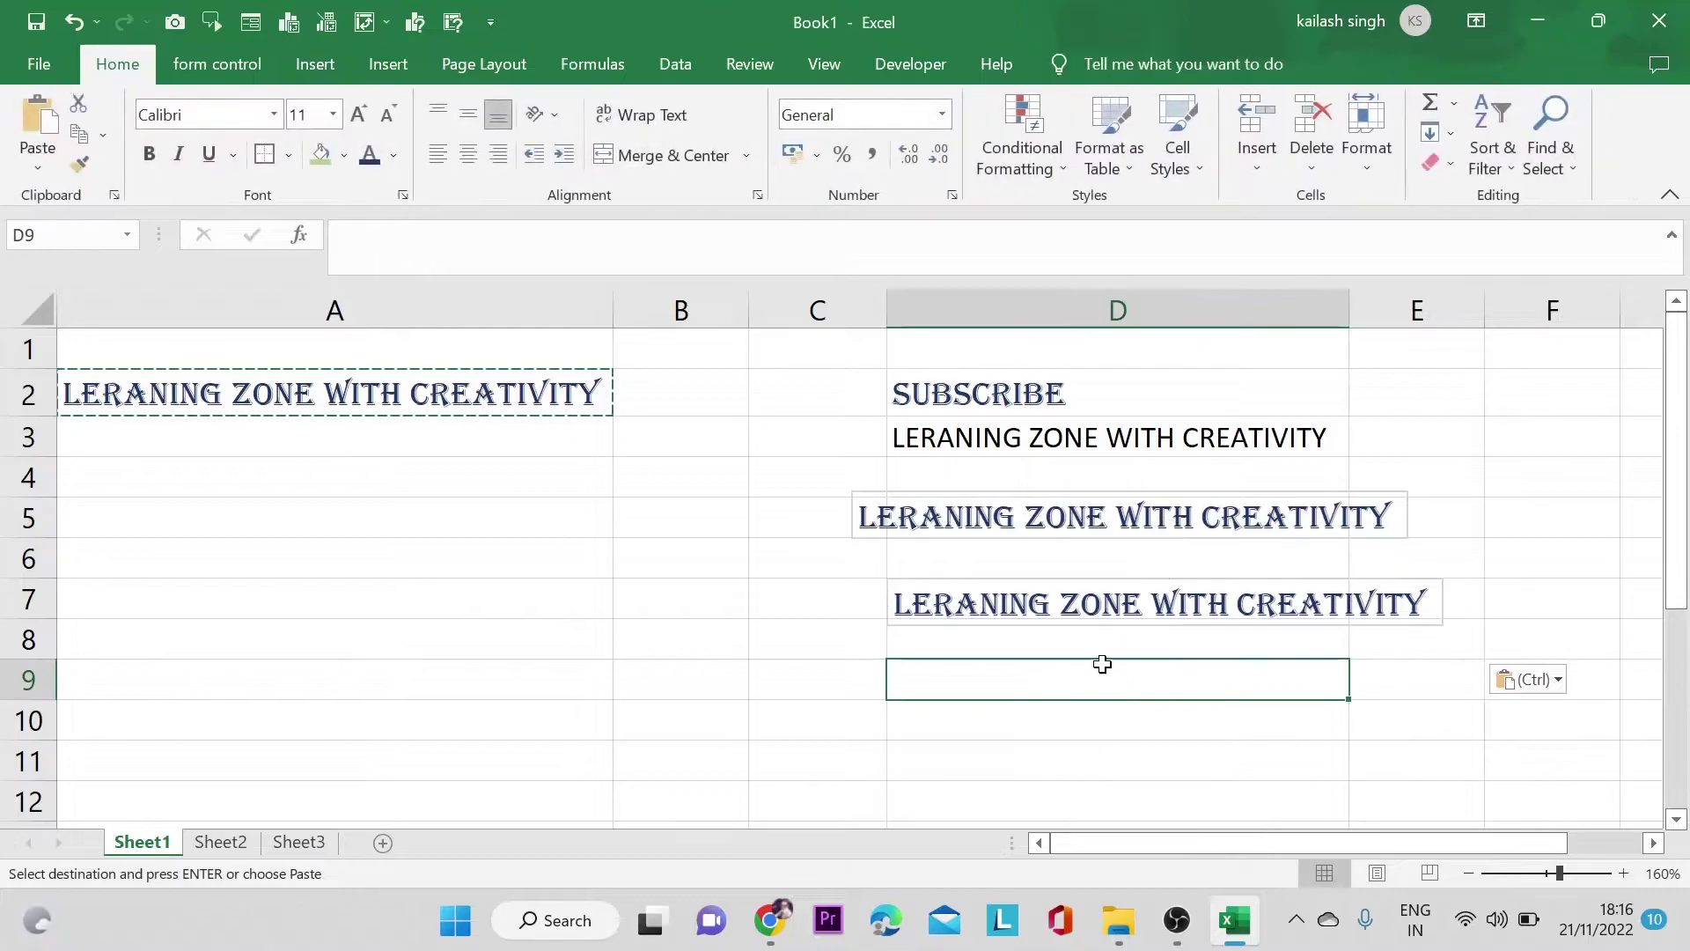
key(Escape)
click(1178, 607)
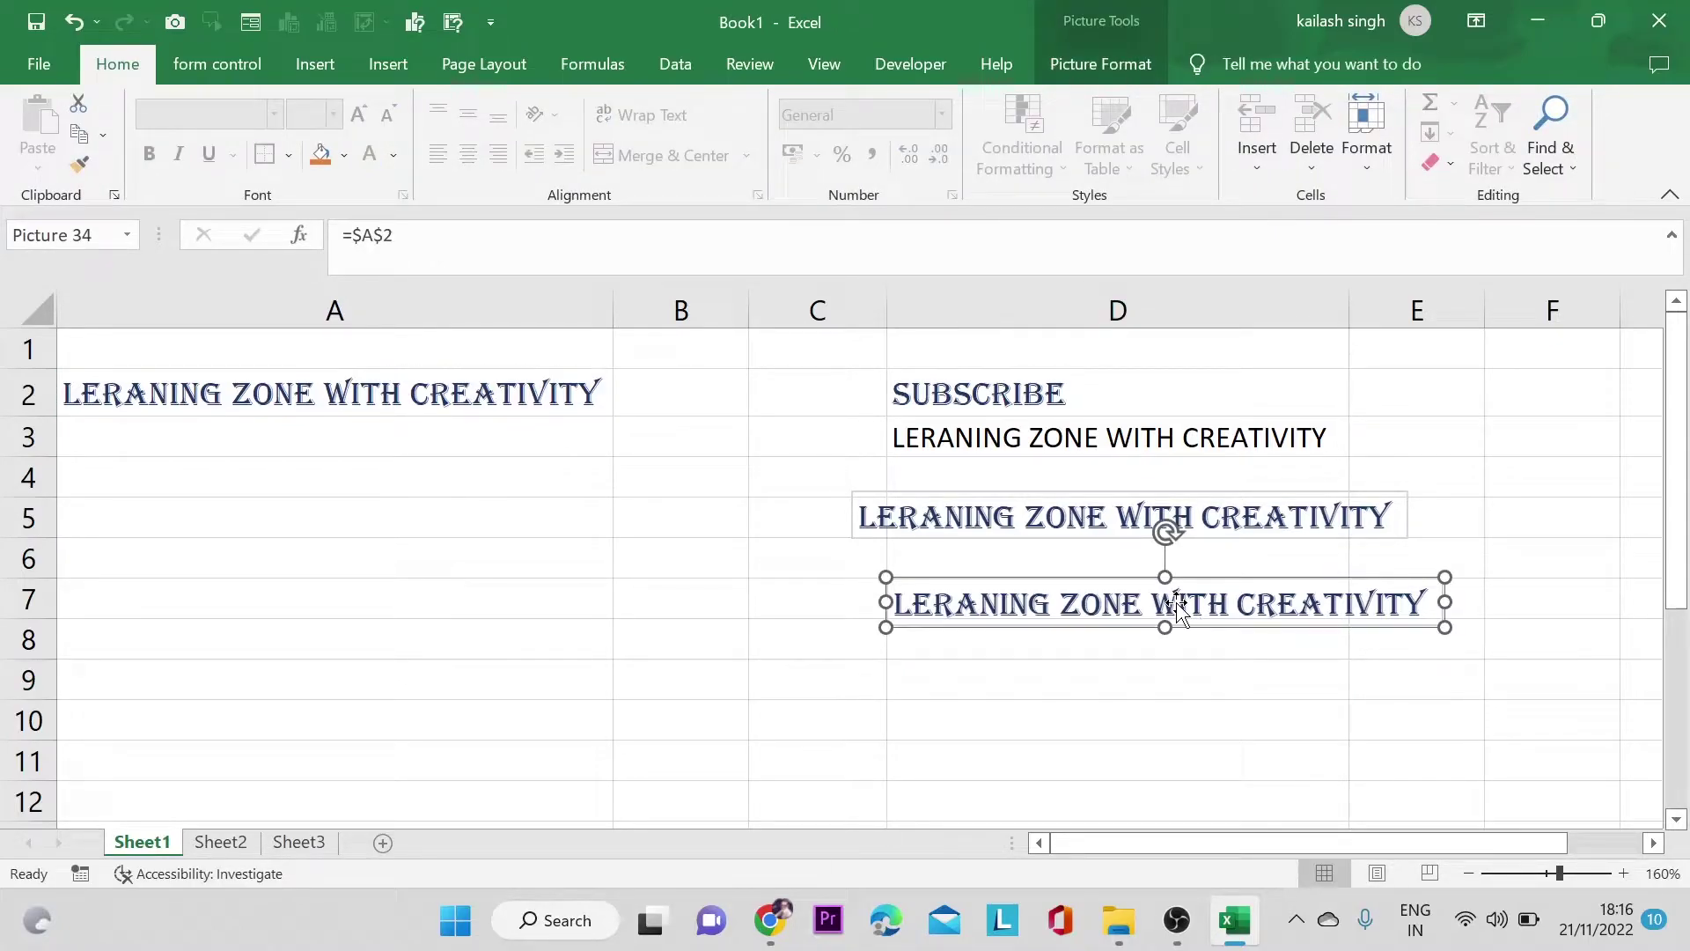
click(1199, 726)
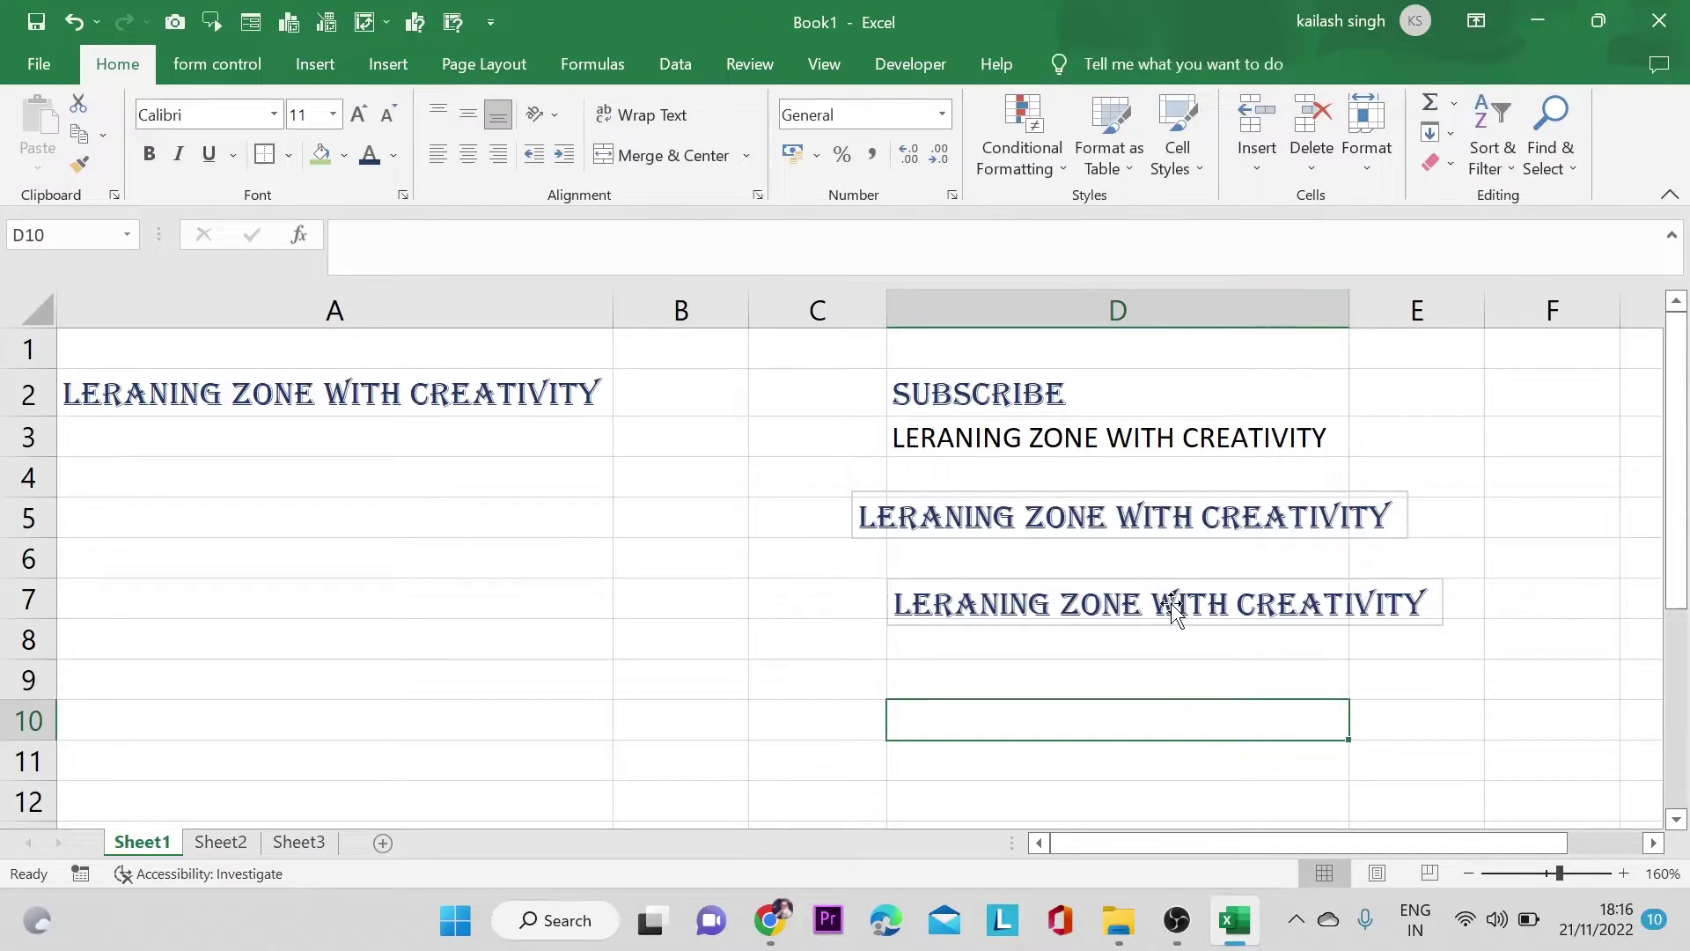
click(1171, 609)
click(537, 393)
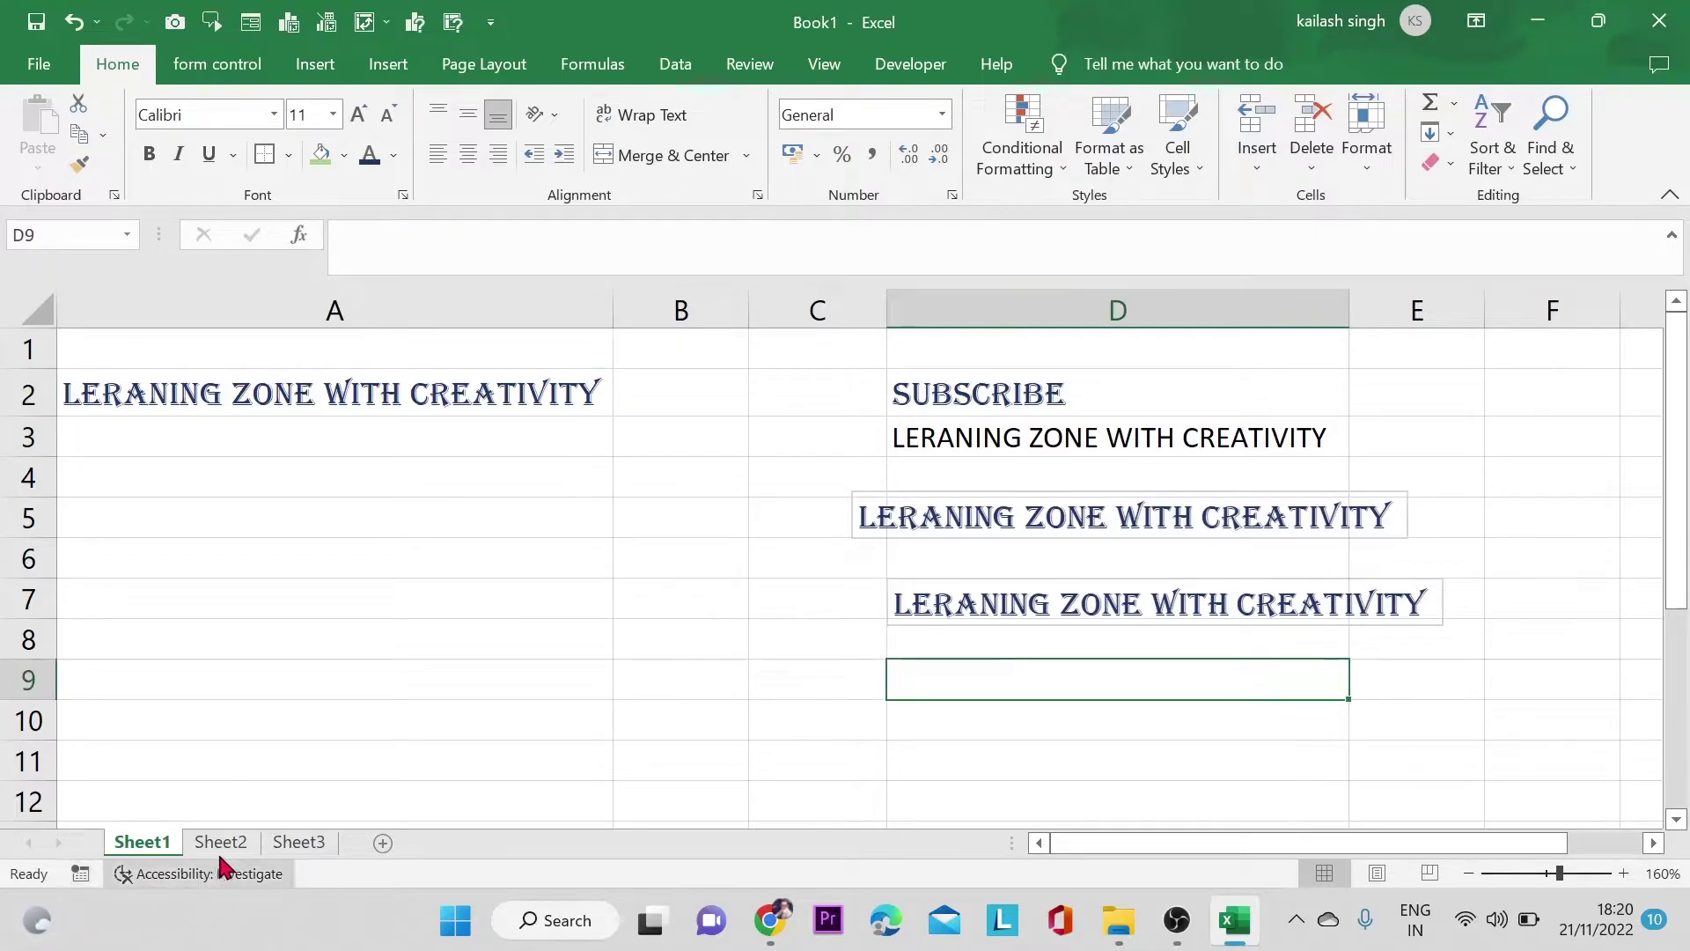
- On Sheet2, copy the 57645.00 value in B3
click(222, 844)
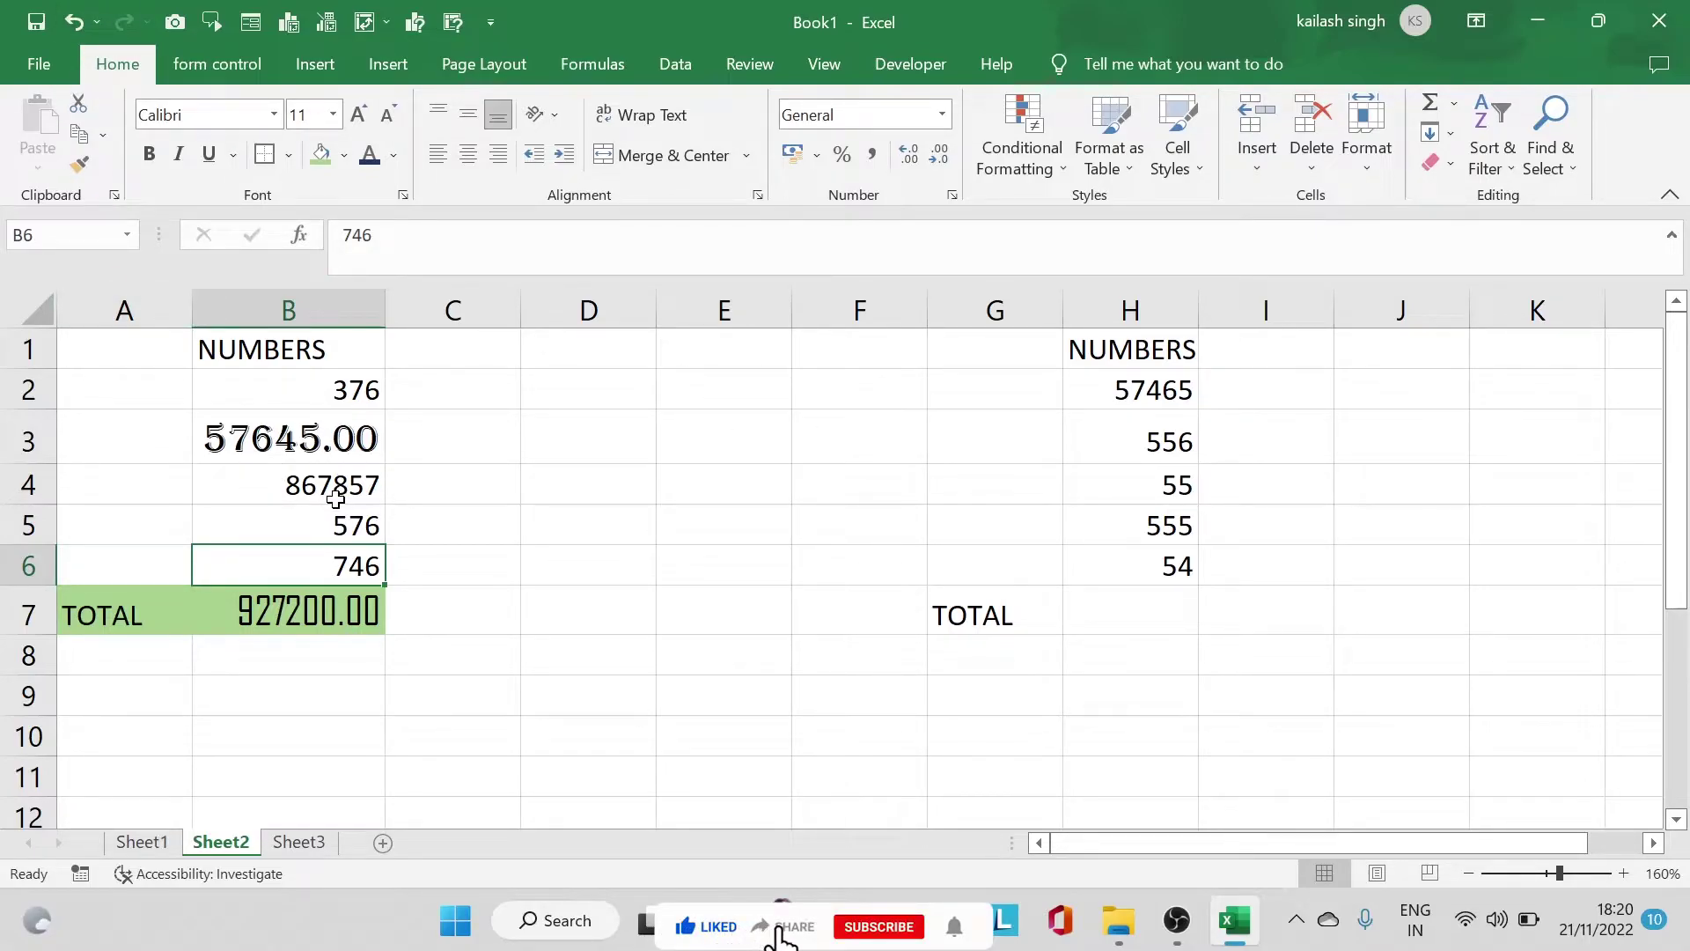
click(282, 440)
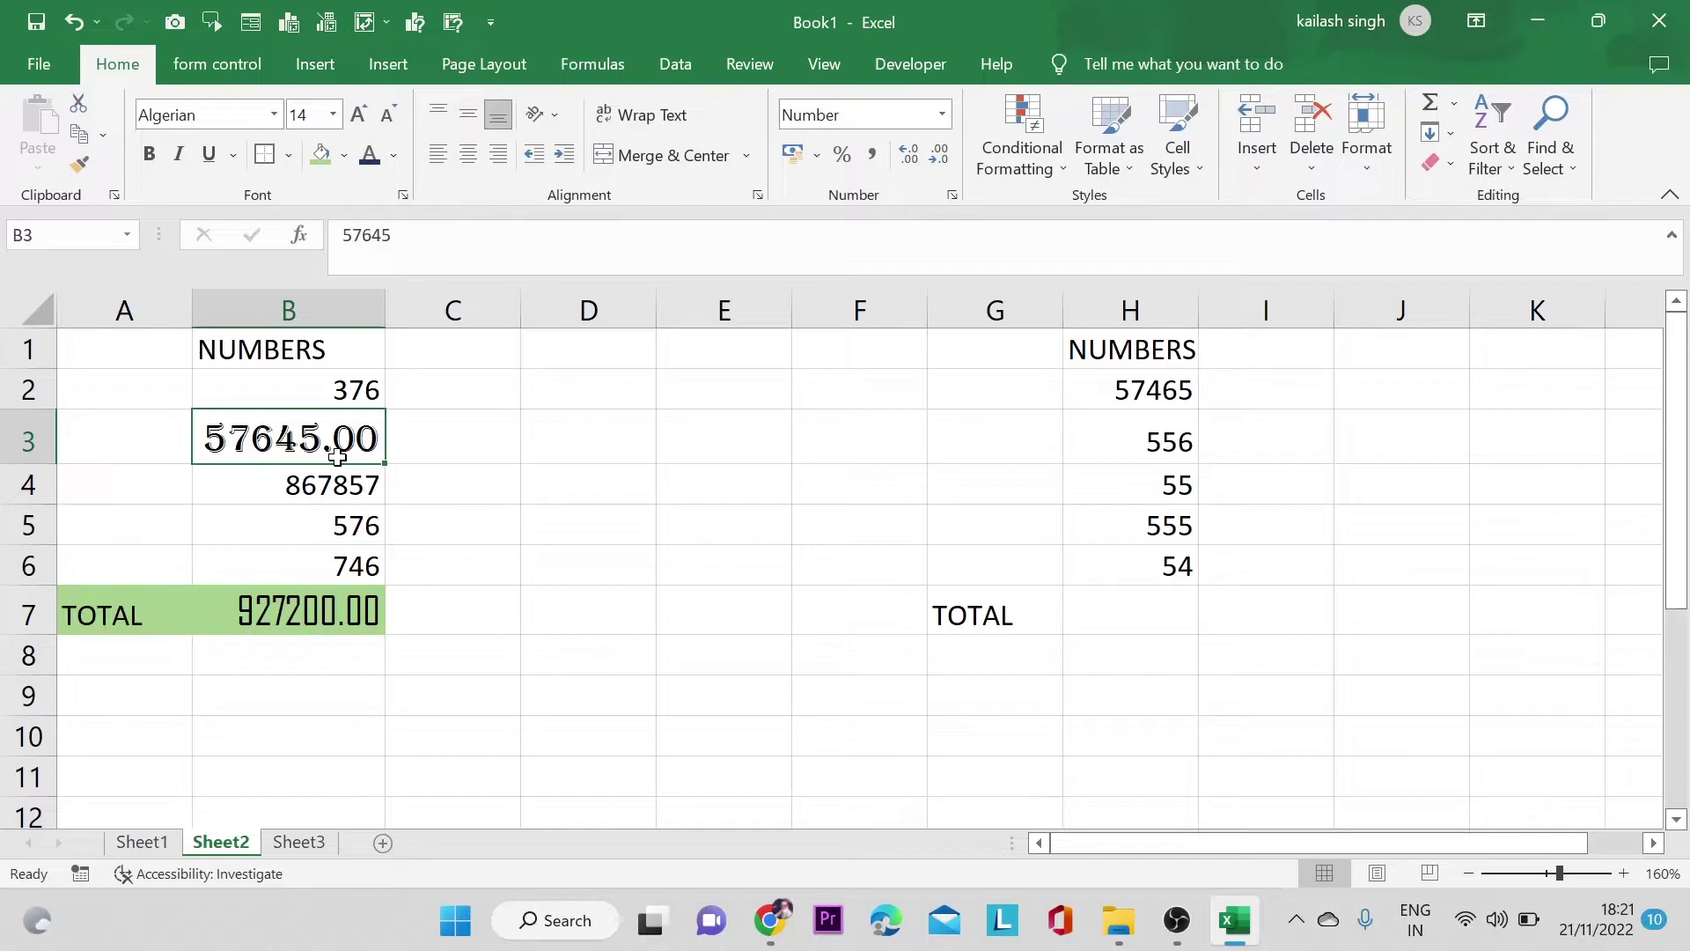
key(ctrl+c)
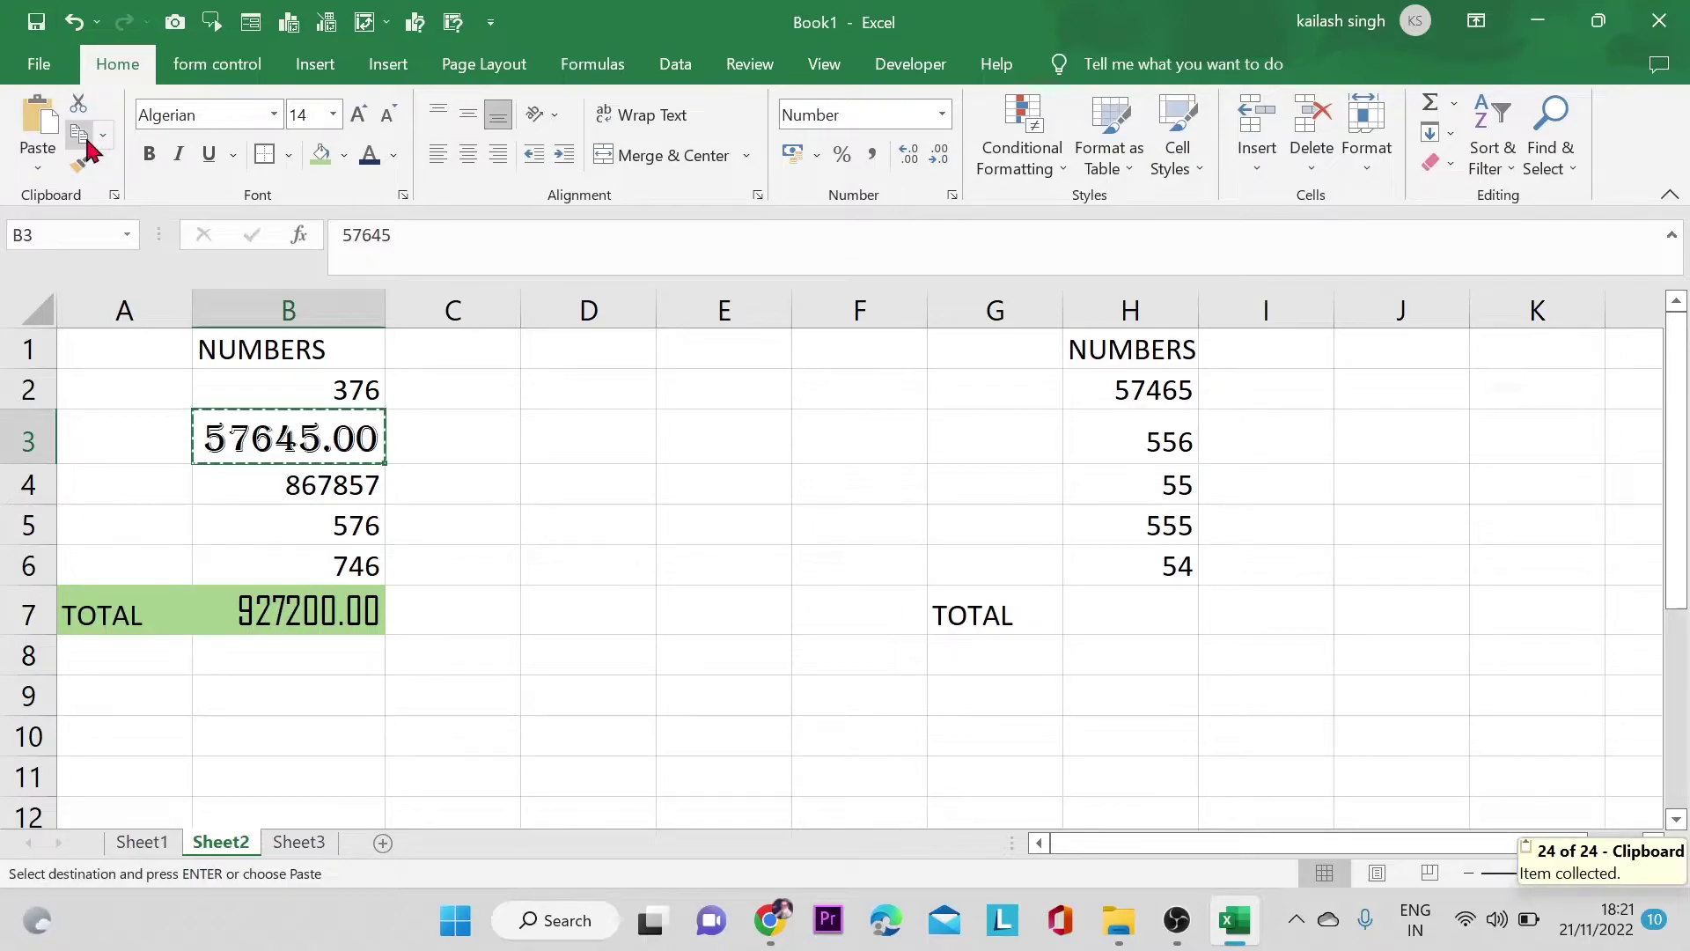
- Paste B3 into D9 as values only, giving plain 57645
click(573, 696)
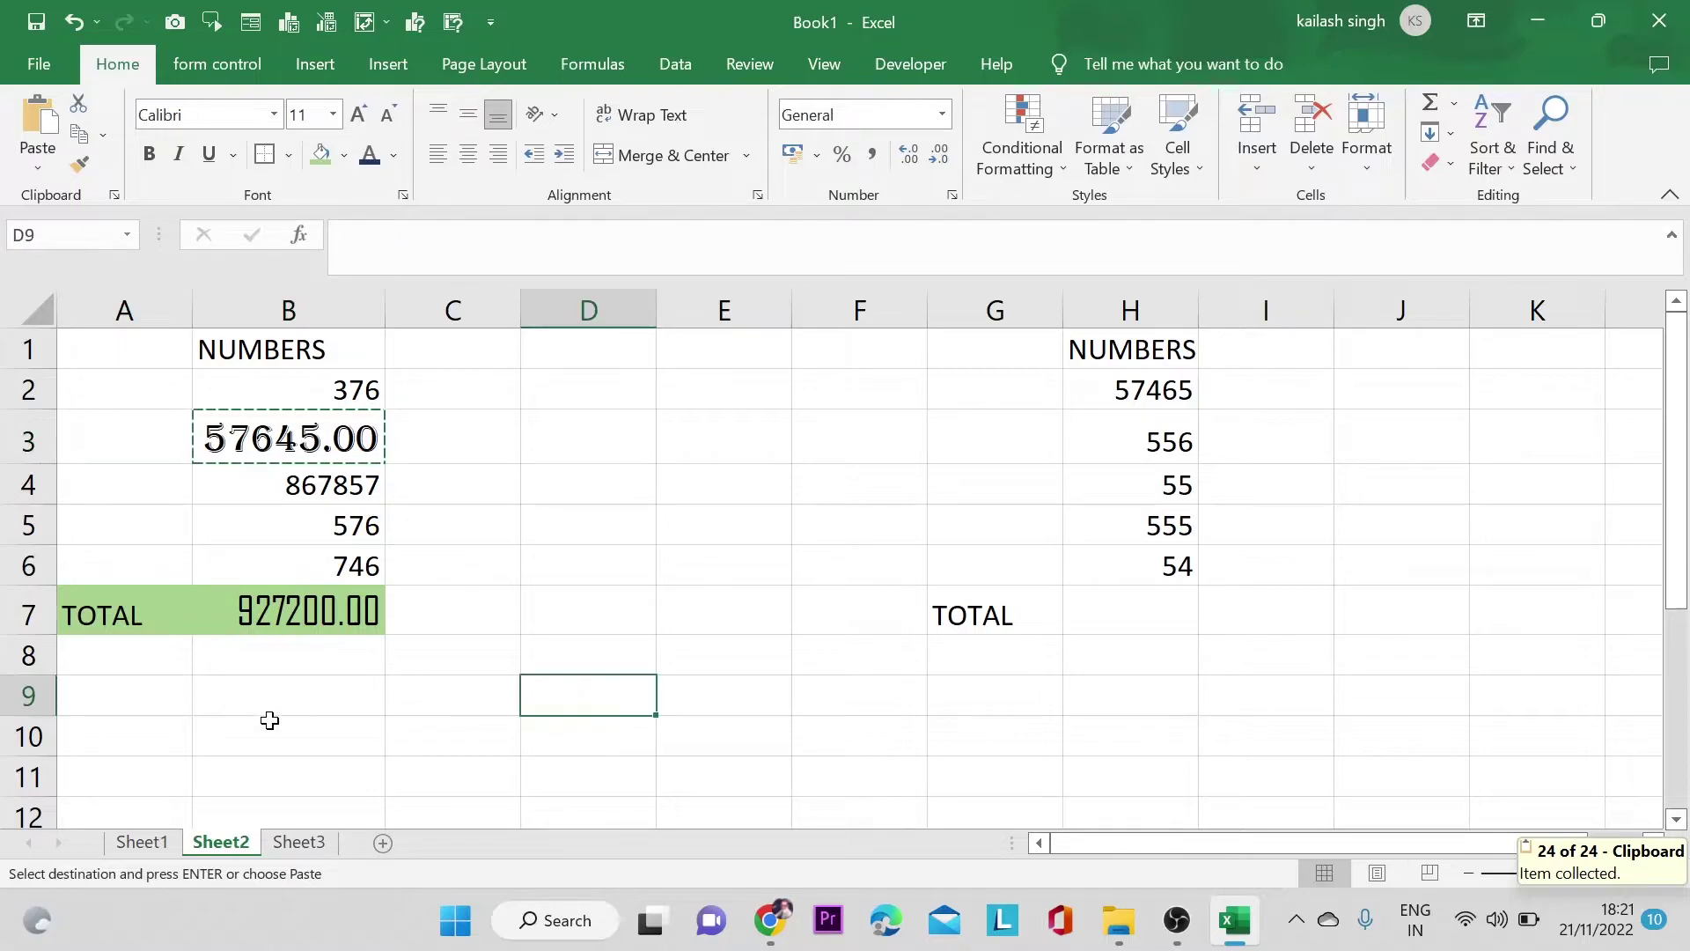
click(38, 171)
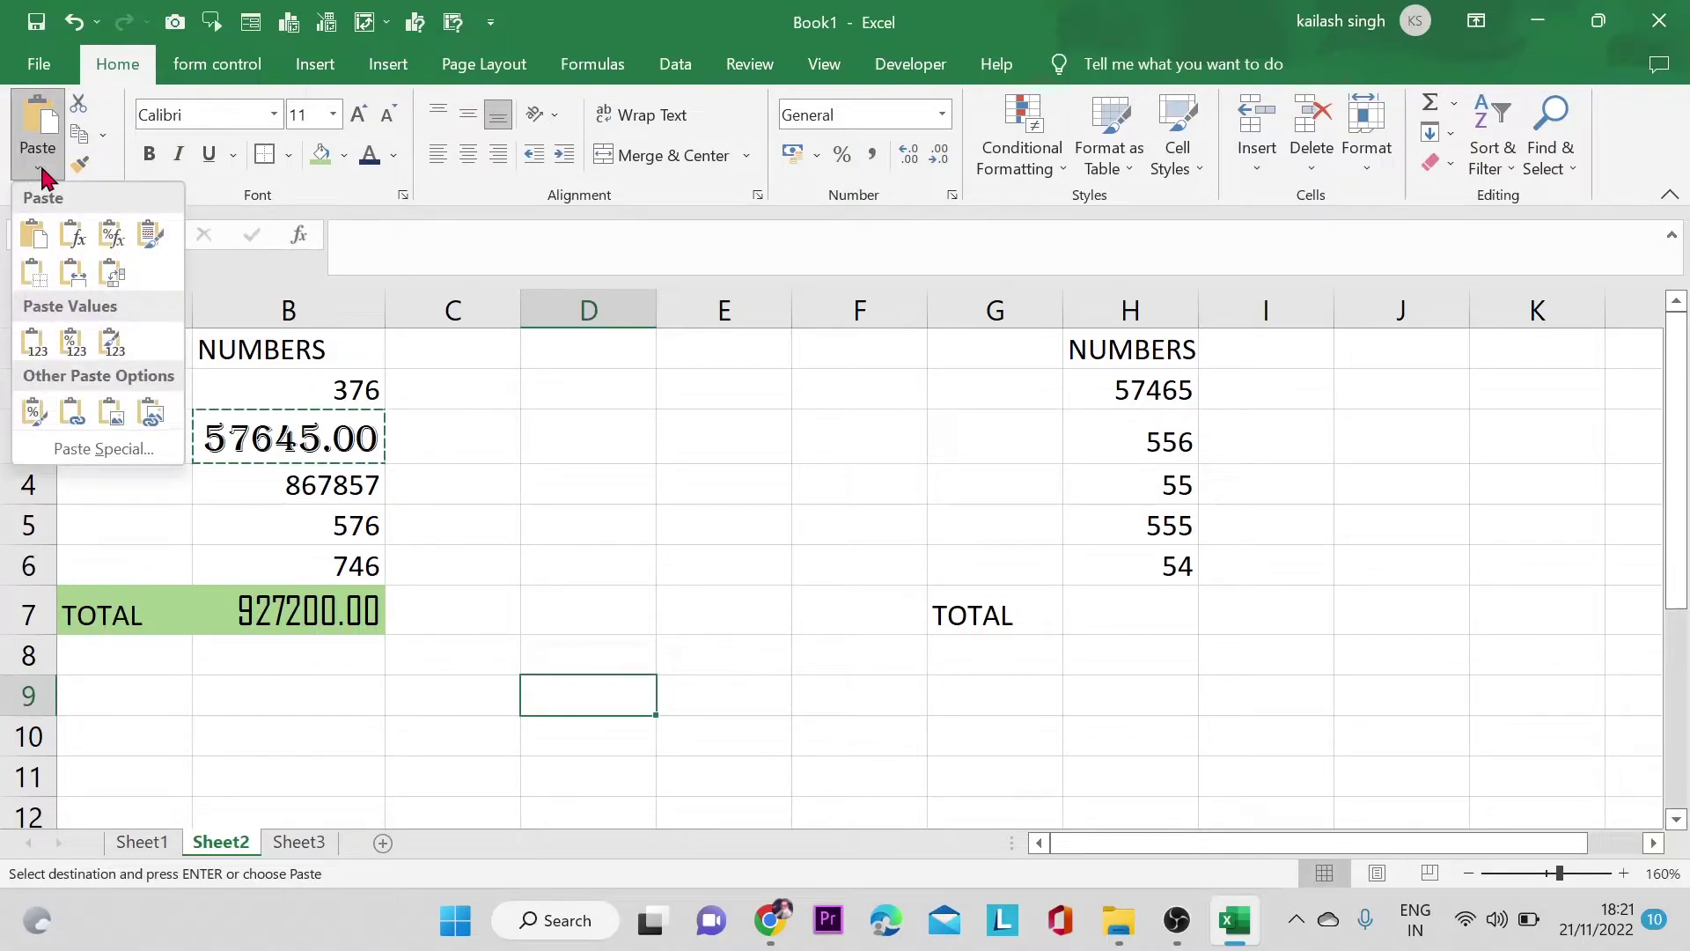
click(36, 353)
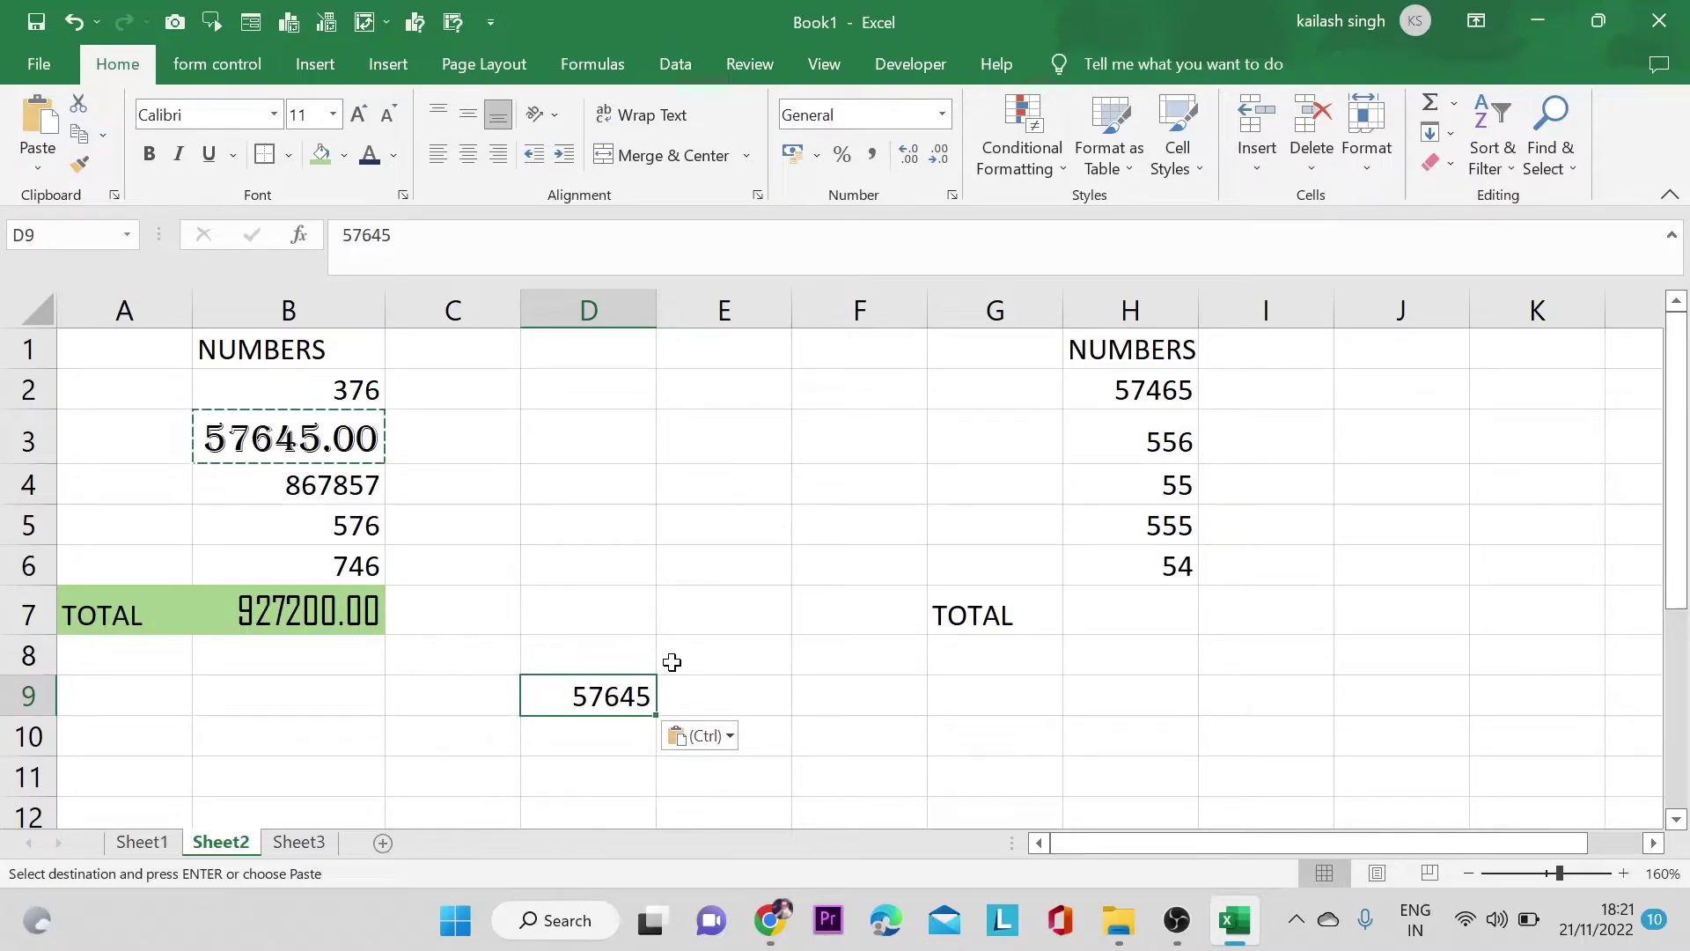
- Paste B3 into D10 as values with number formatting, showing 57645.00
click(604, 648)
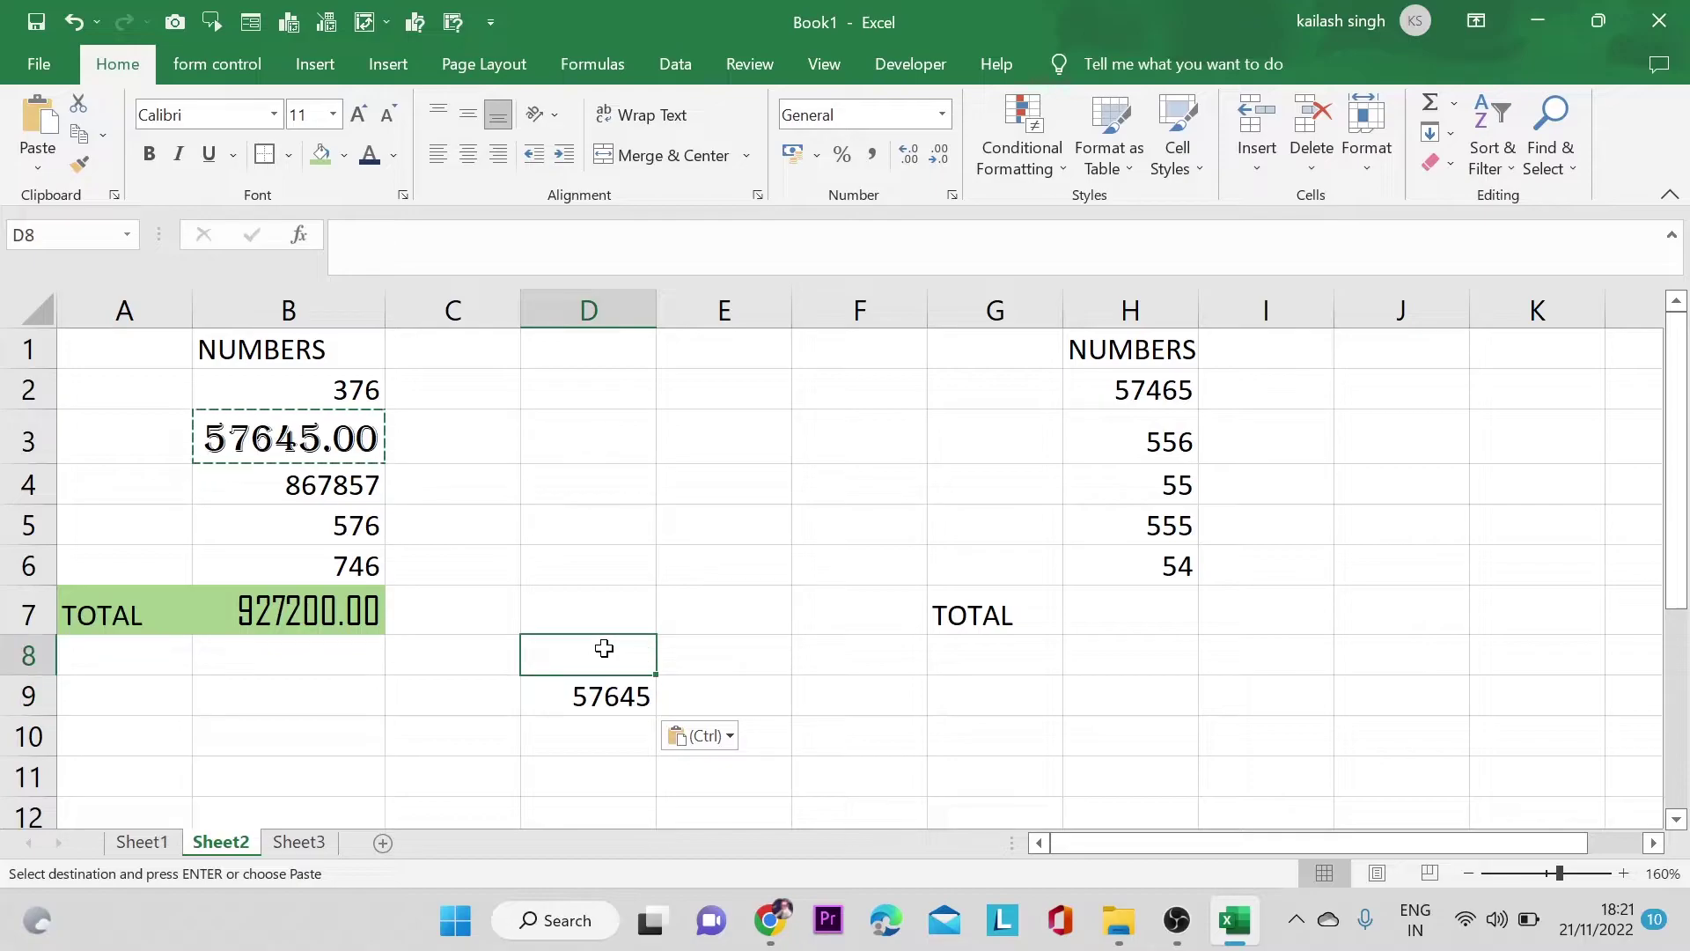
click(608, 733)
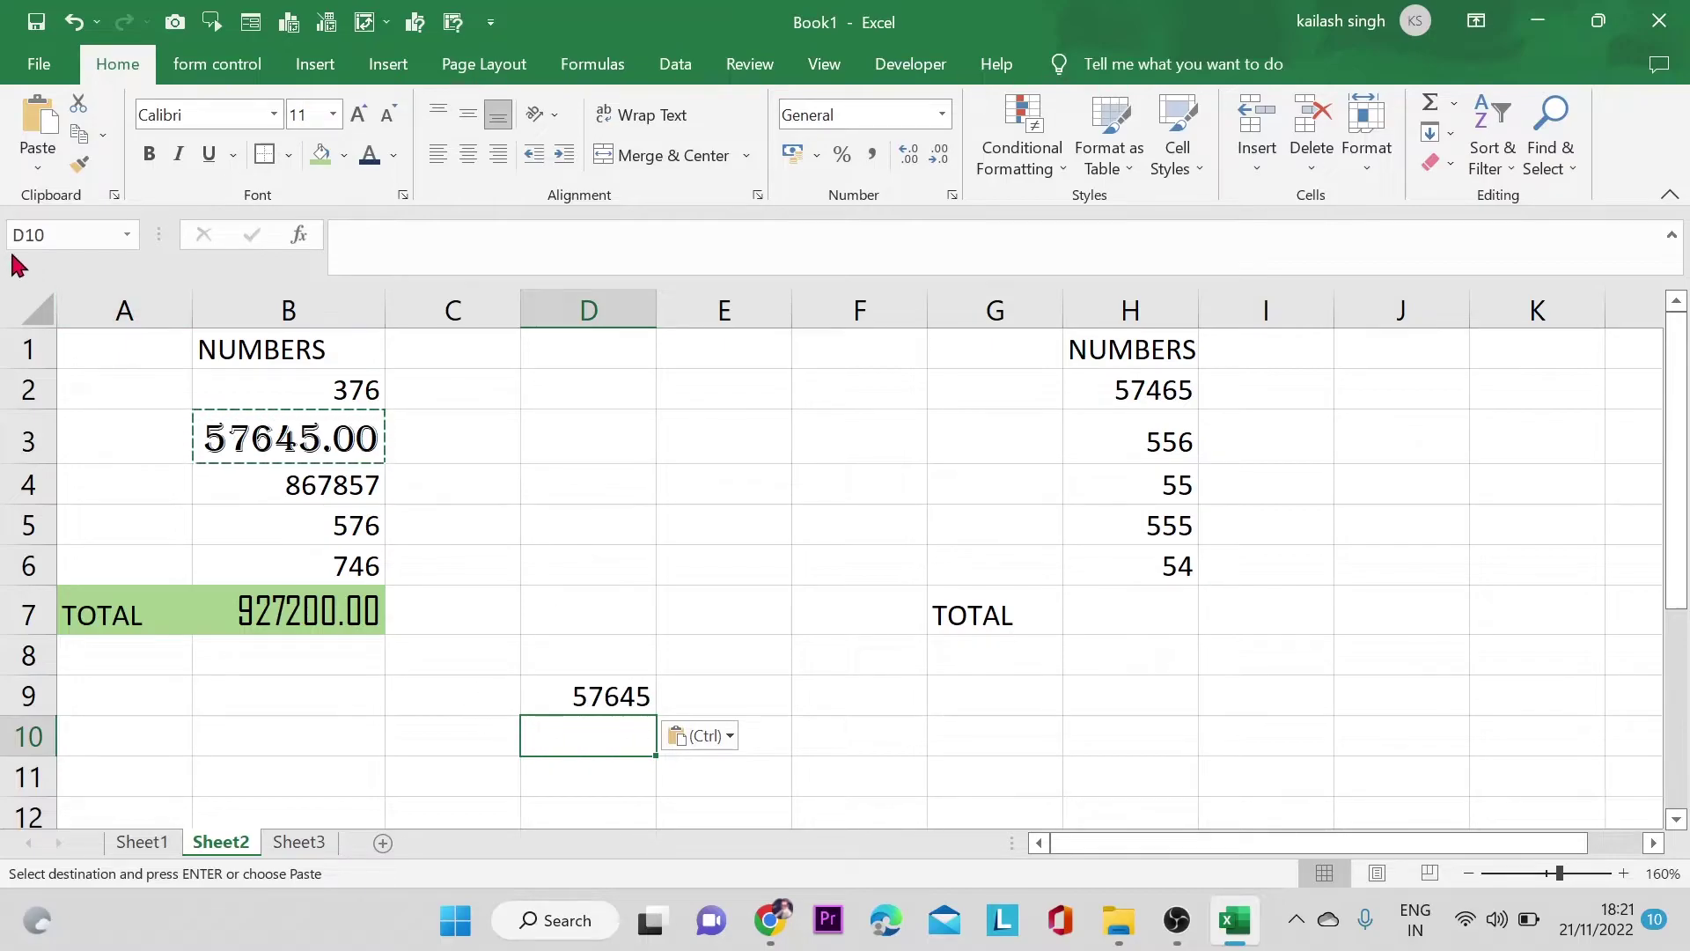
click(37, 163)
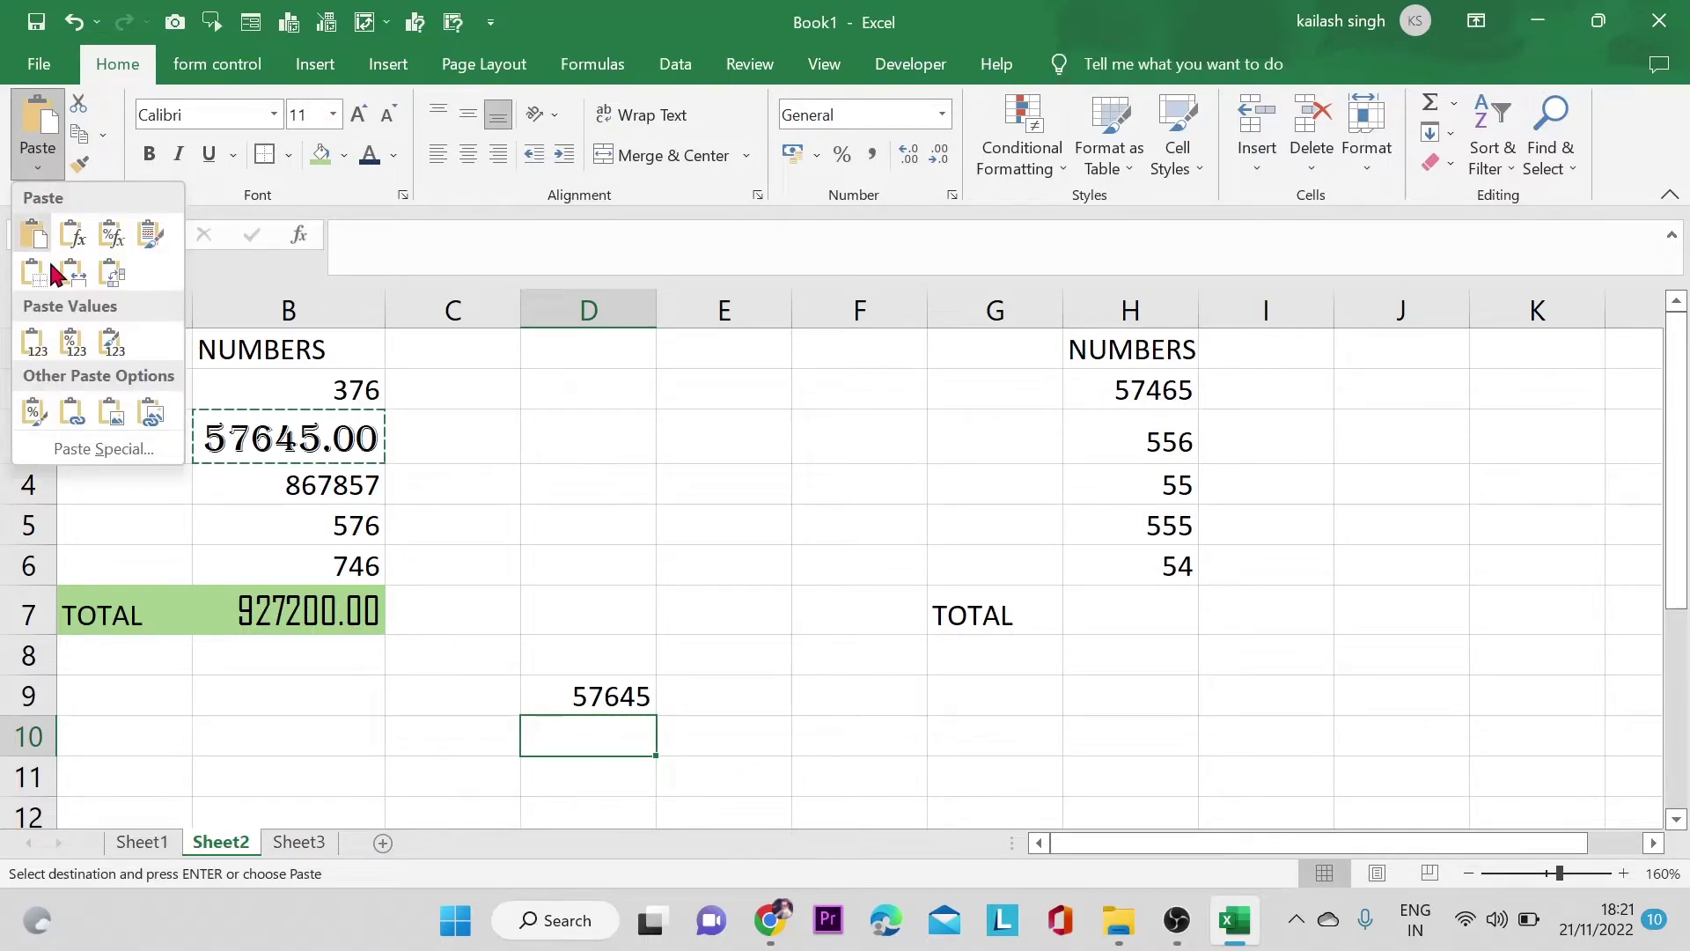
click(78, 350)
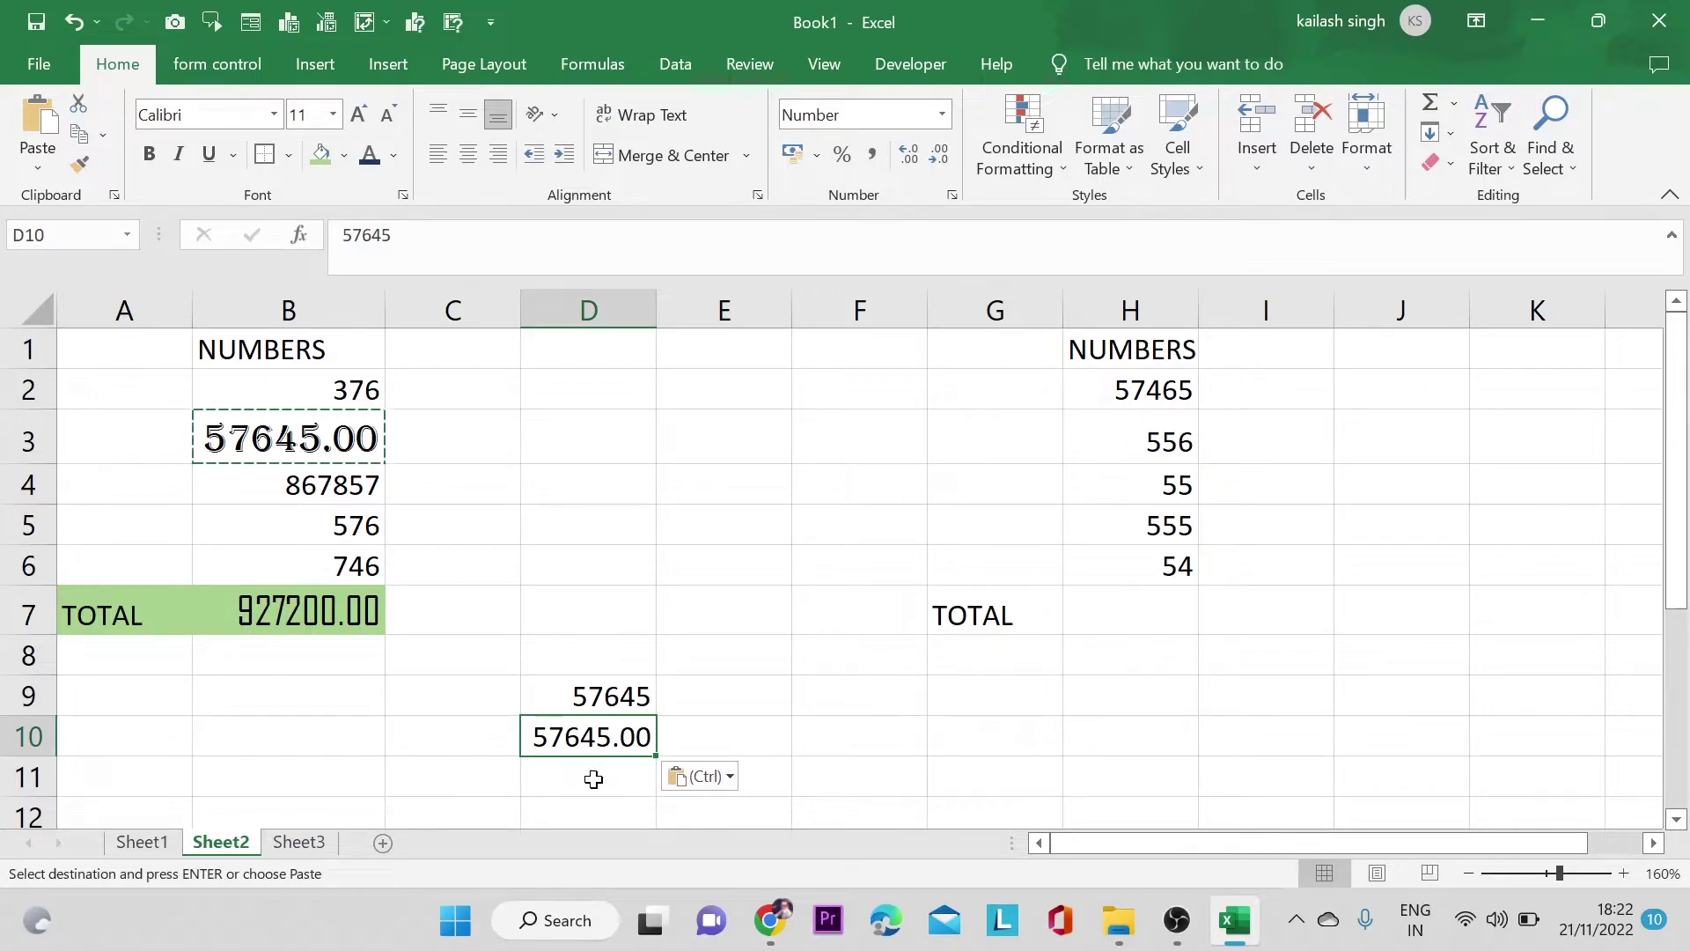
- Paste B3 with all formatting into D11 and AutoFit column D to show 57645.00
click(595, 780)
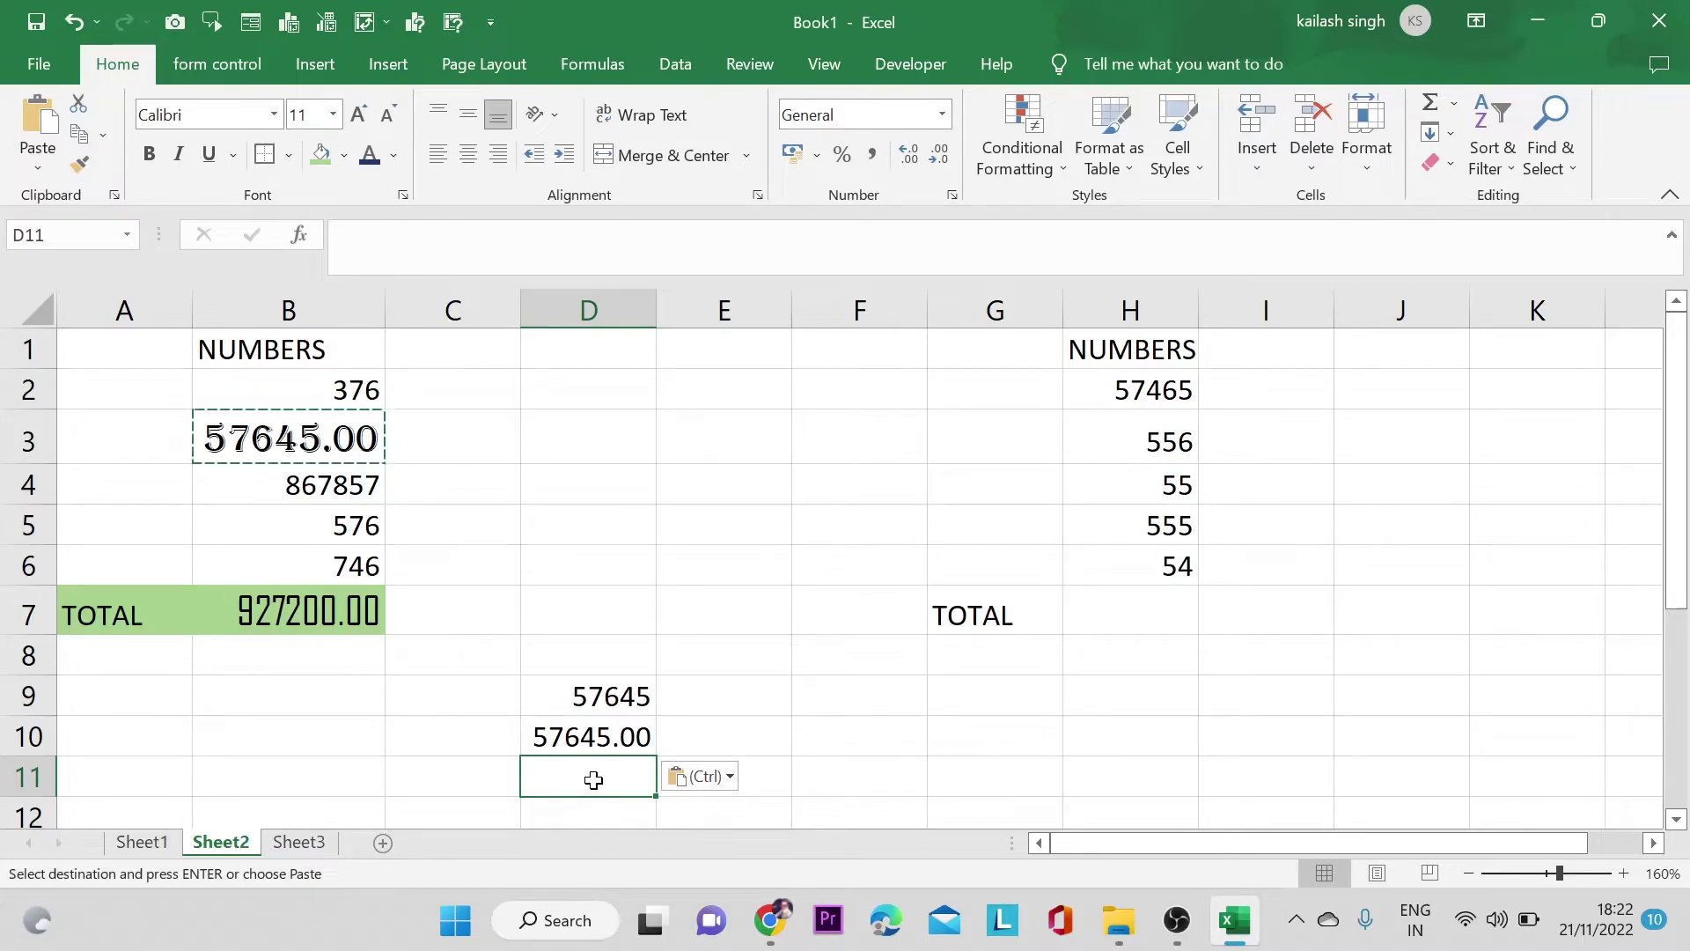
text(57645)
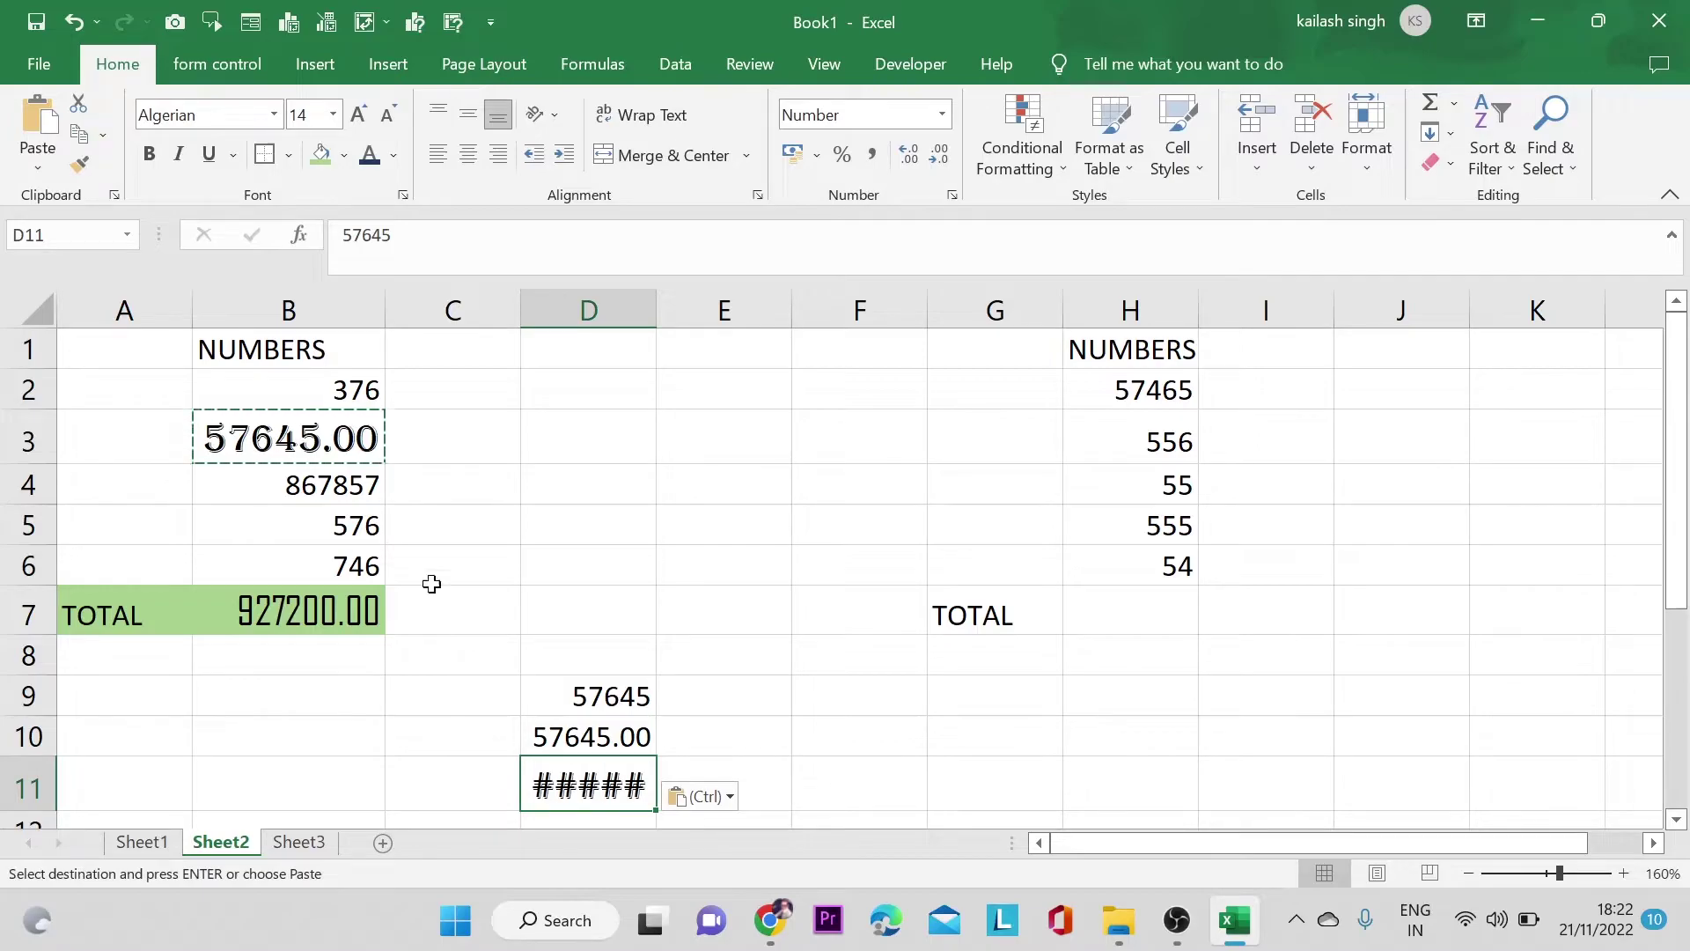
double_click(657, 294)
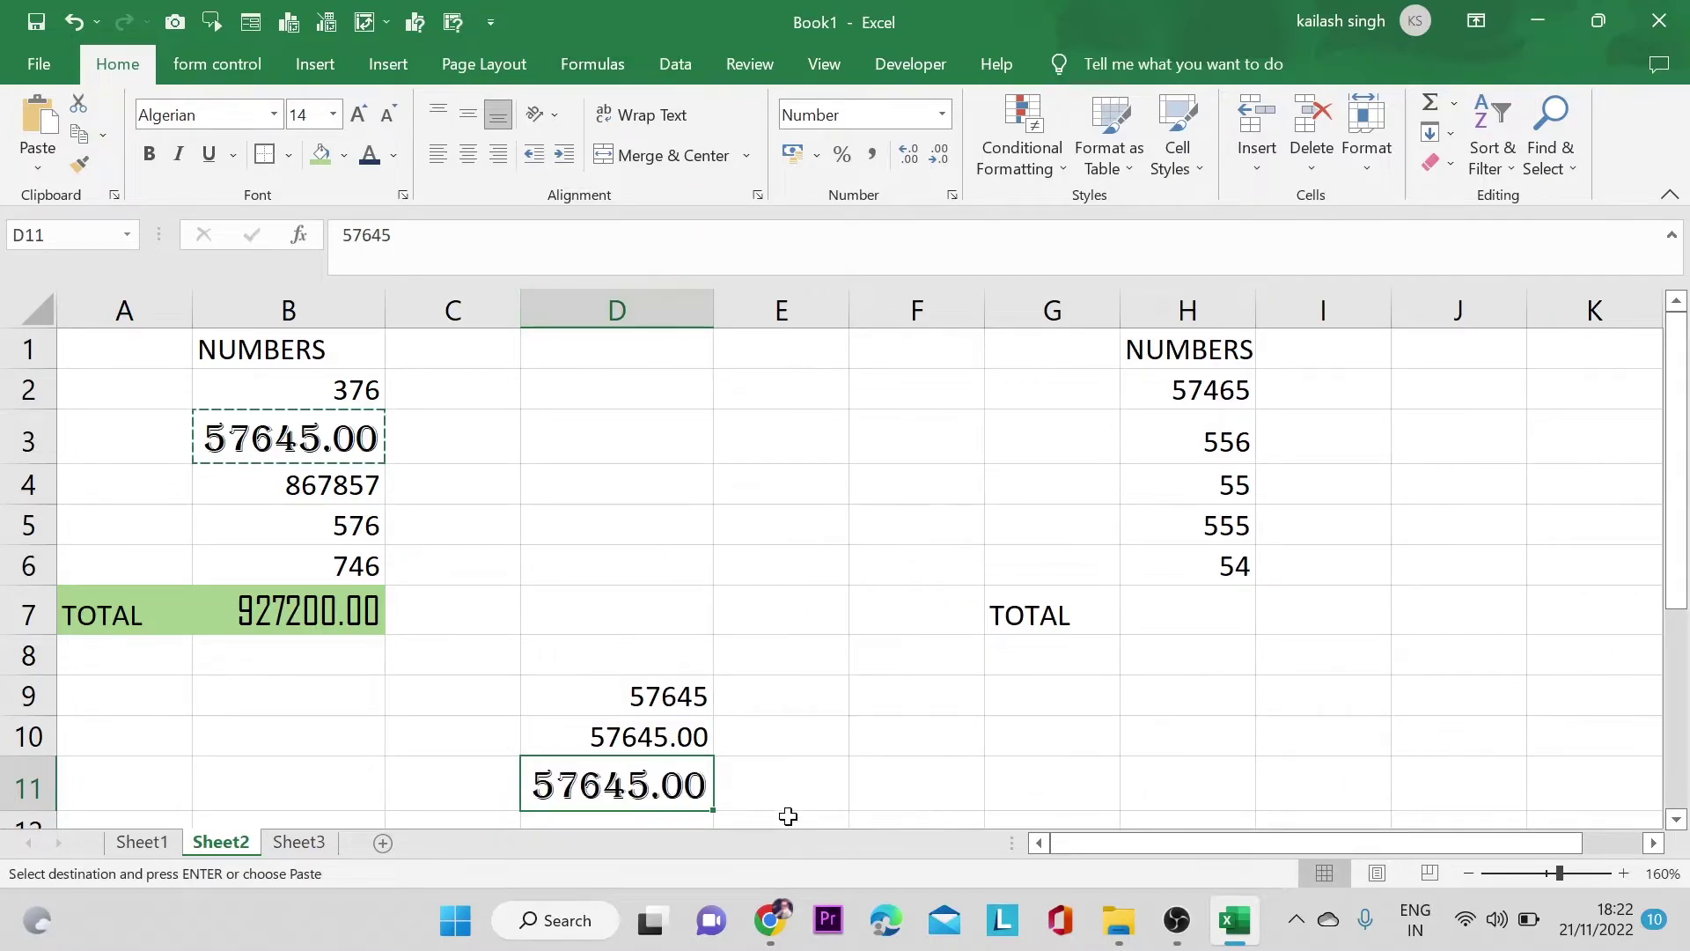
scroll(633, 792, down, 2)
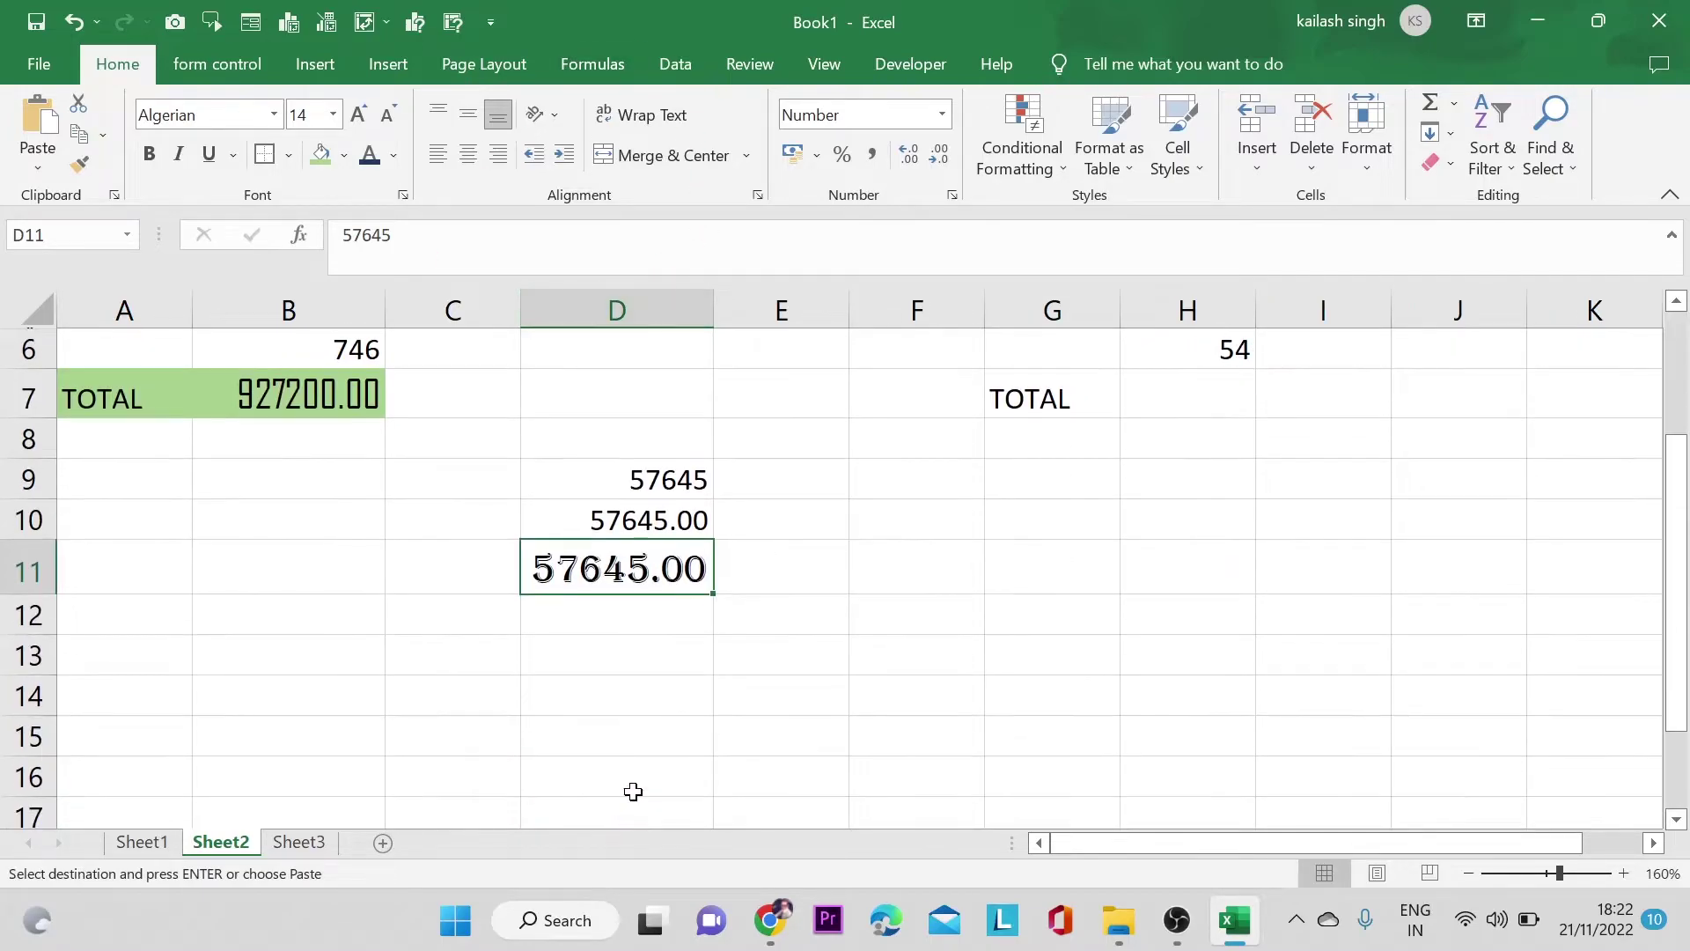
click(634, 614)
- Paste B3 into D12 as values with source formatting, keeping the Algerian font
click(48, 174)
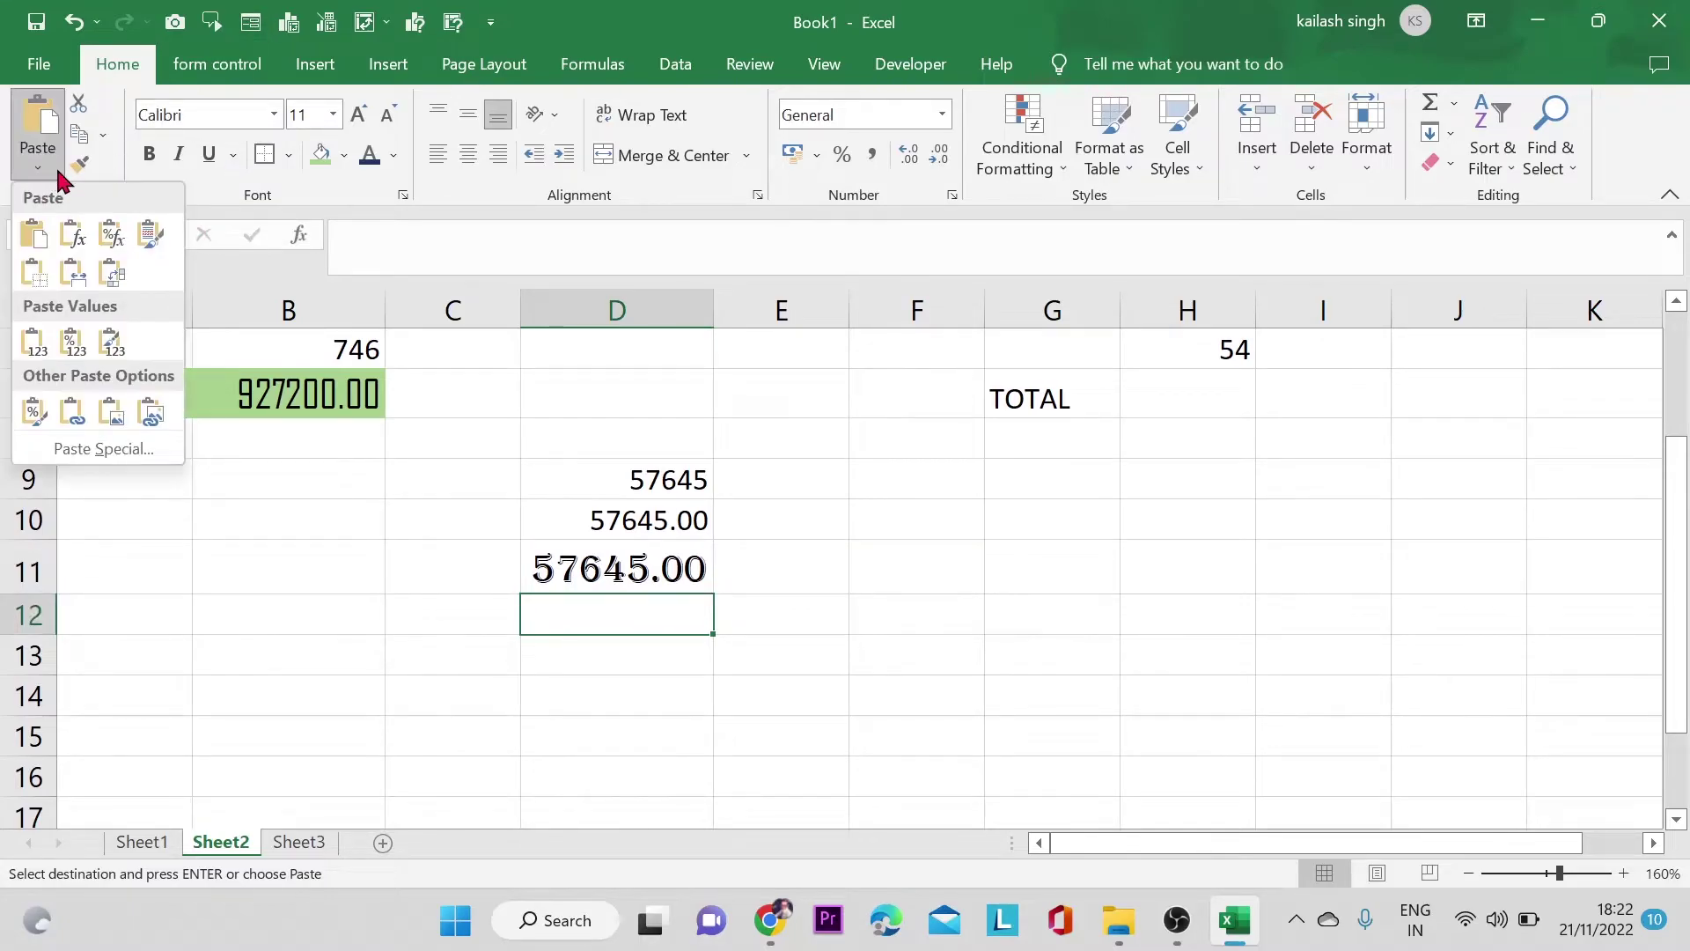
click(116, 350)
scroll(871, 661, up, 2)
scroll(875, 660, down, 3)
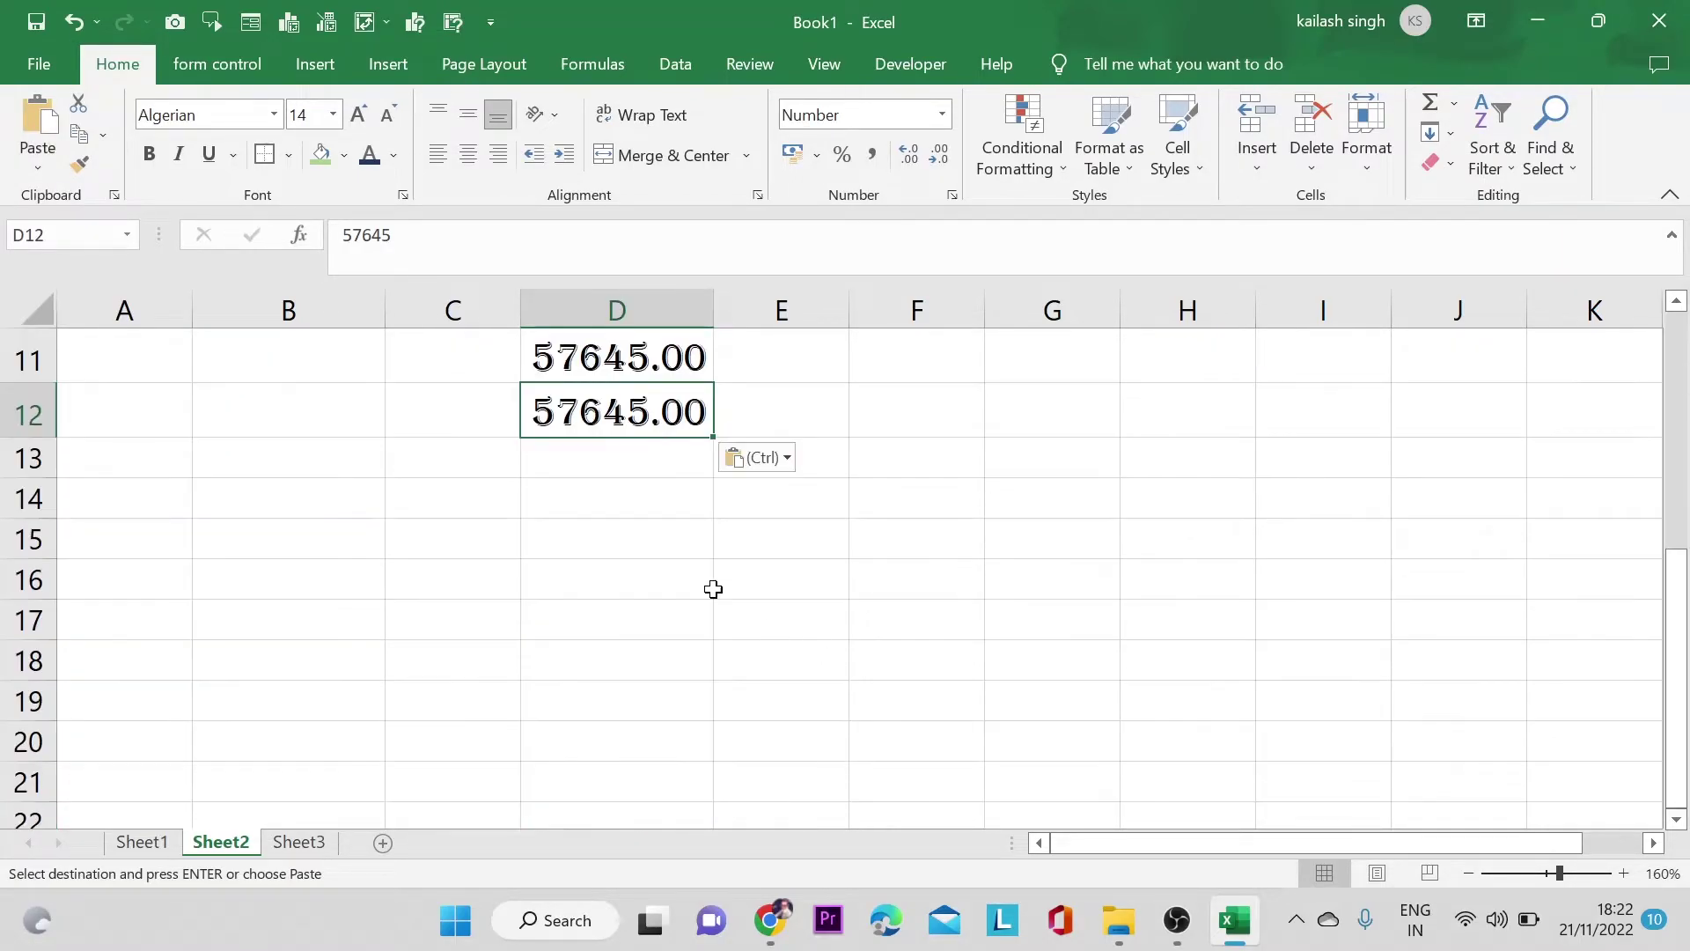
scroll(715, 572, up, 2)
scroll(727, 533, up, 2)
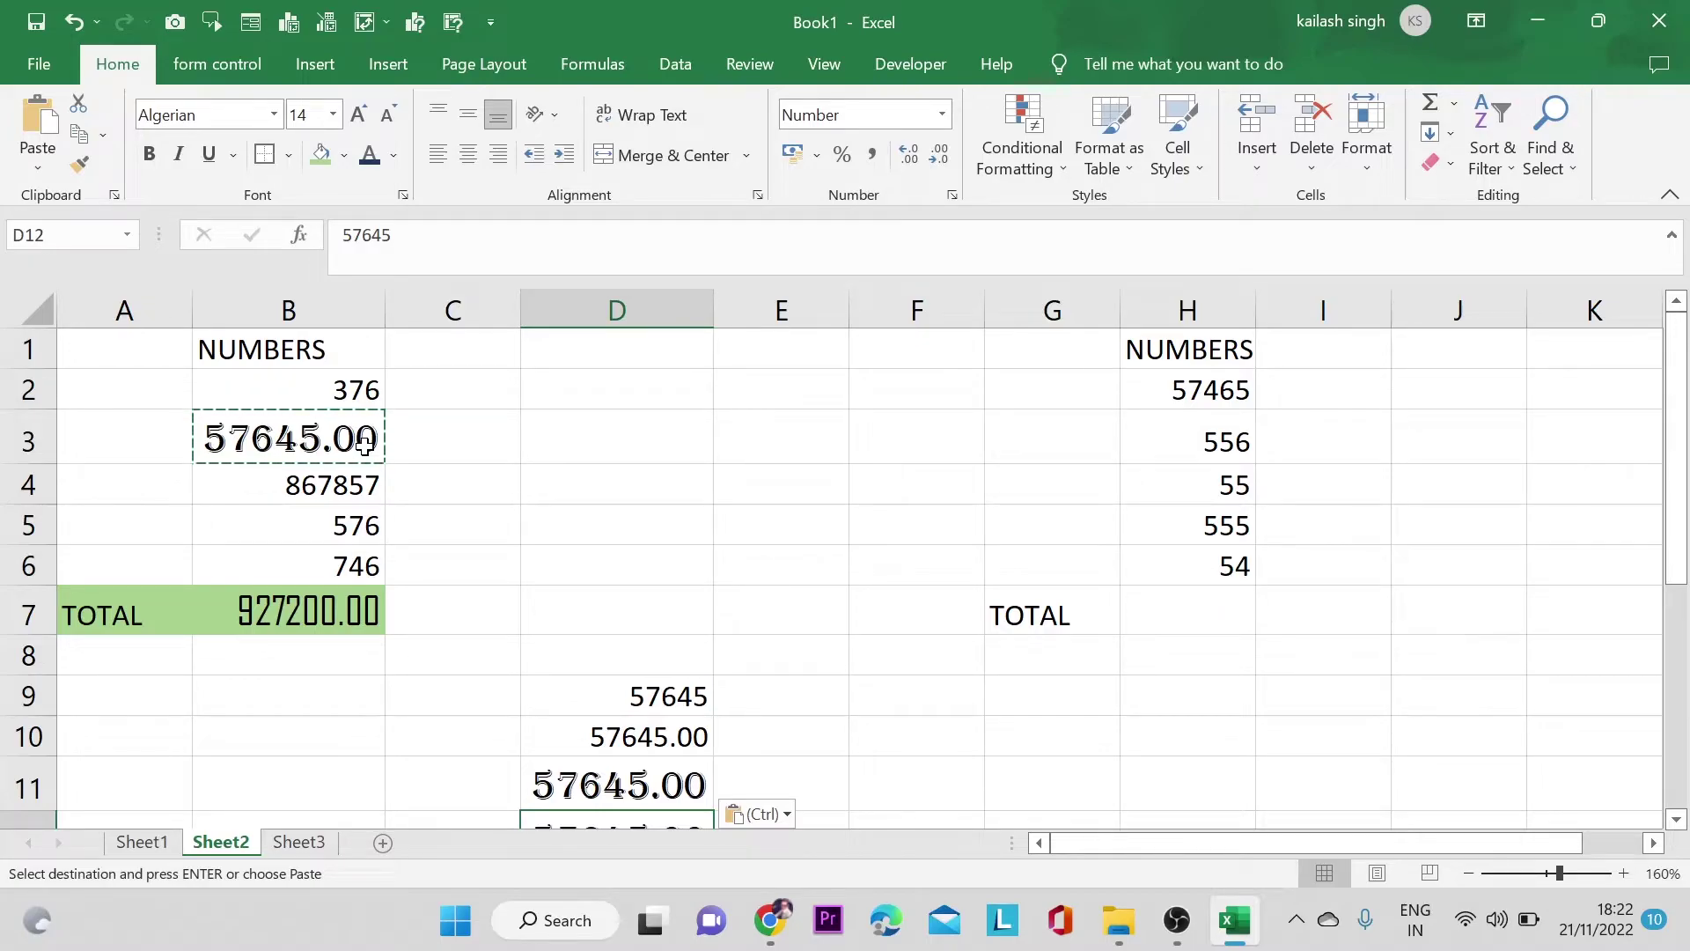
scroll(743, 709, down, 2)
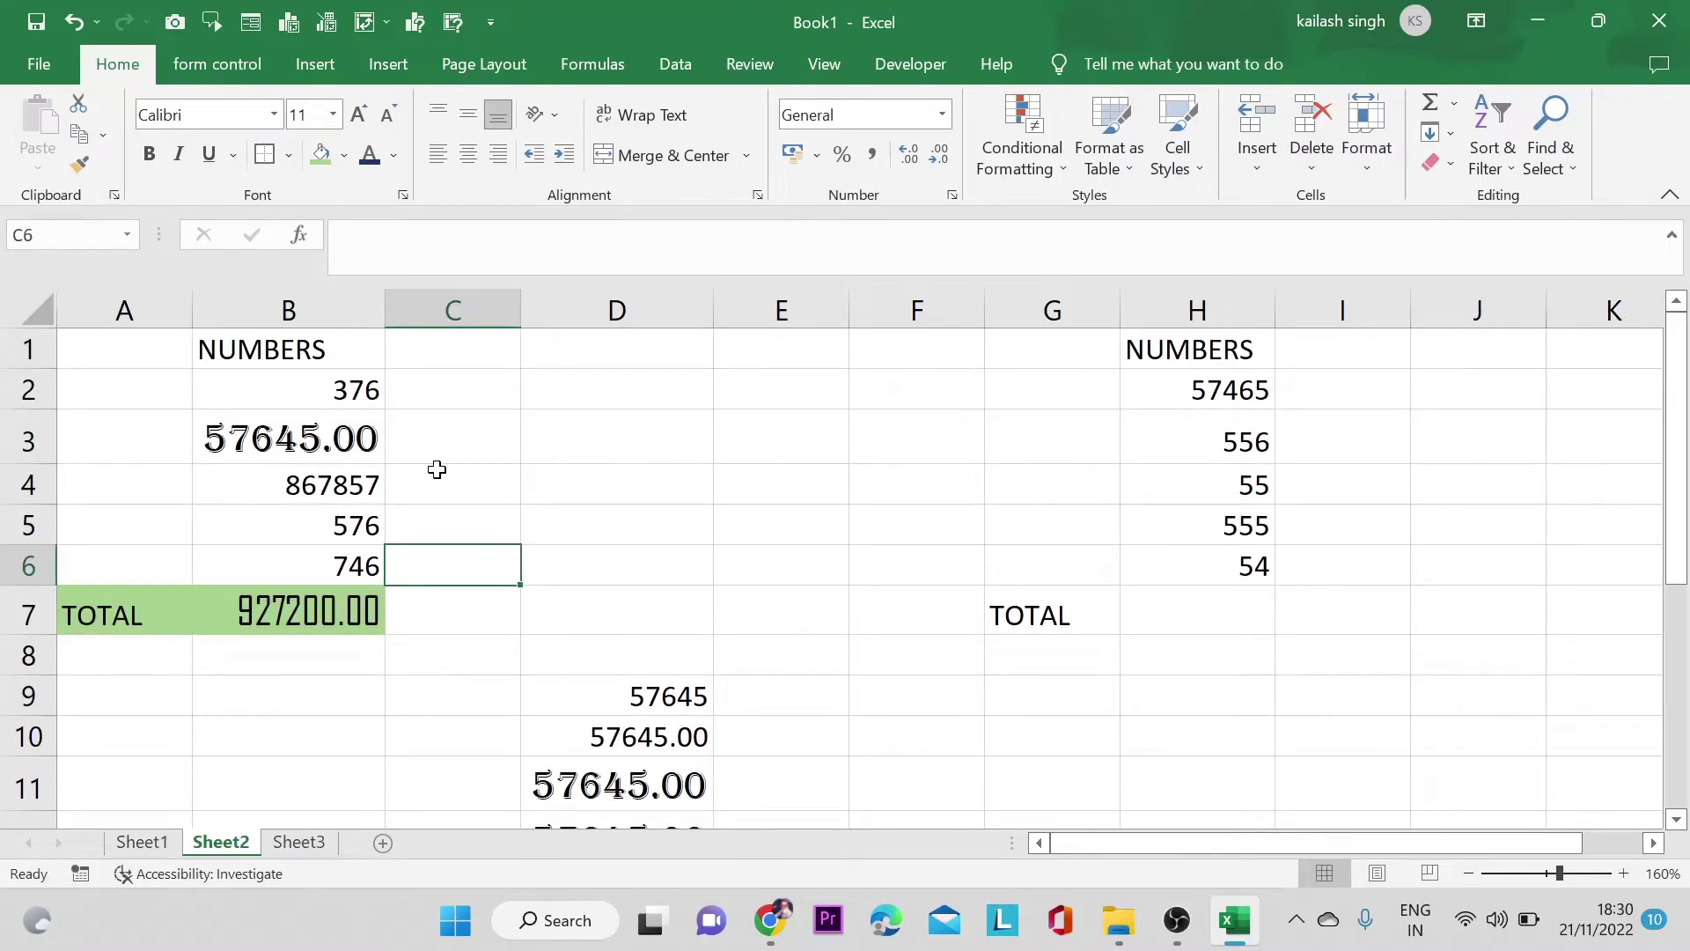
- Copy the B7 total =SUM(B2:B6) of 927200.00 and select H7
click(274, 614)
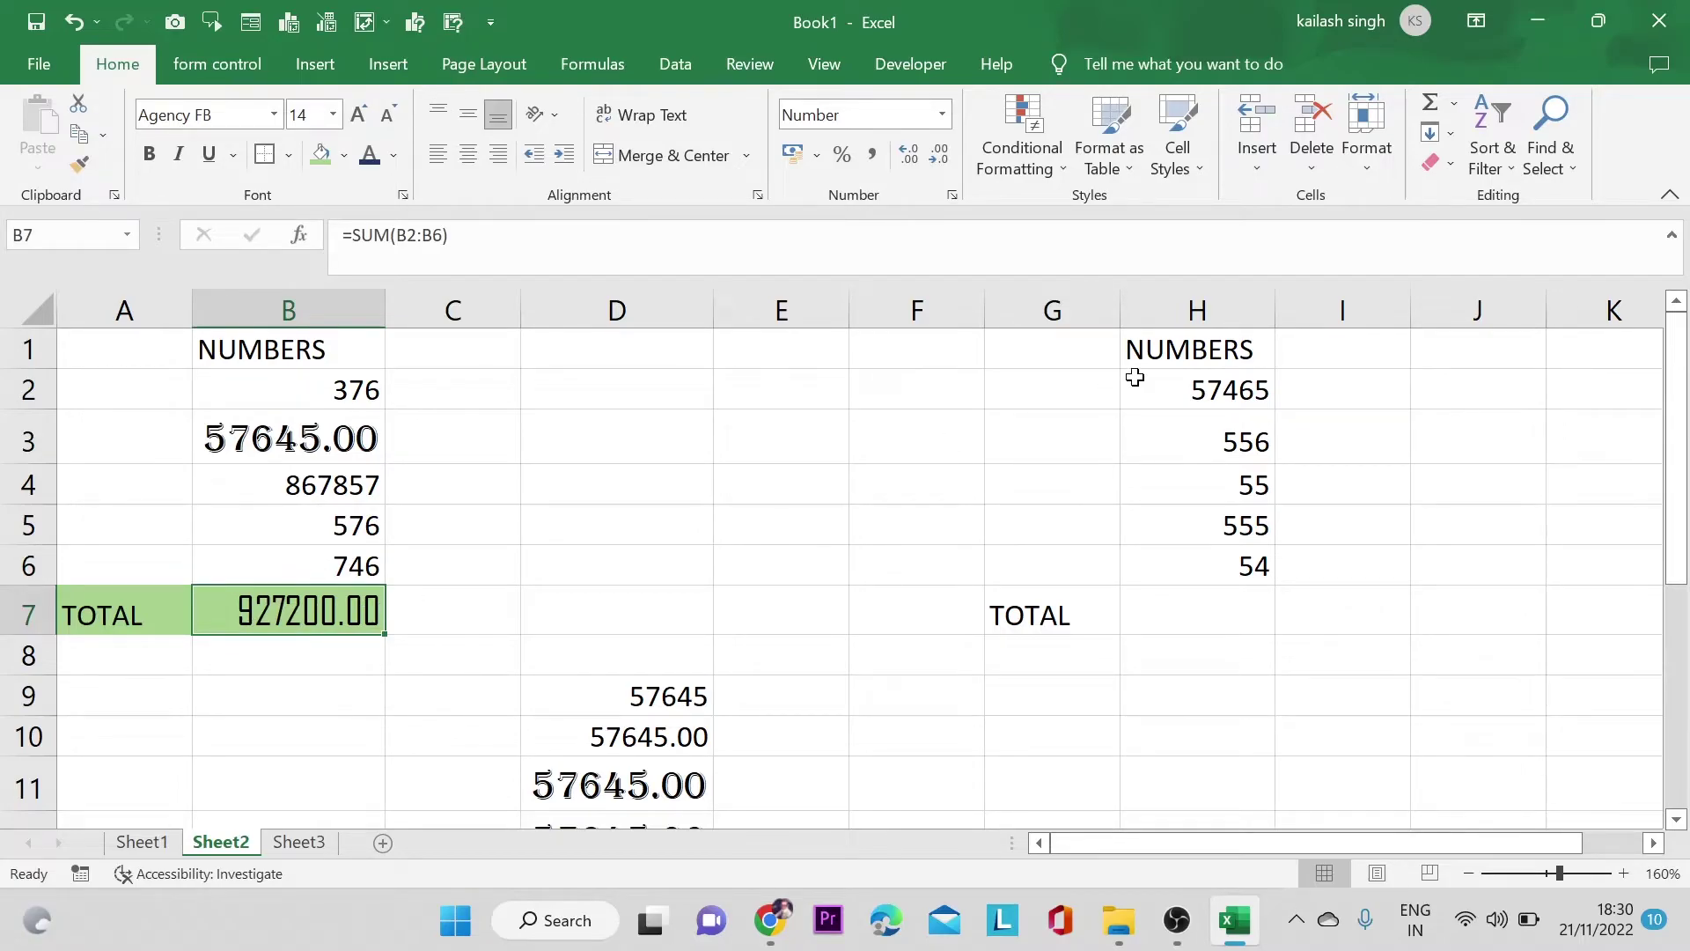
click(1169, 619)
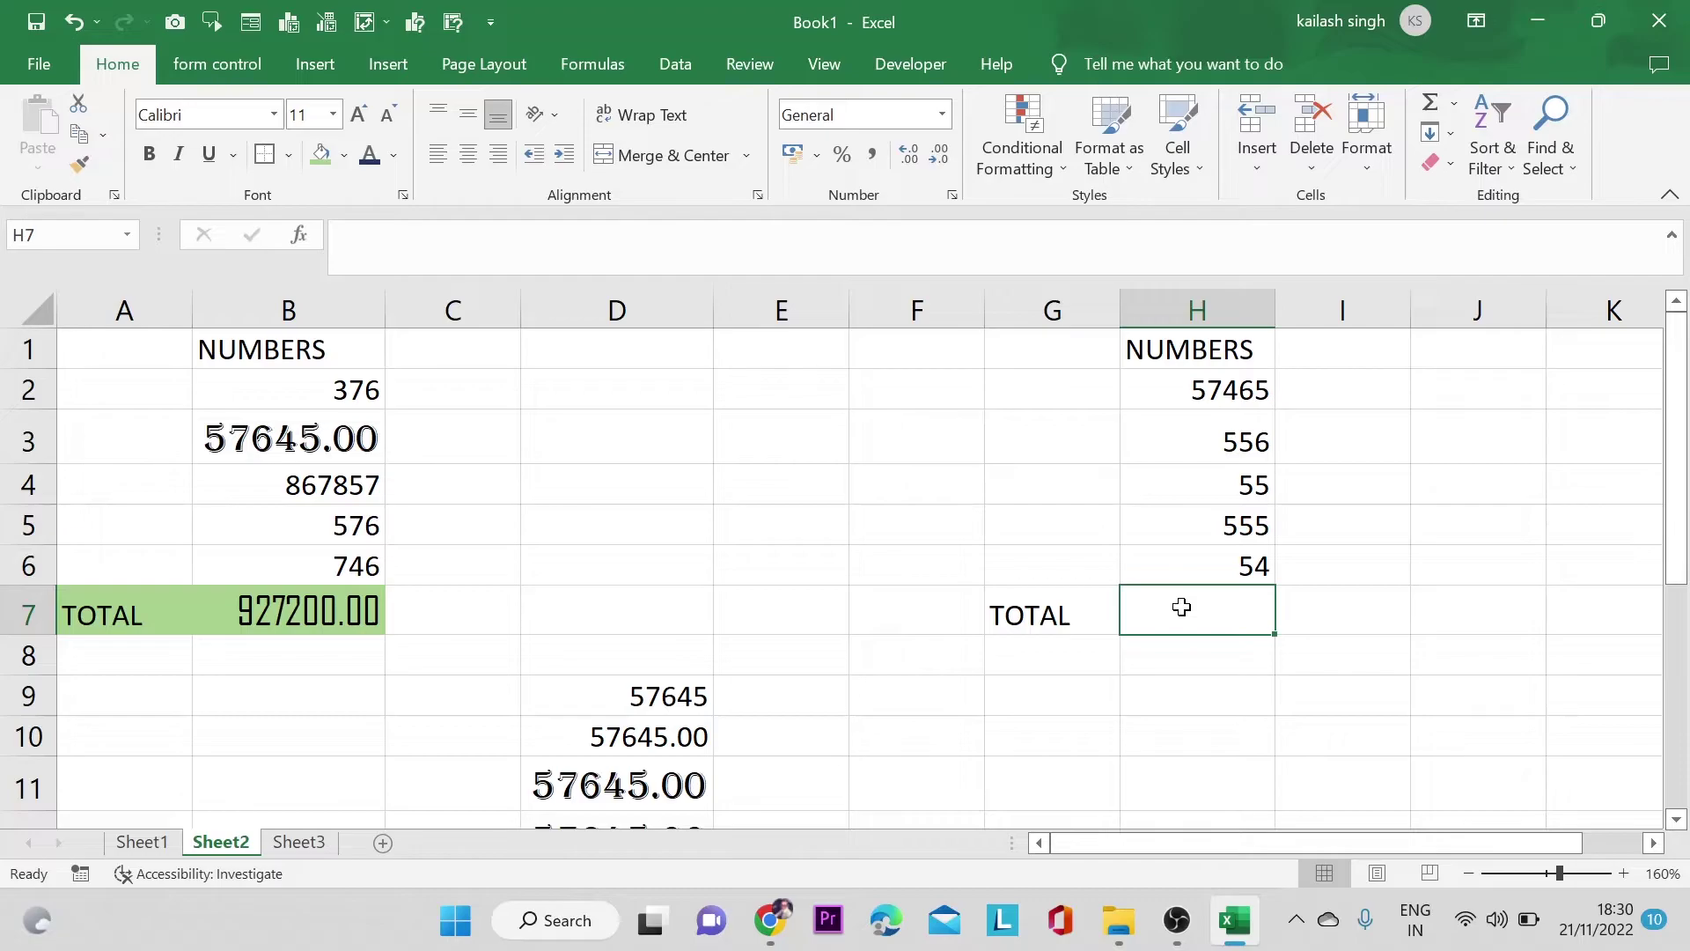
click(325, 615)
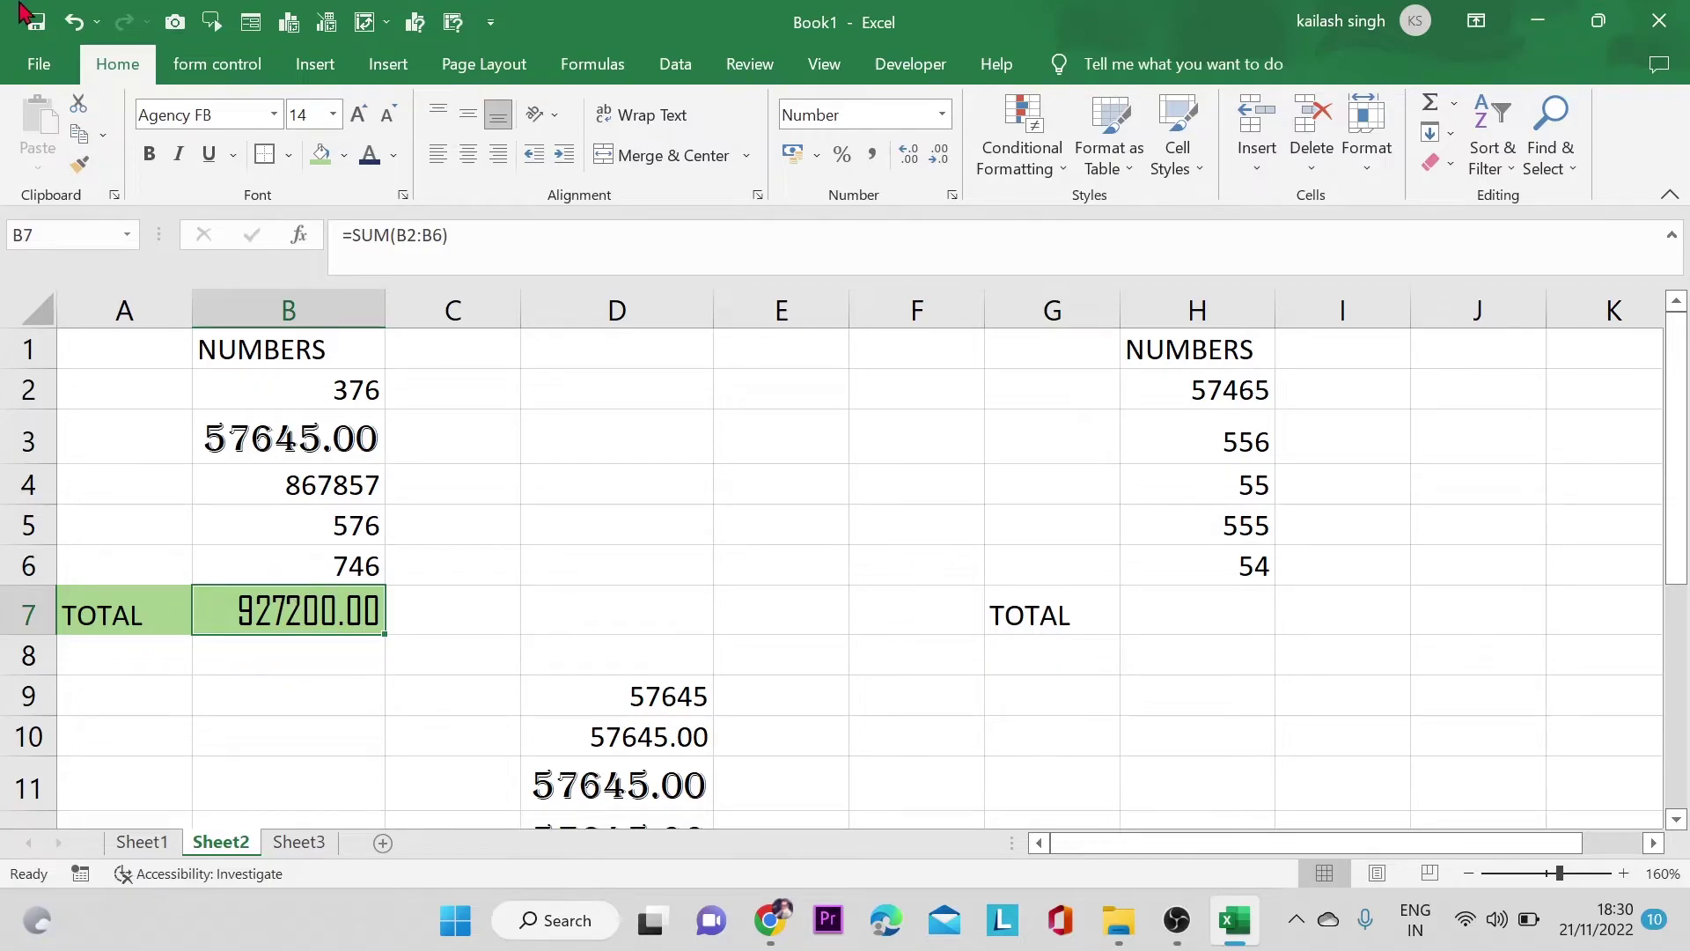
click(80, 142)
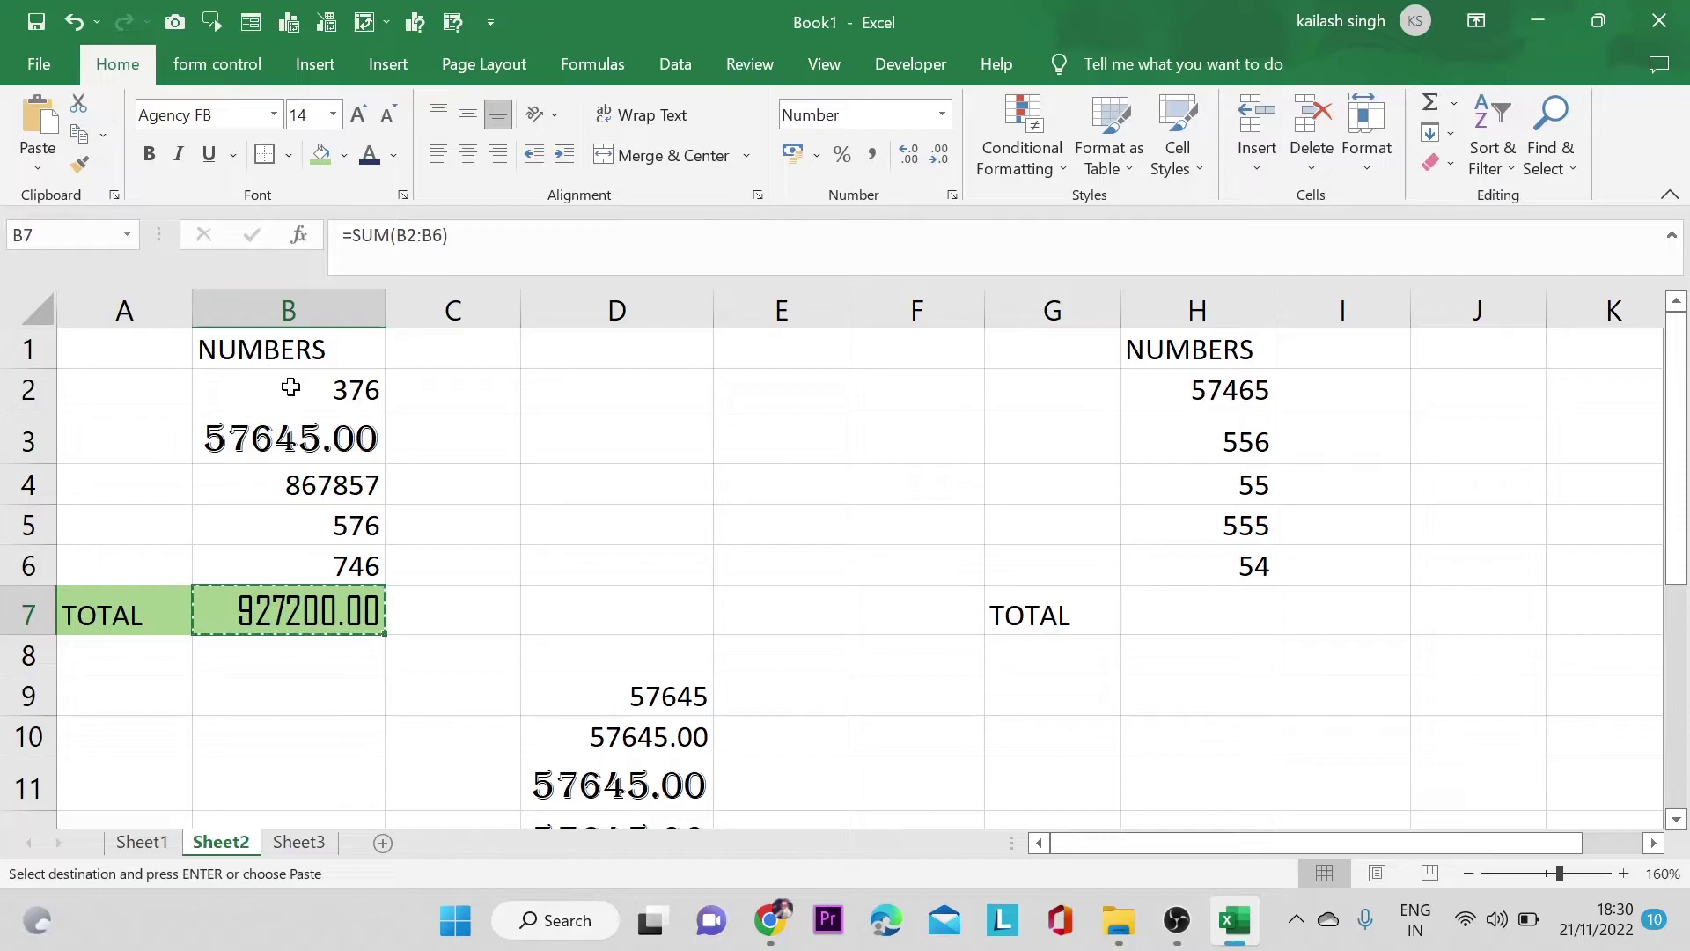
click(1184, 614)
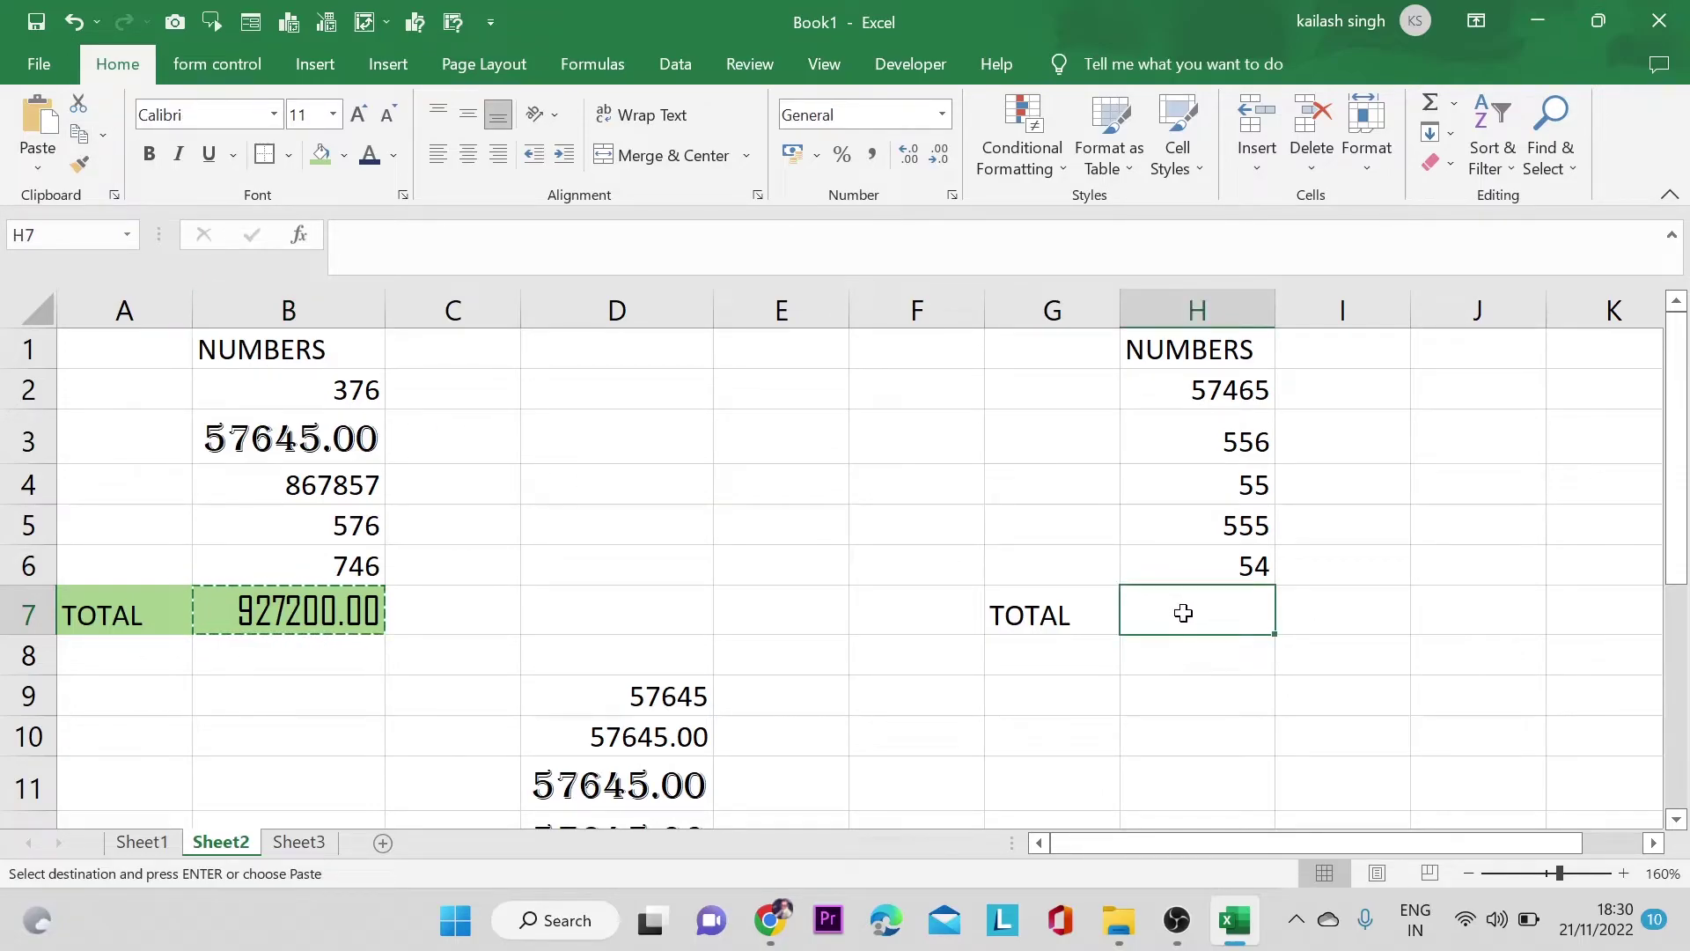
- Paste B7's formula into H7 as formulas, then with number formatting, showing 58685.00
click(44, 170)
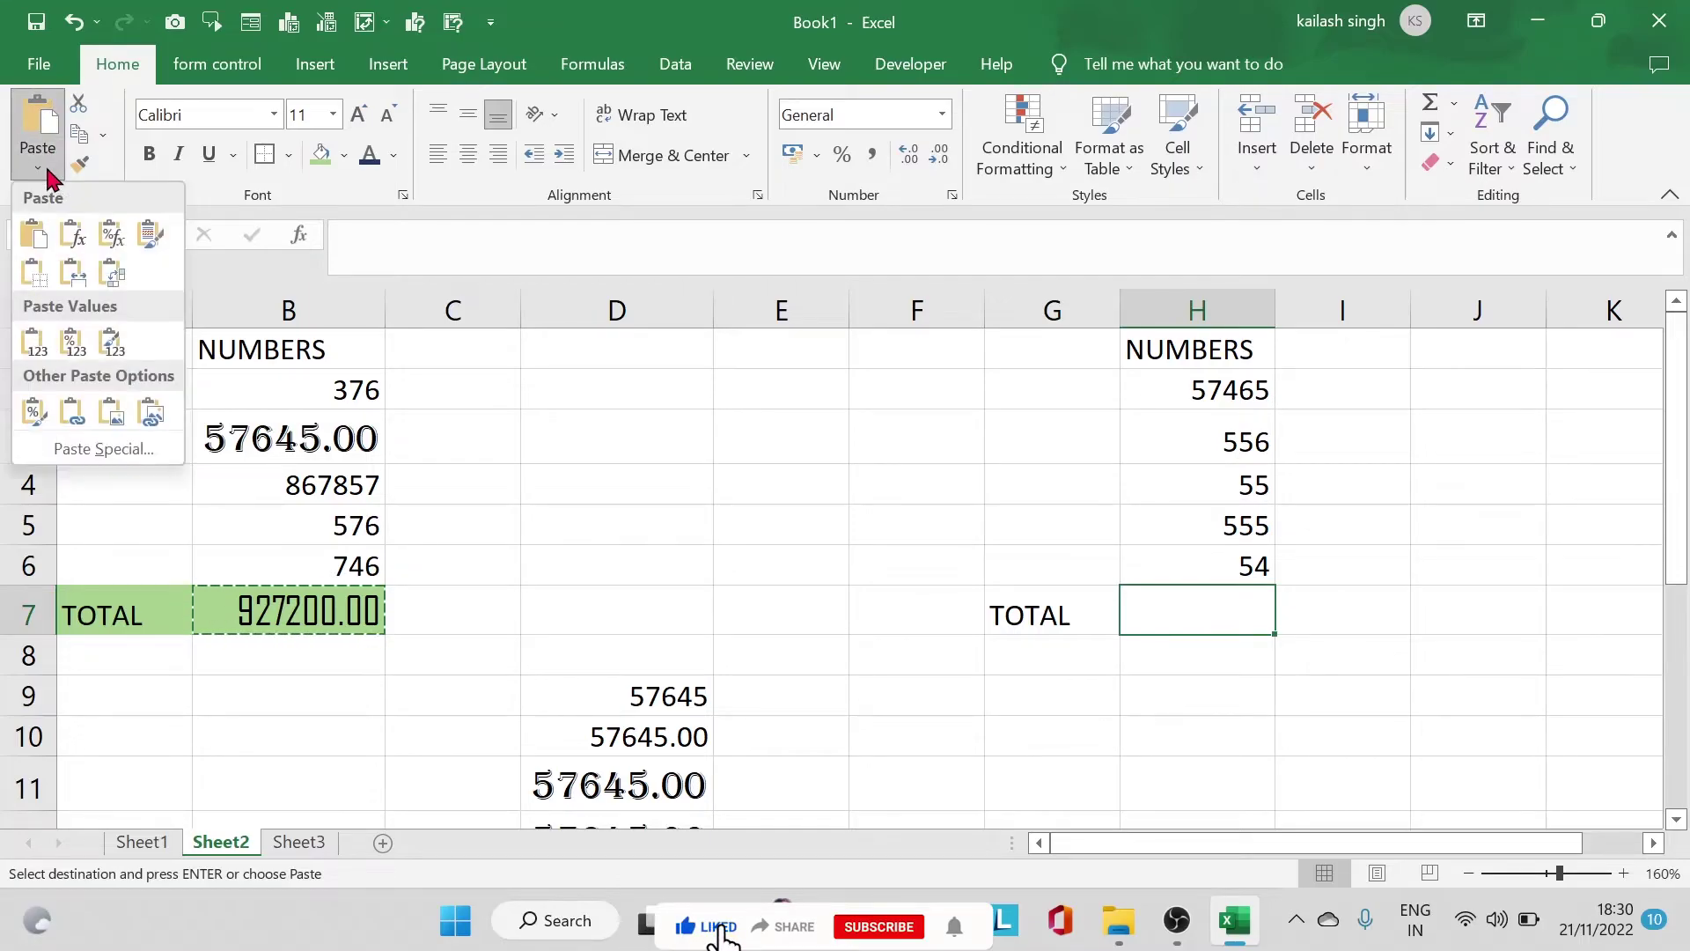
click(74, 238)
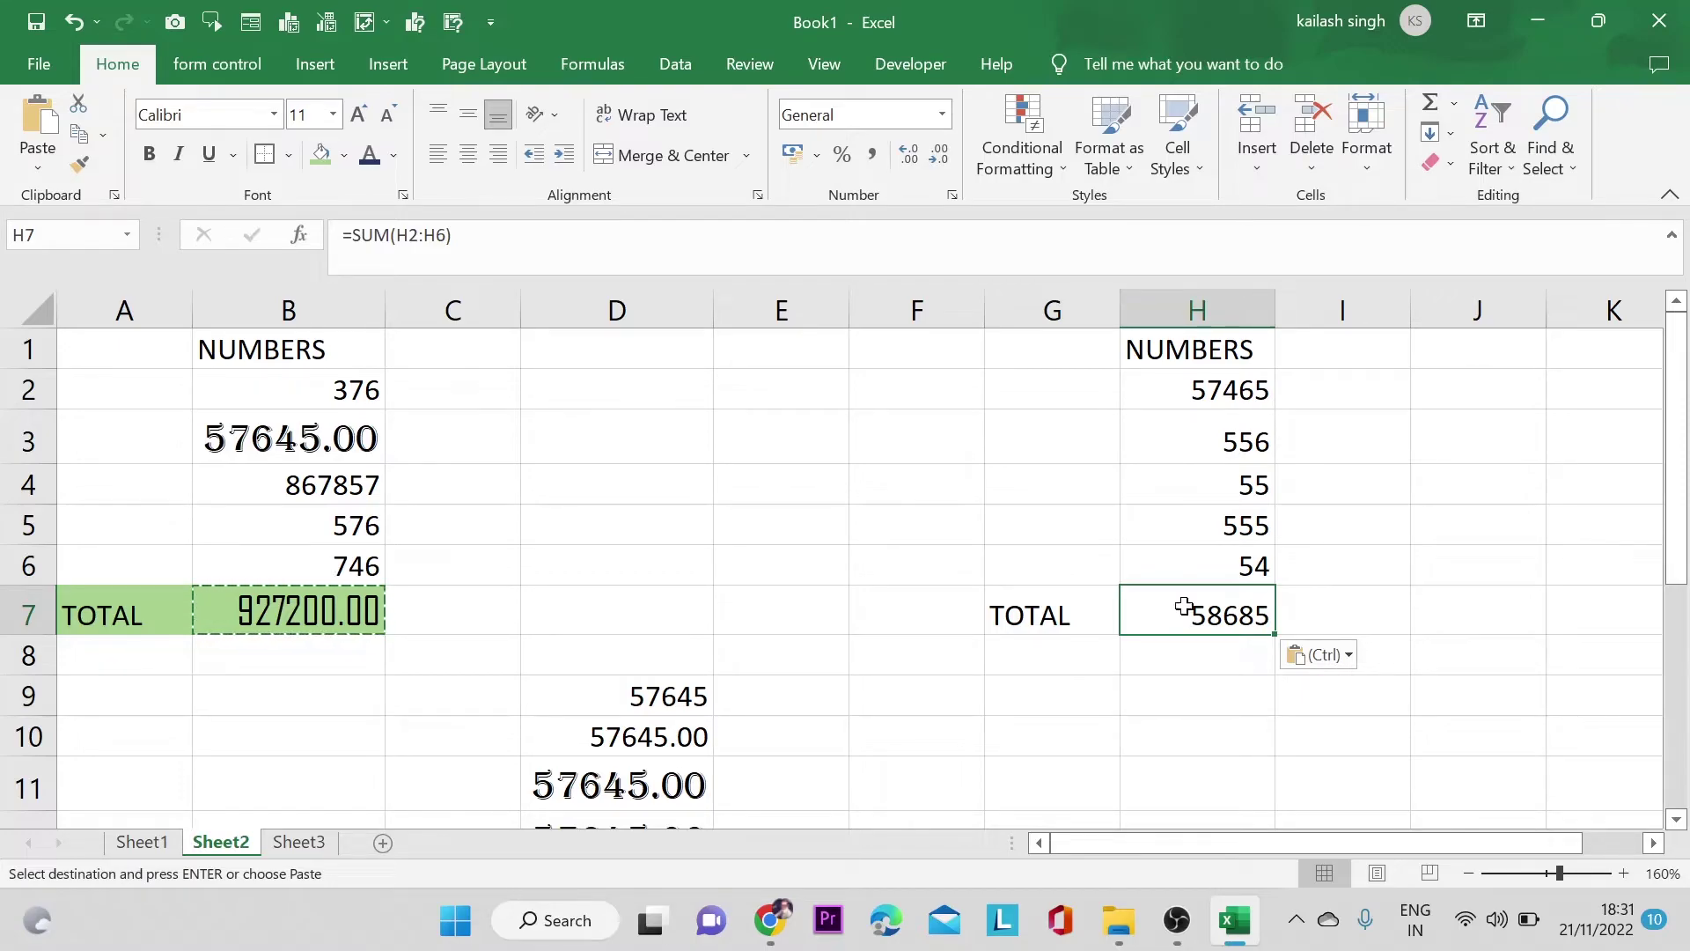
click(44, 167)
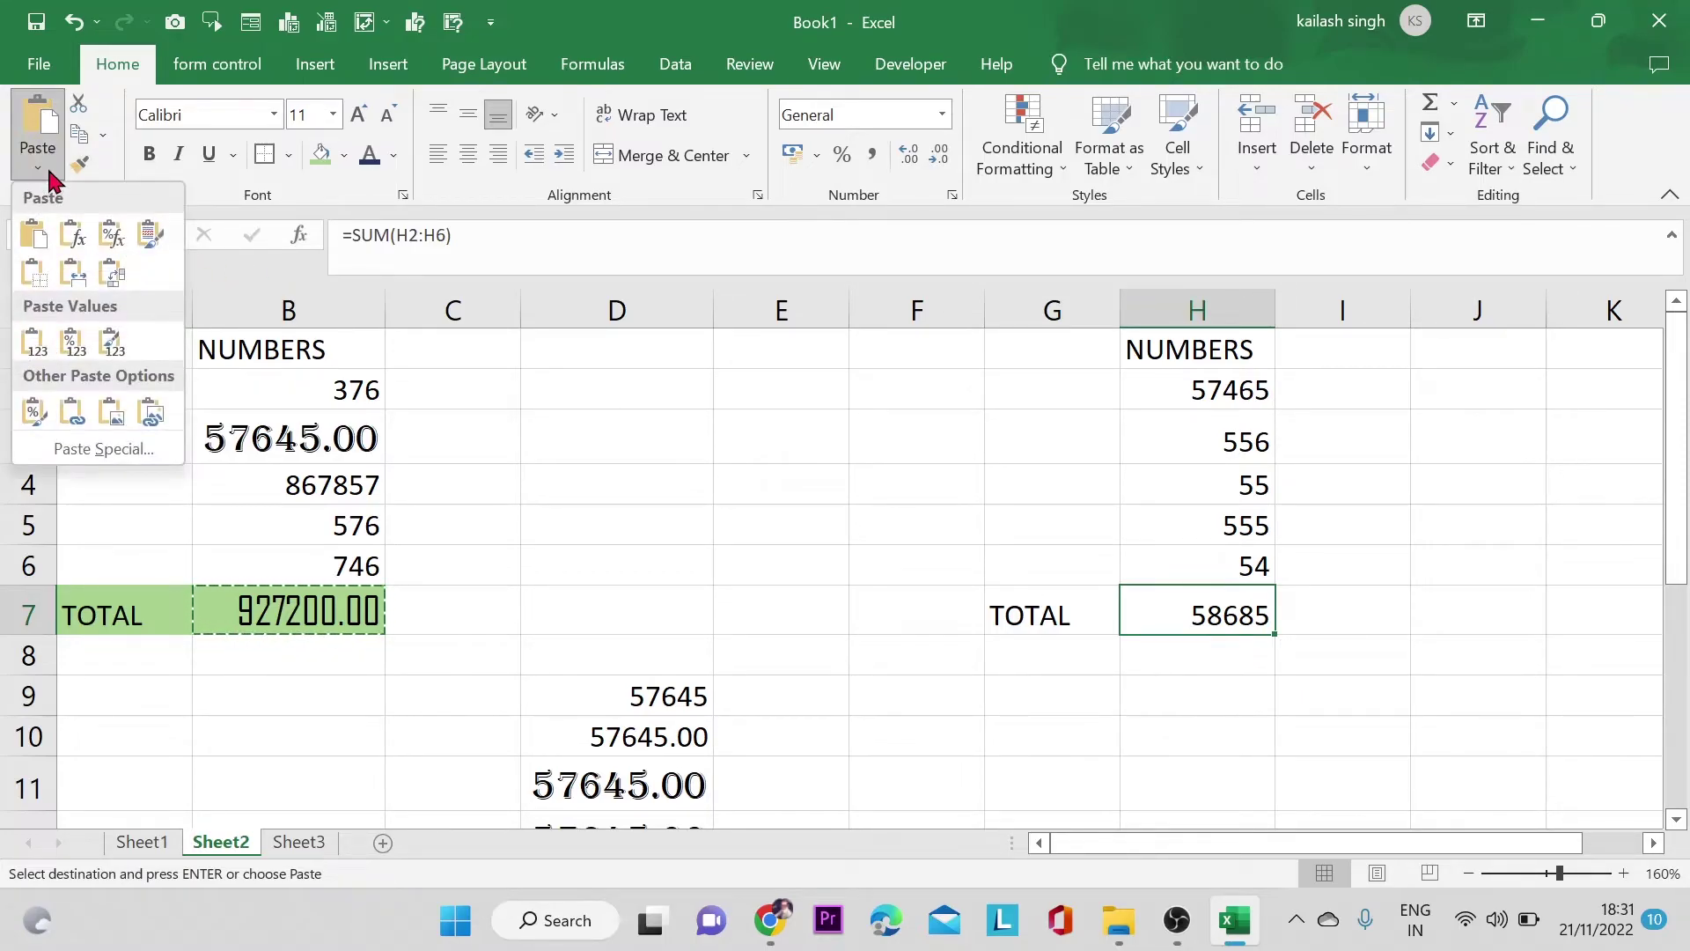
click(112, 235)
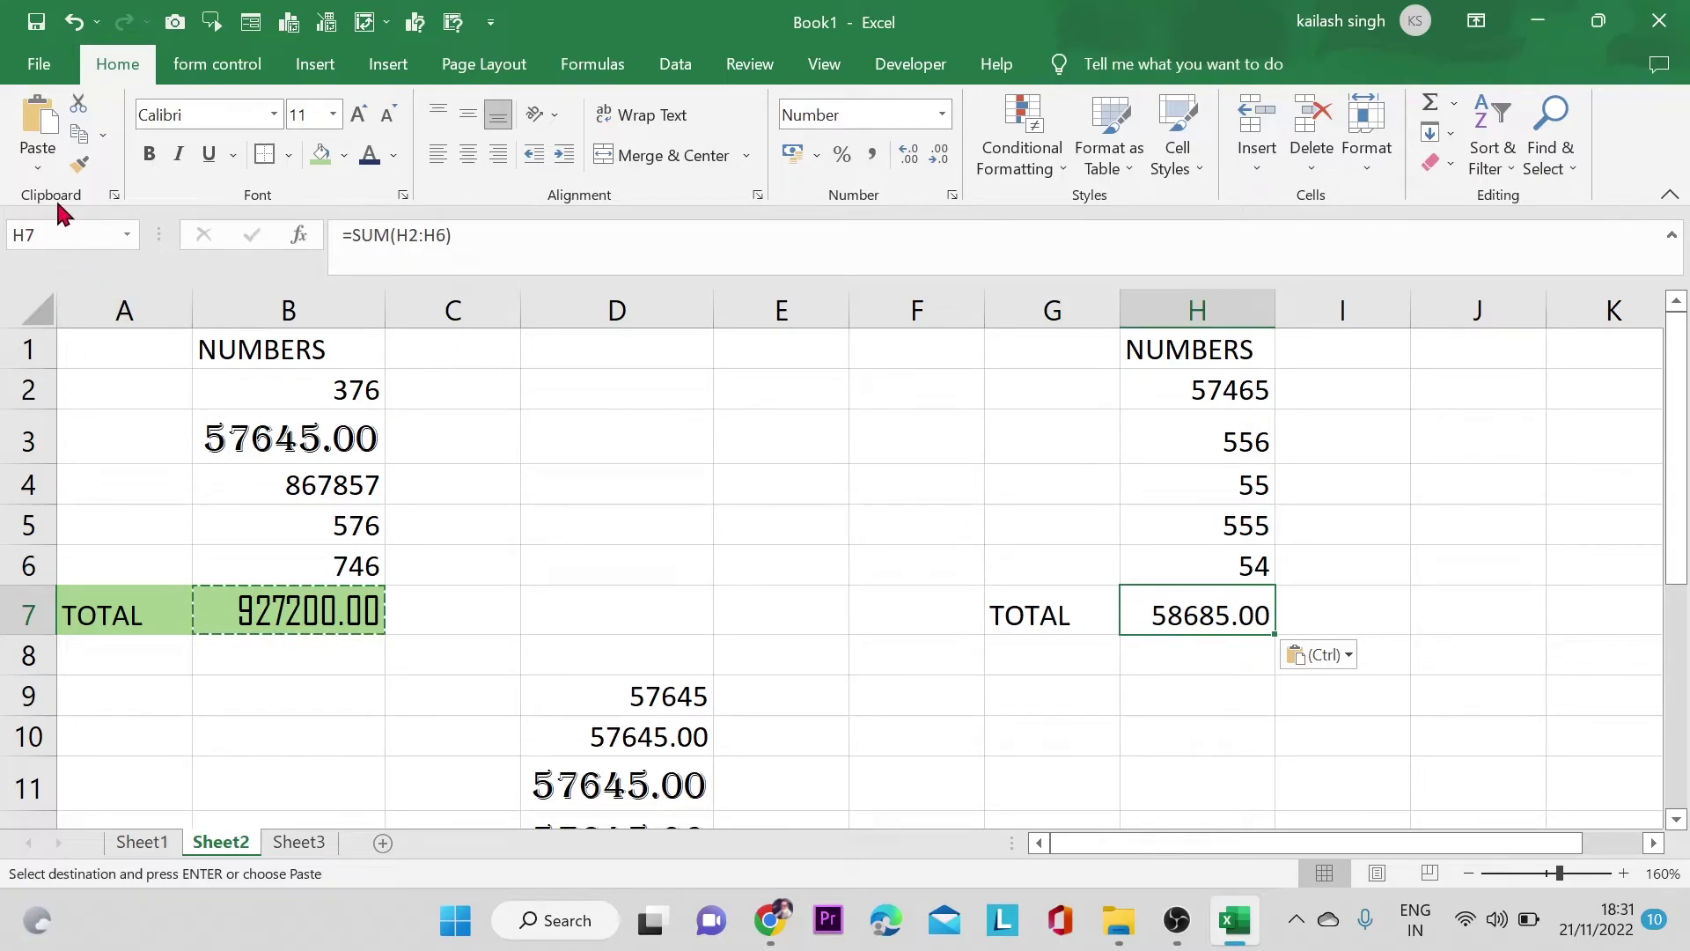
- Paste the 58685.00 total into H7 with Keep Source Formatting to match B7's green fill
click(37, 163)
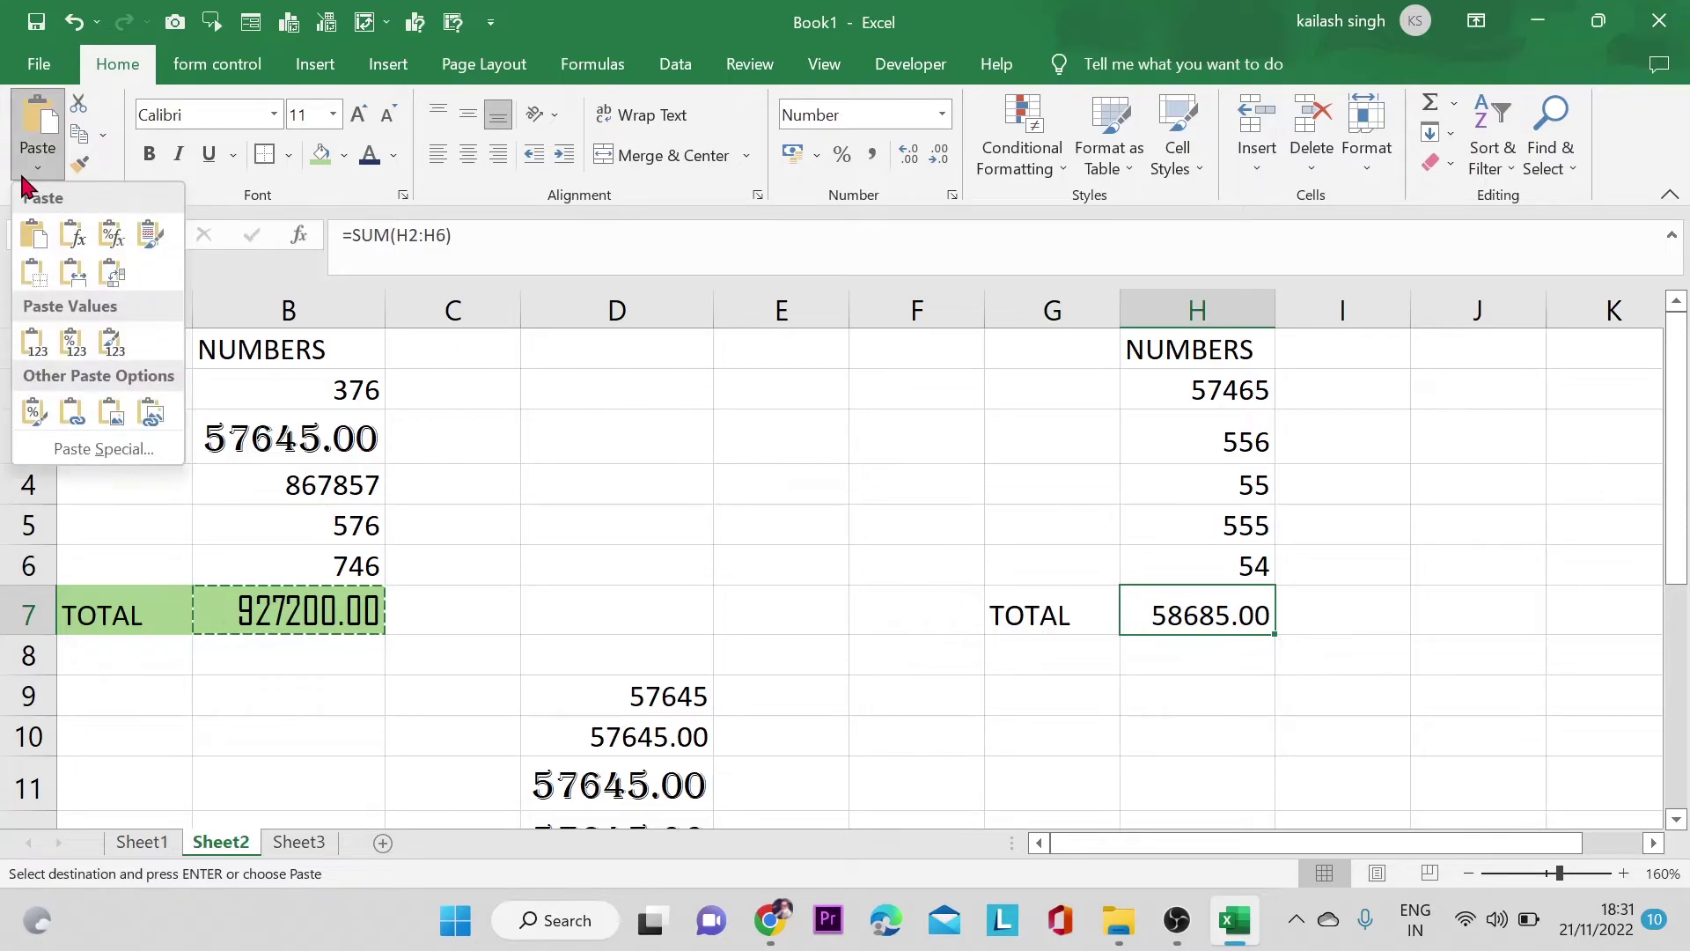
click(155, 241)
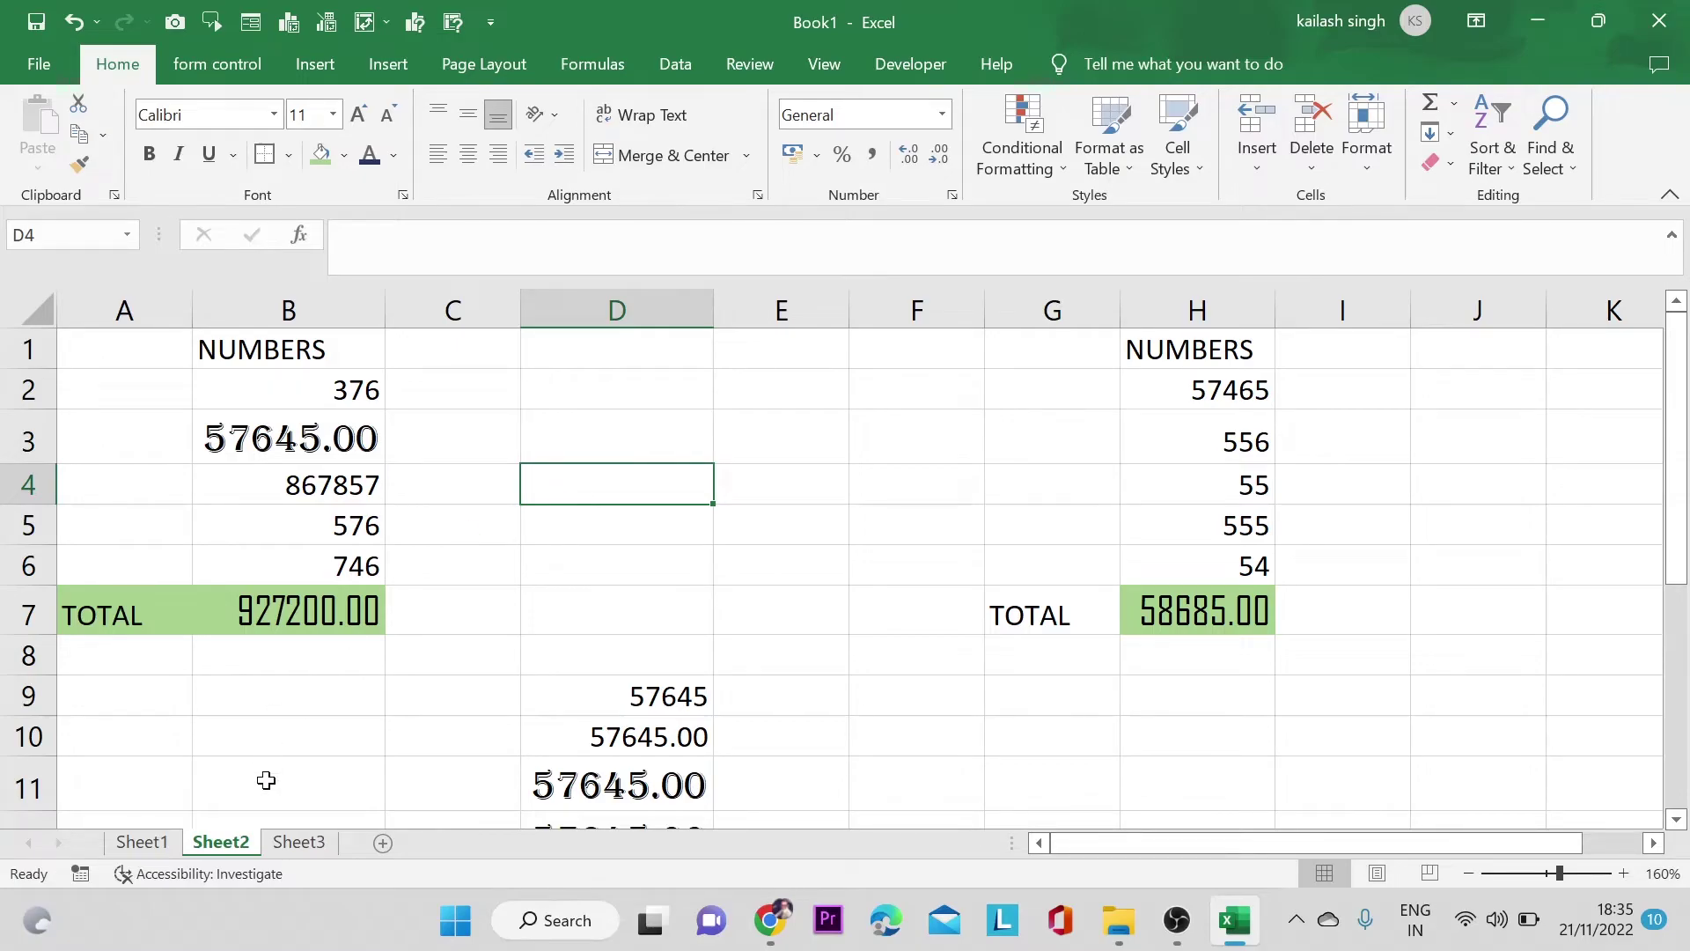
- On Sheet3, copy the C2:F3 NAME/NUMBER table and paste it at I5 using No Borders
click(304, 842)
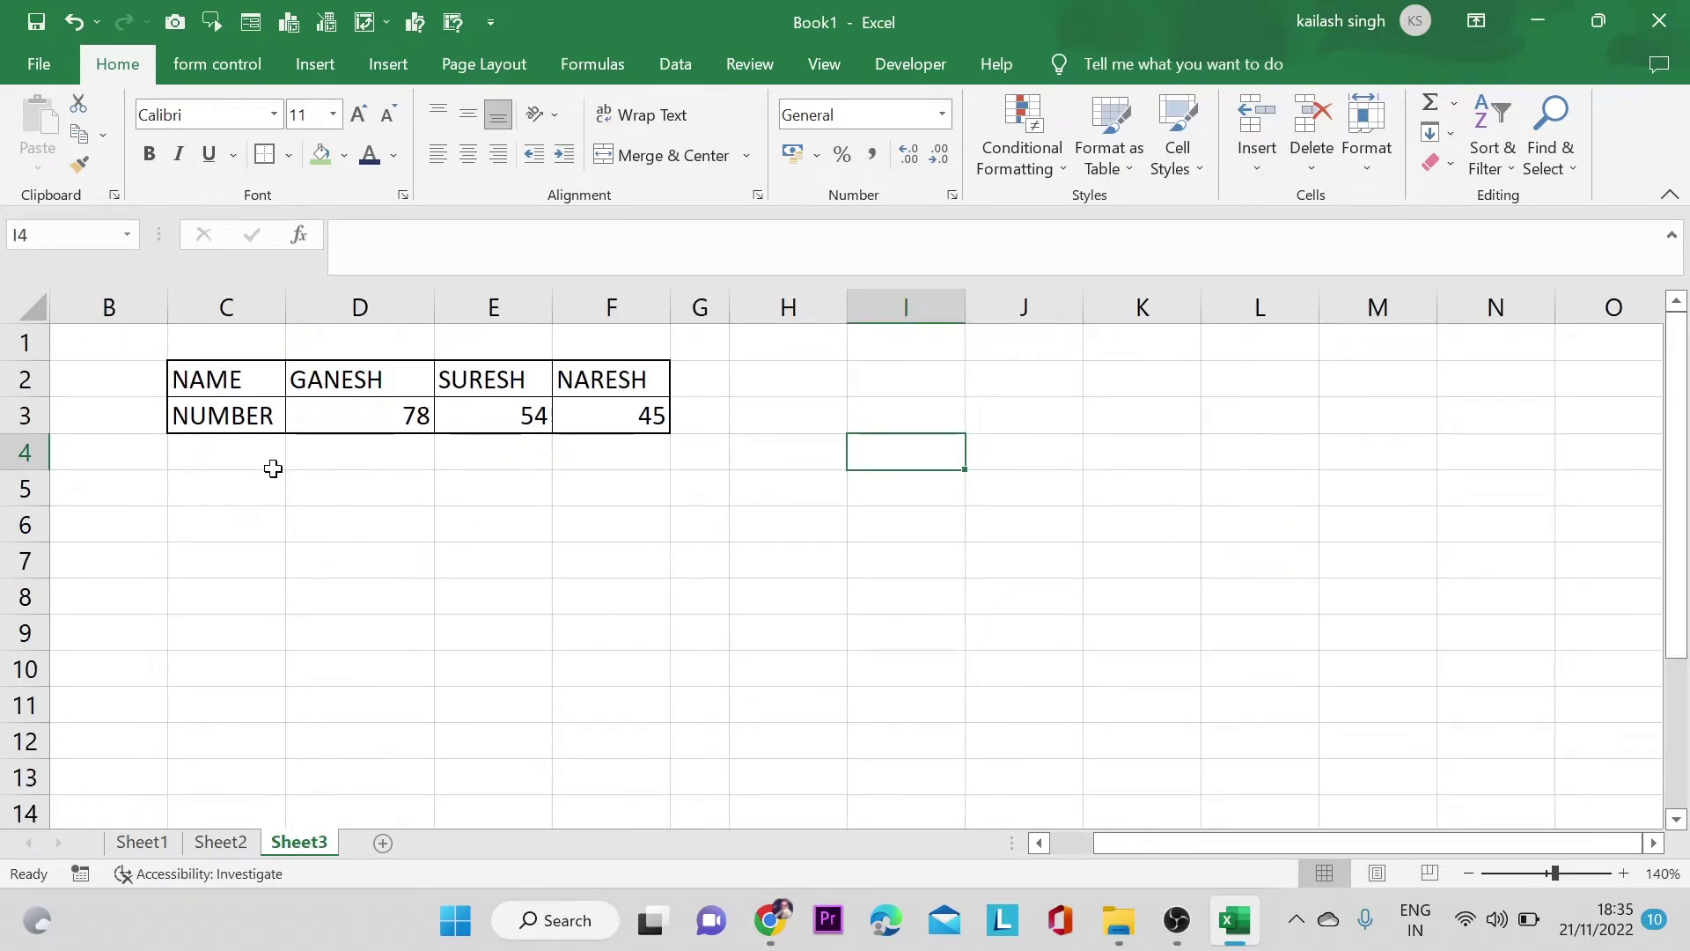
drag(227, 374, 620, 424)
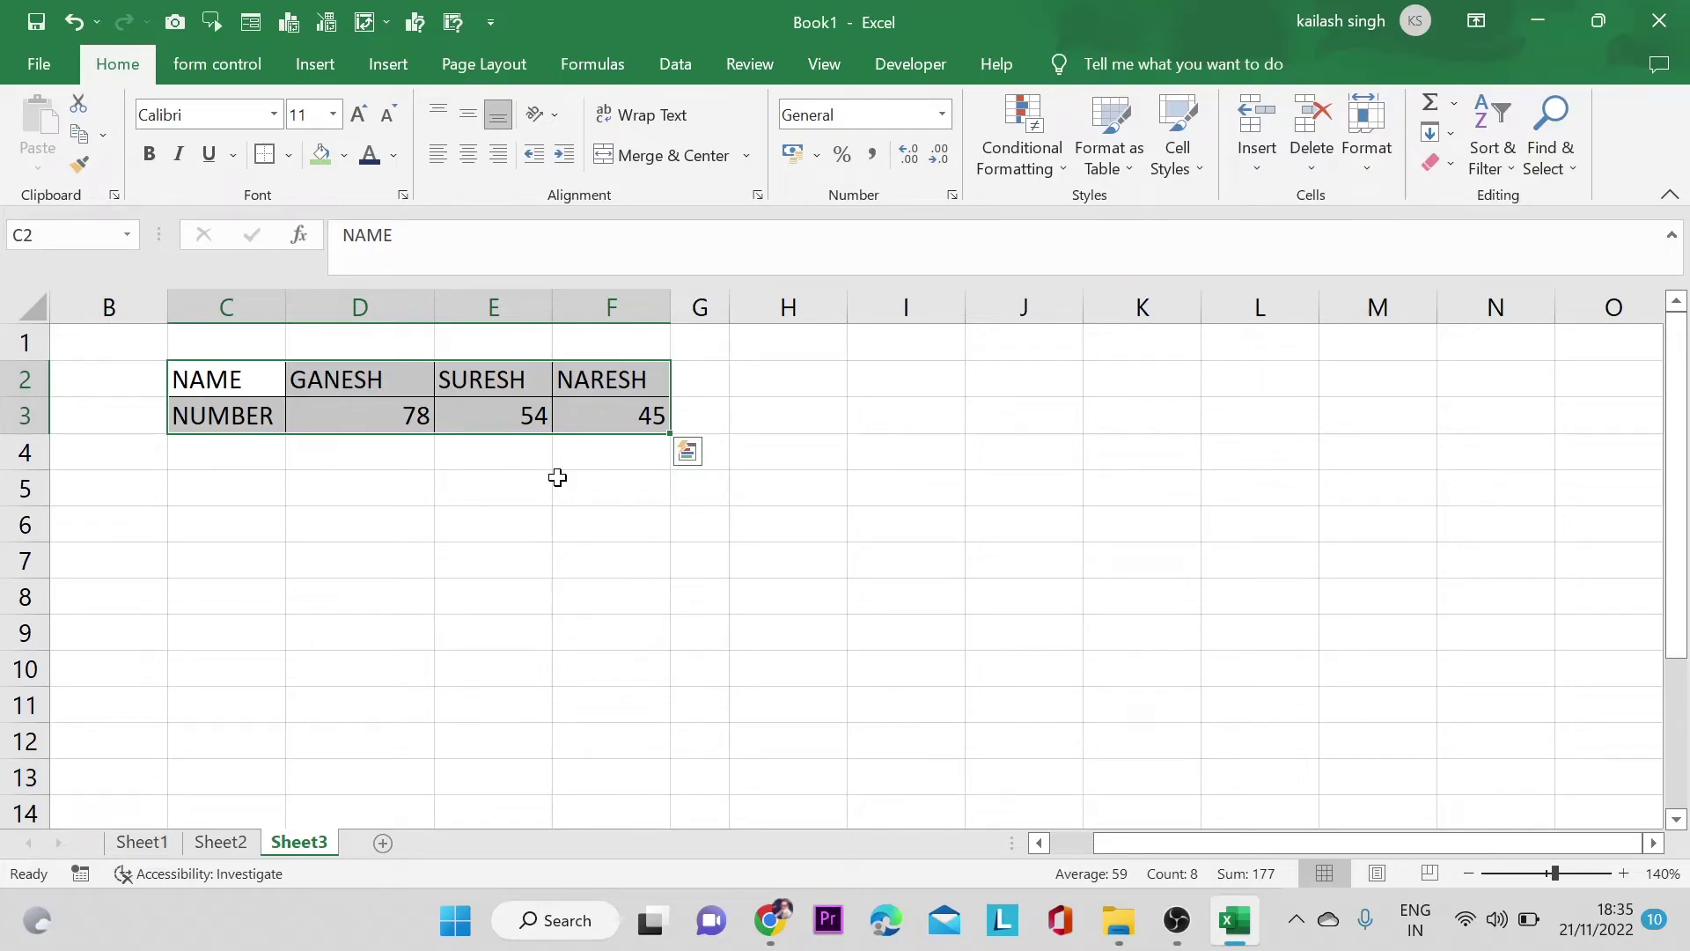
key(ctrl+c)
click(936, 499)
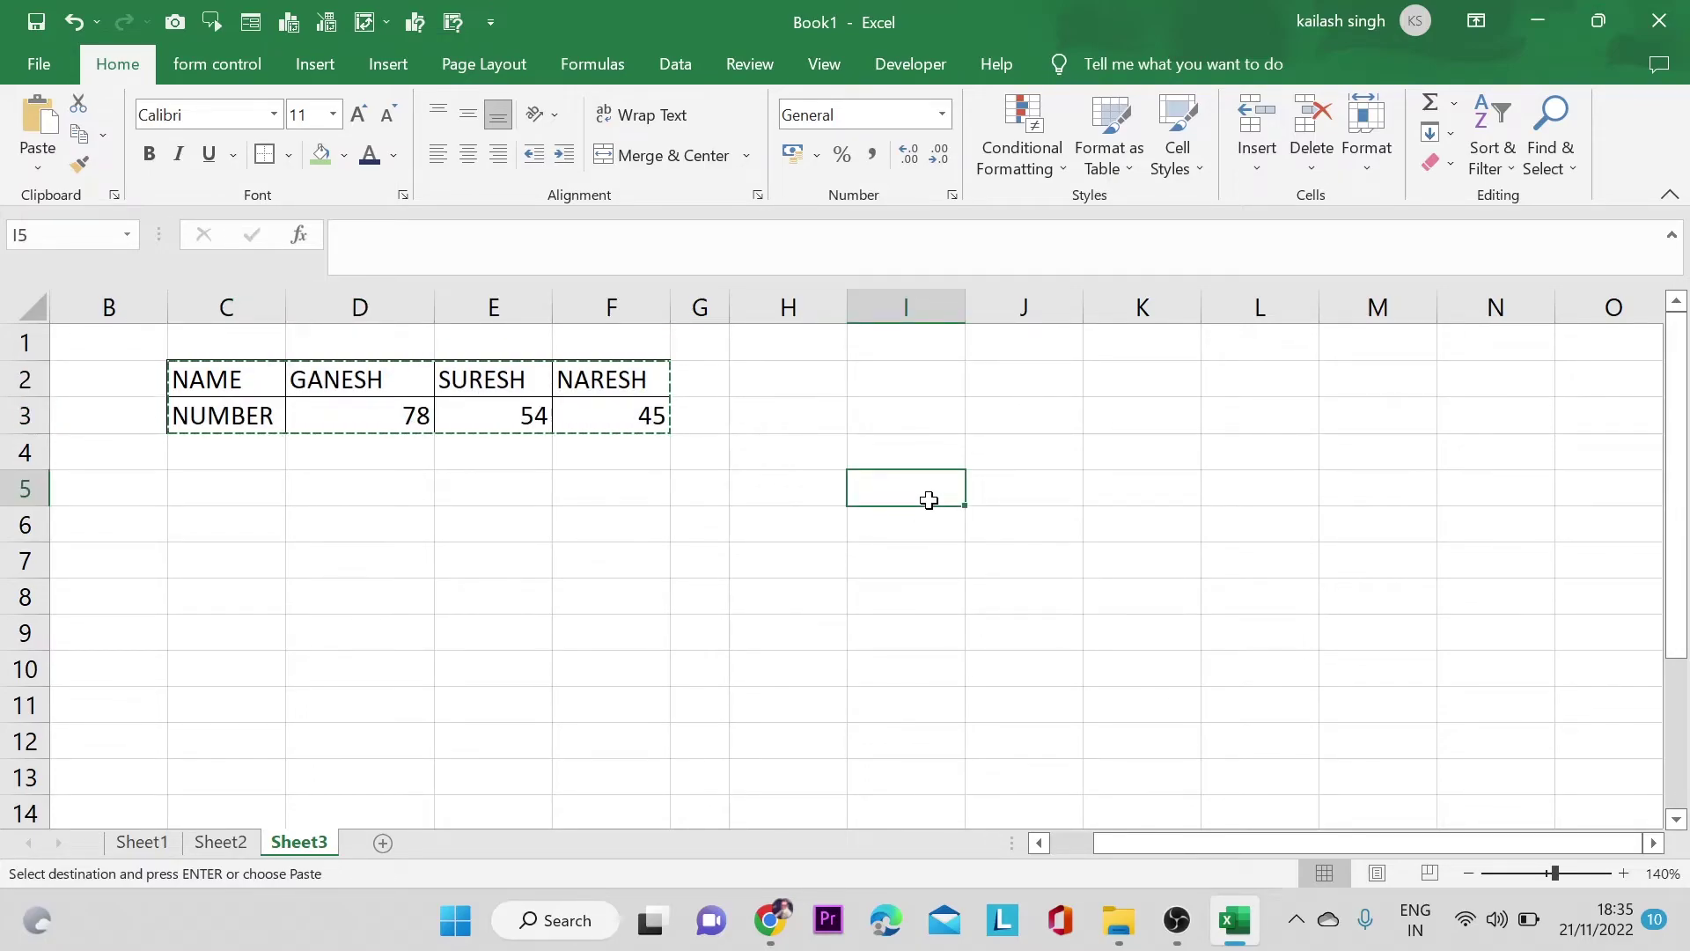
click(38, 171)
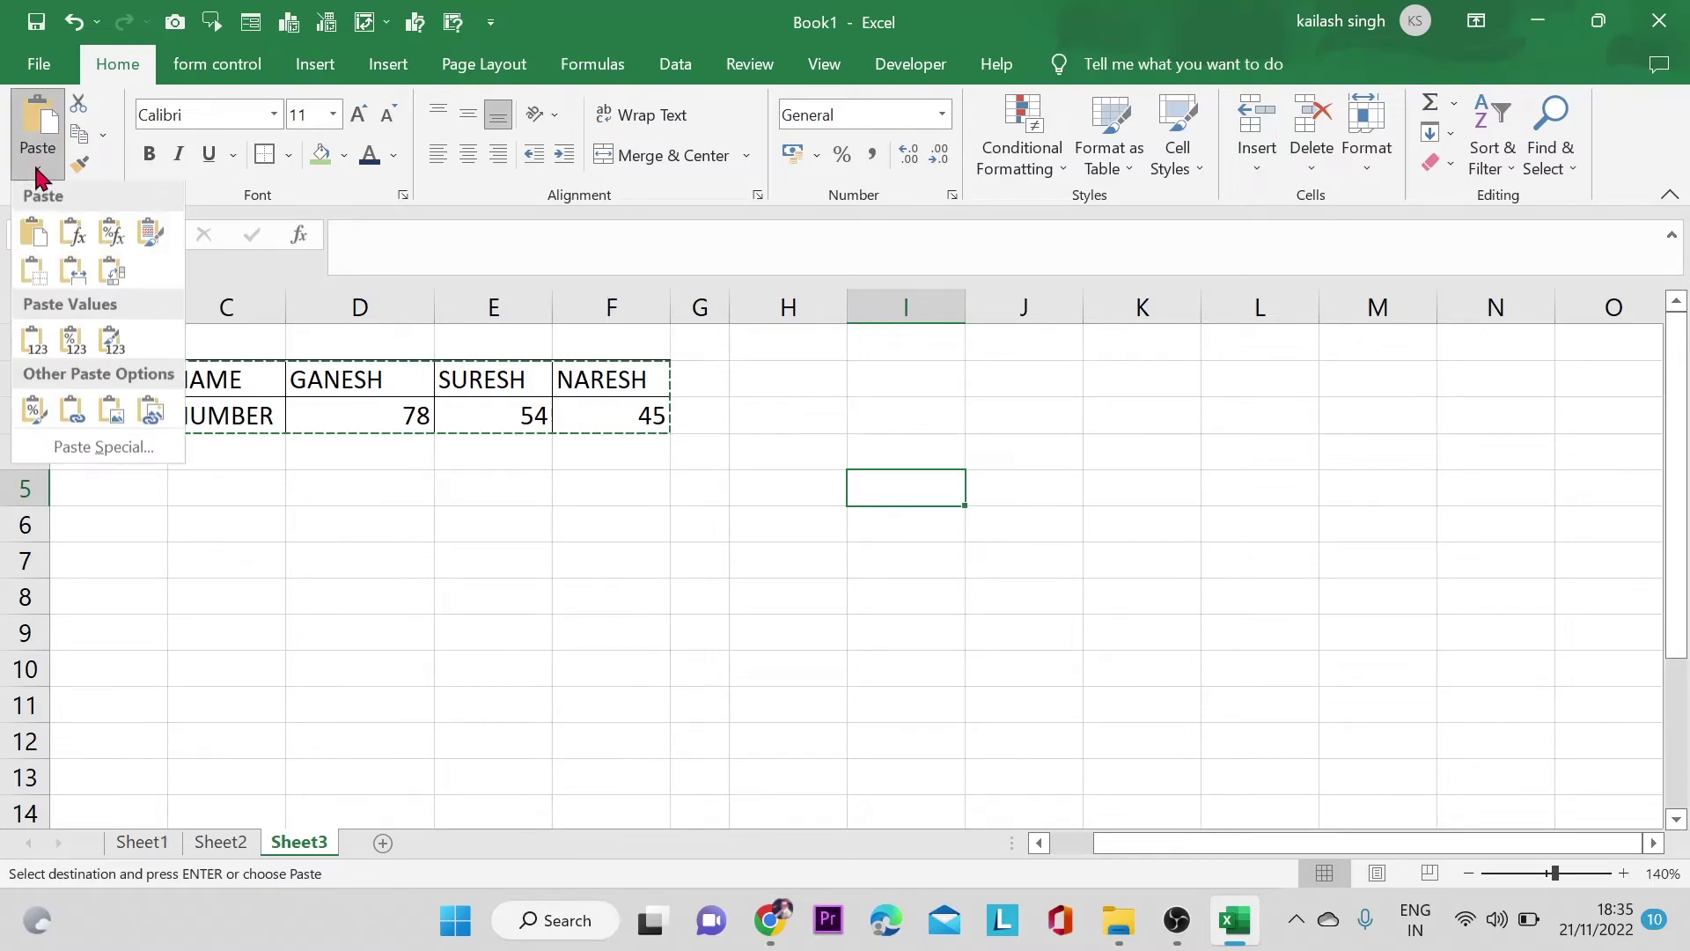
click(45, 273)
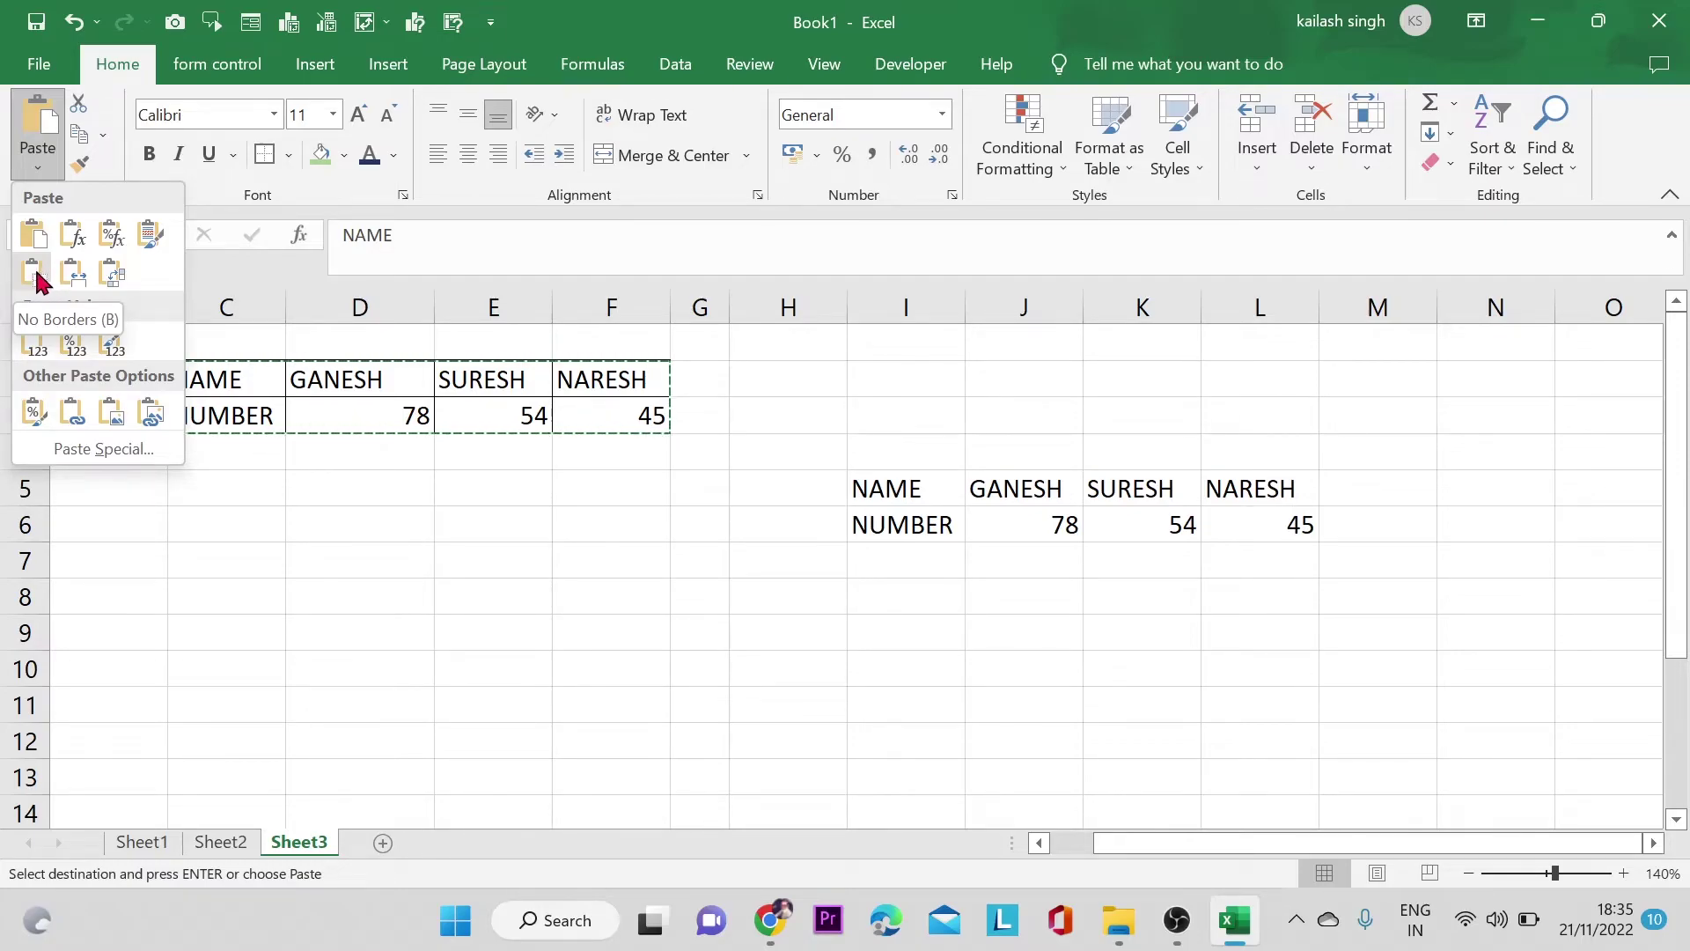
click(991, 632)
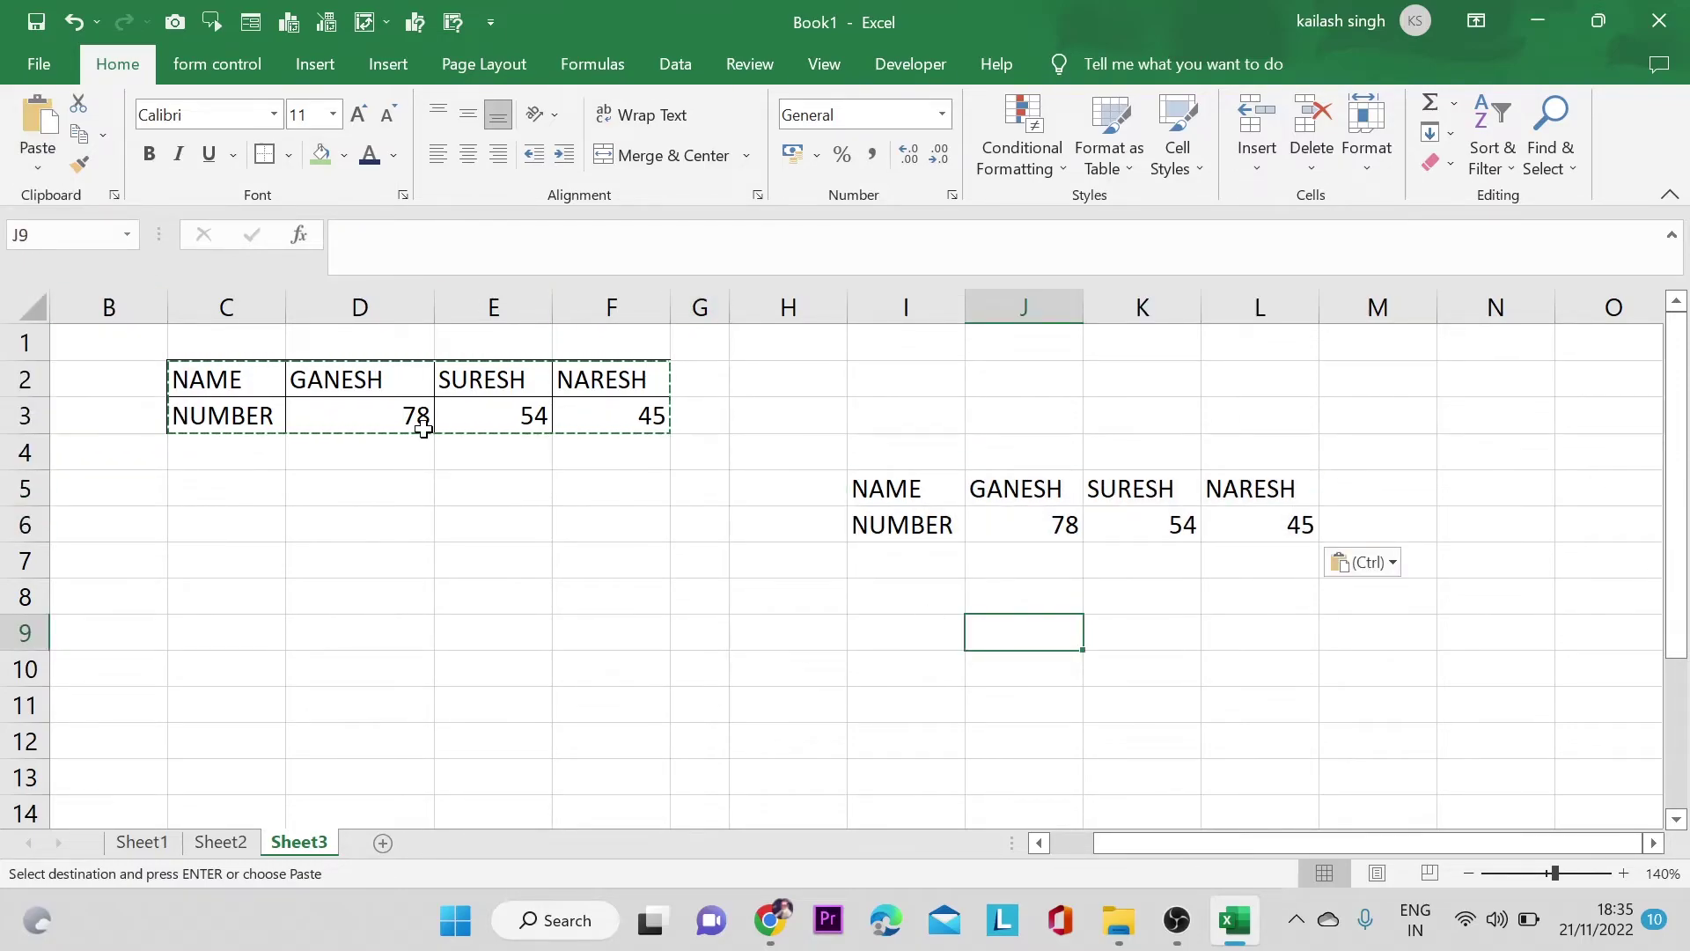
- Copy C2:F3 and paste it transposed at C8, putting names down column C
key(Escape)
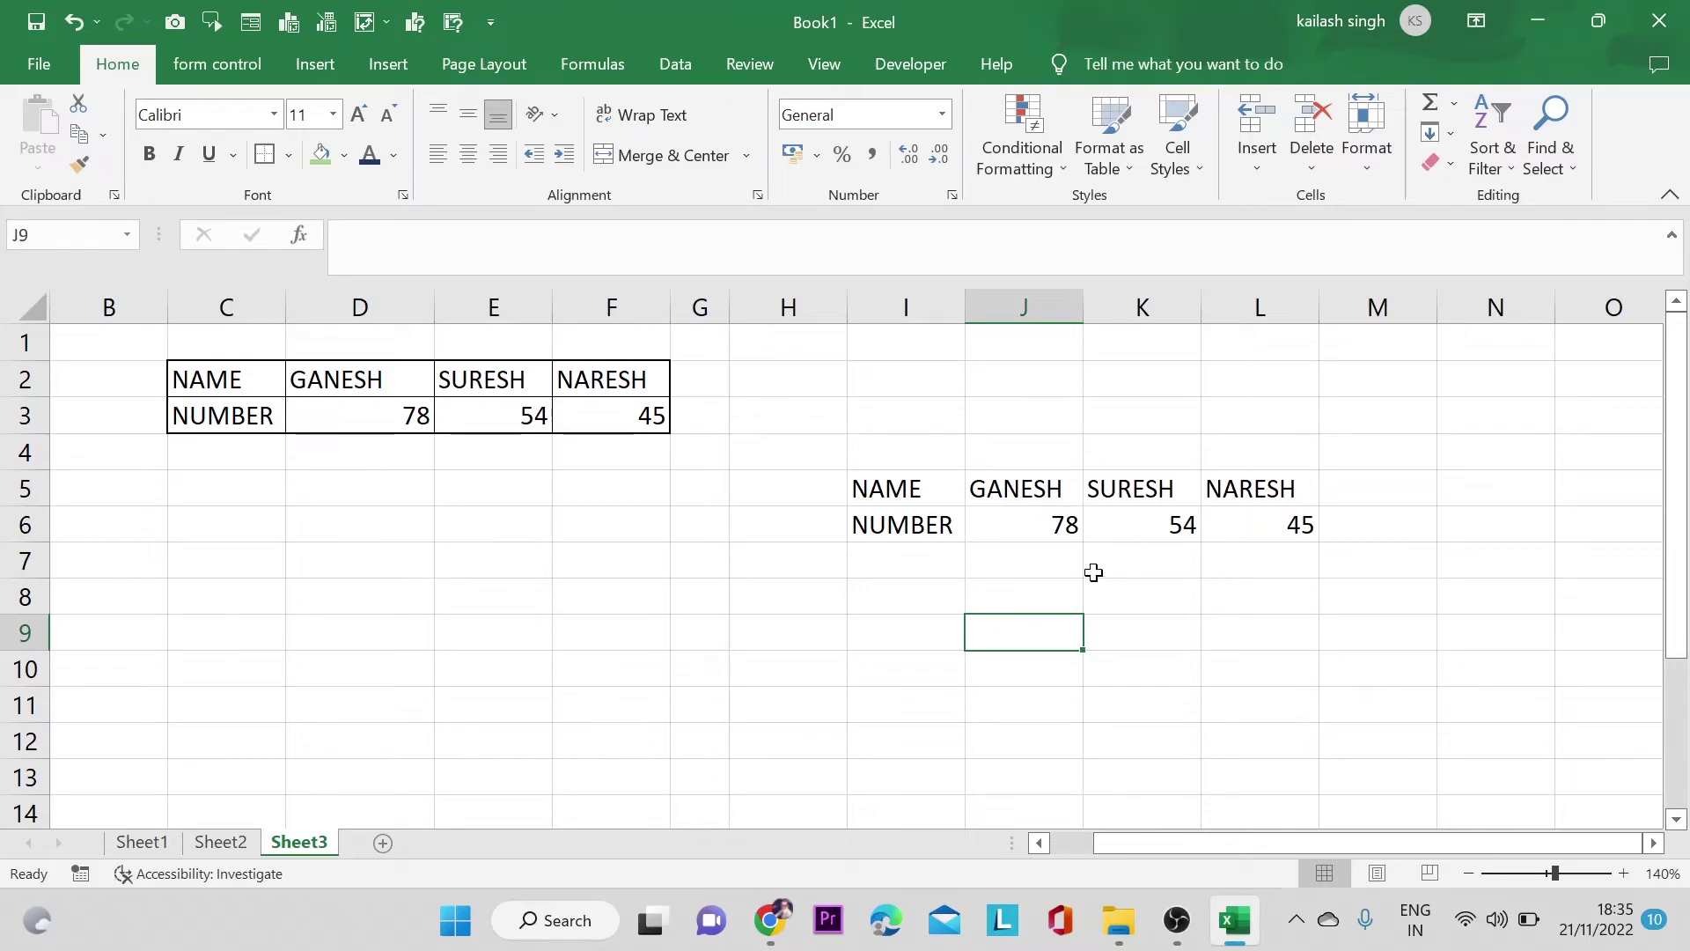
click(191, 379)
drag(273, 390, 593, 415)
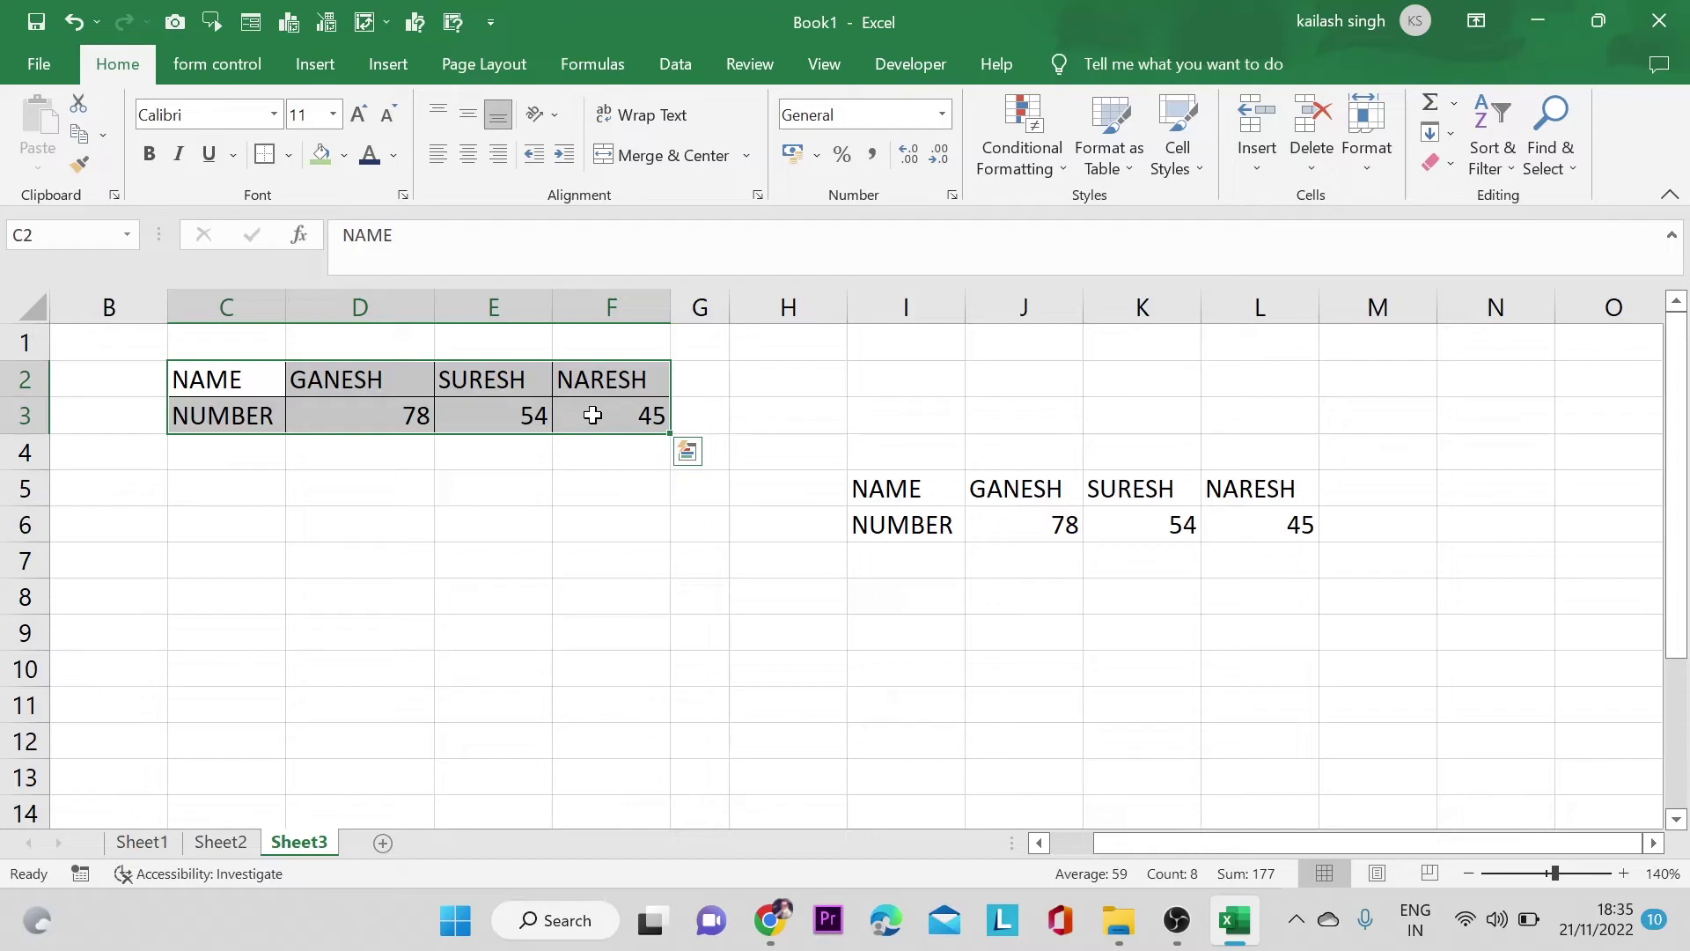
key(ctrl+c)
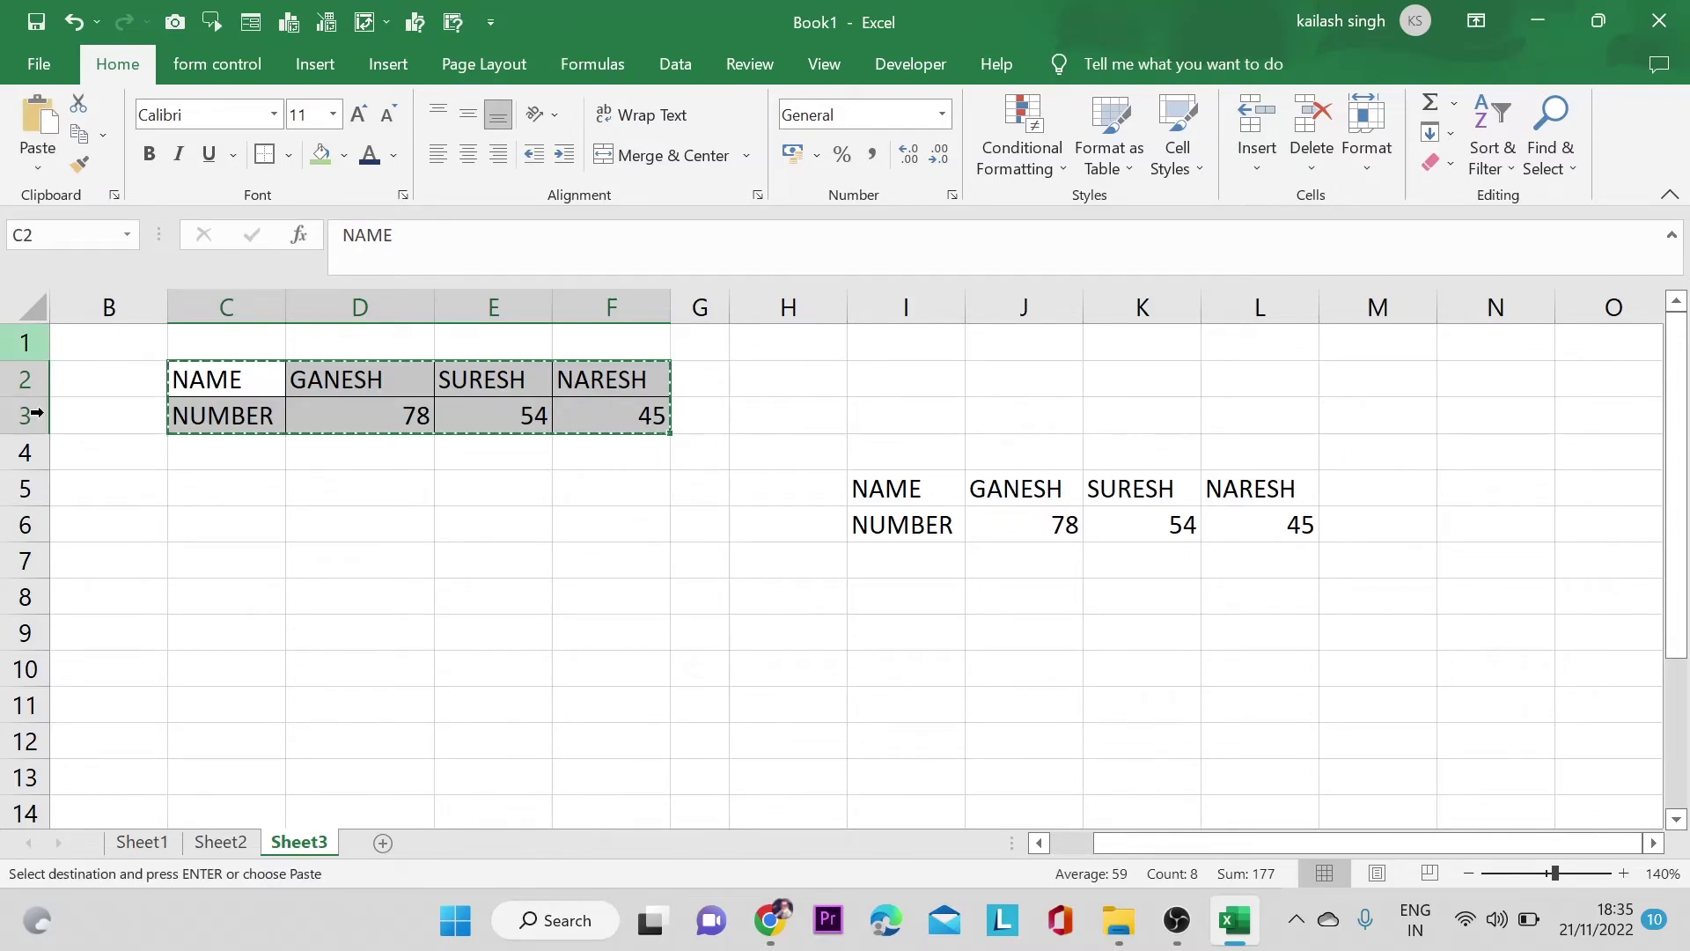
click(227, 604)
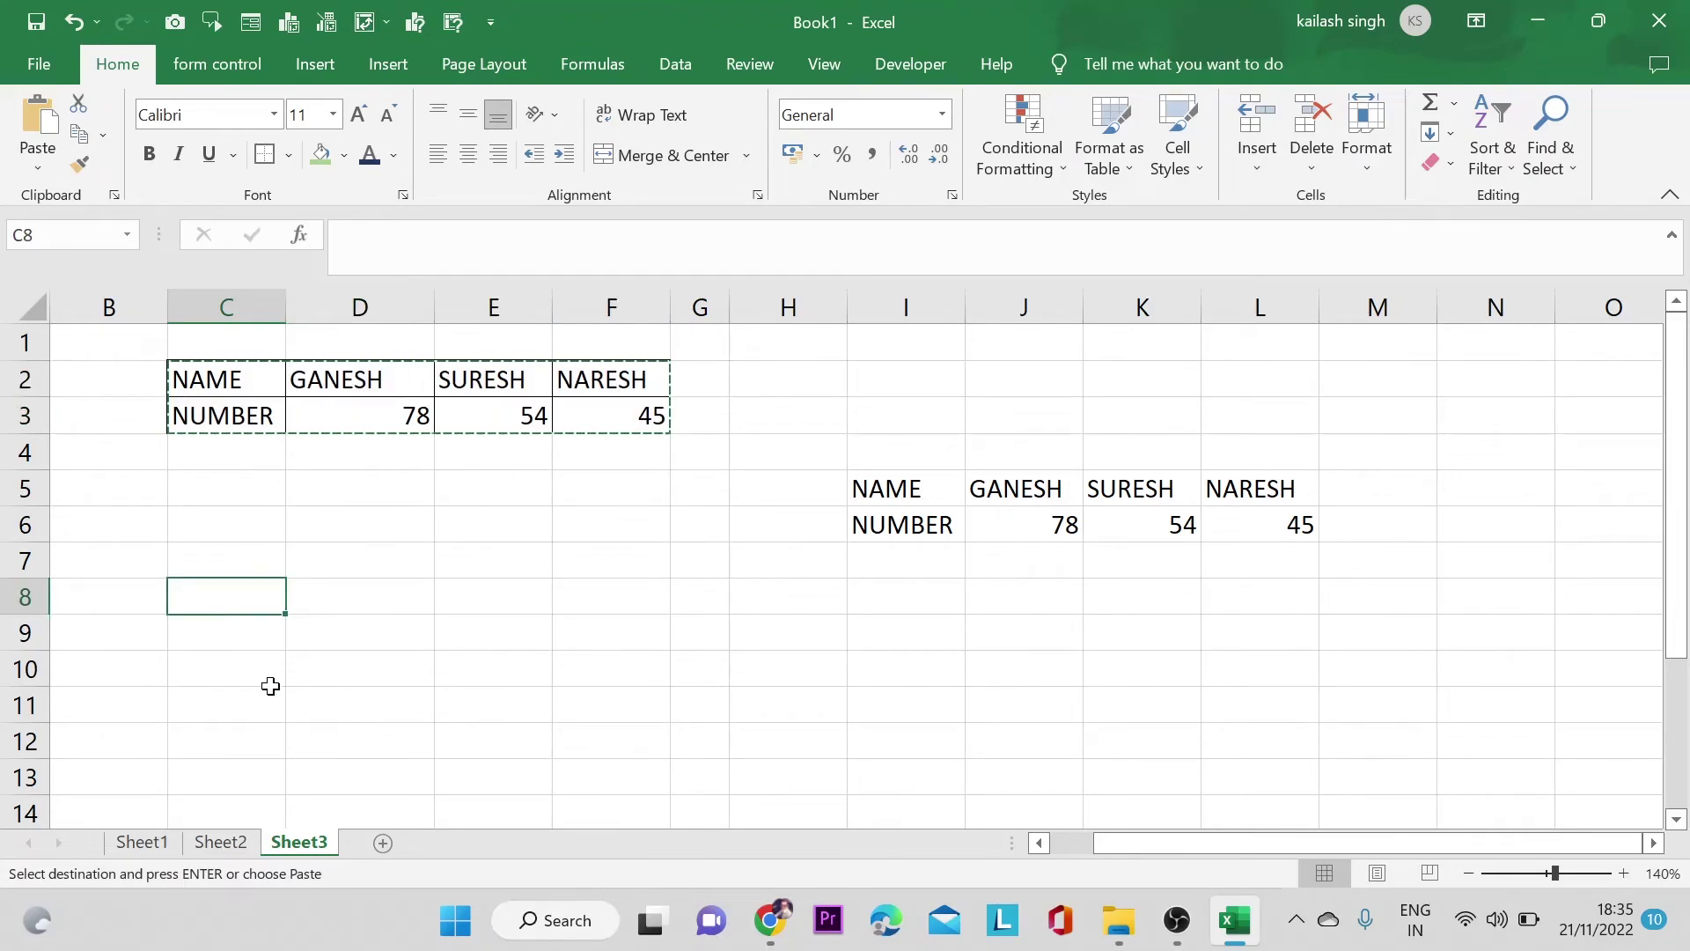
click(40, 167)
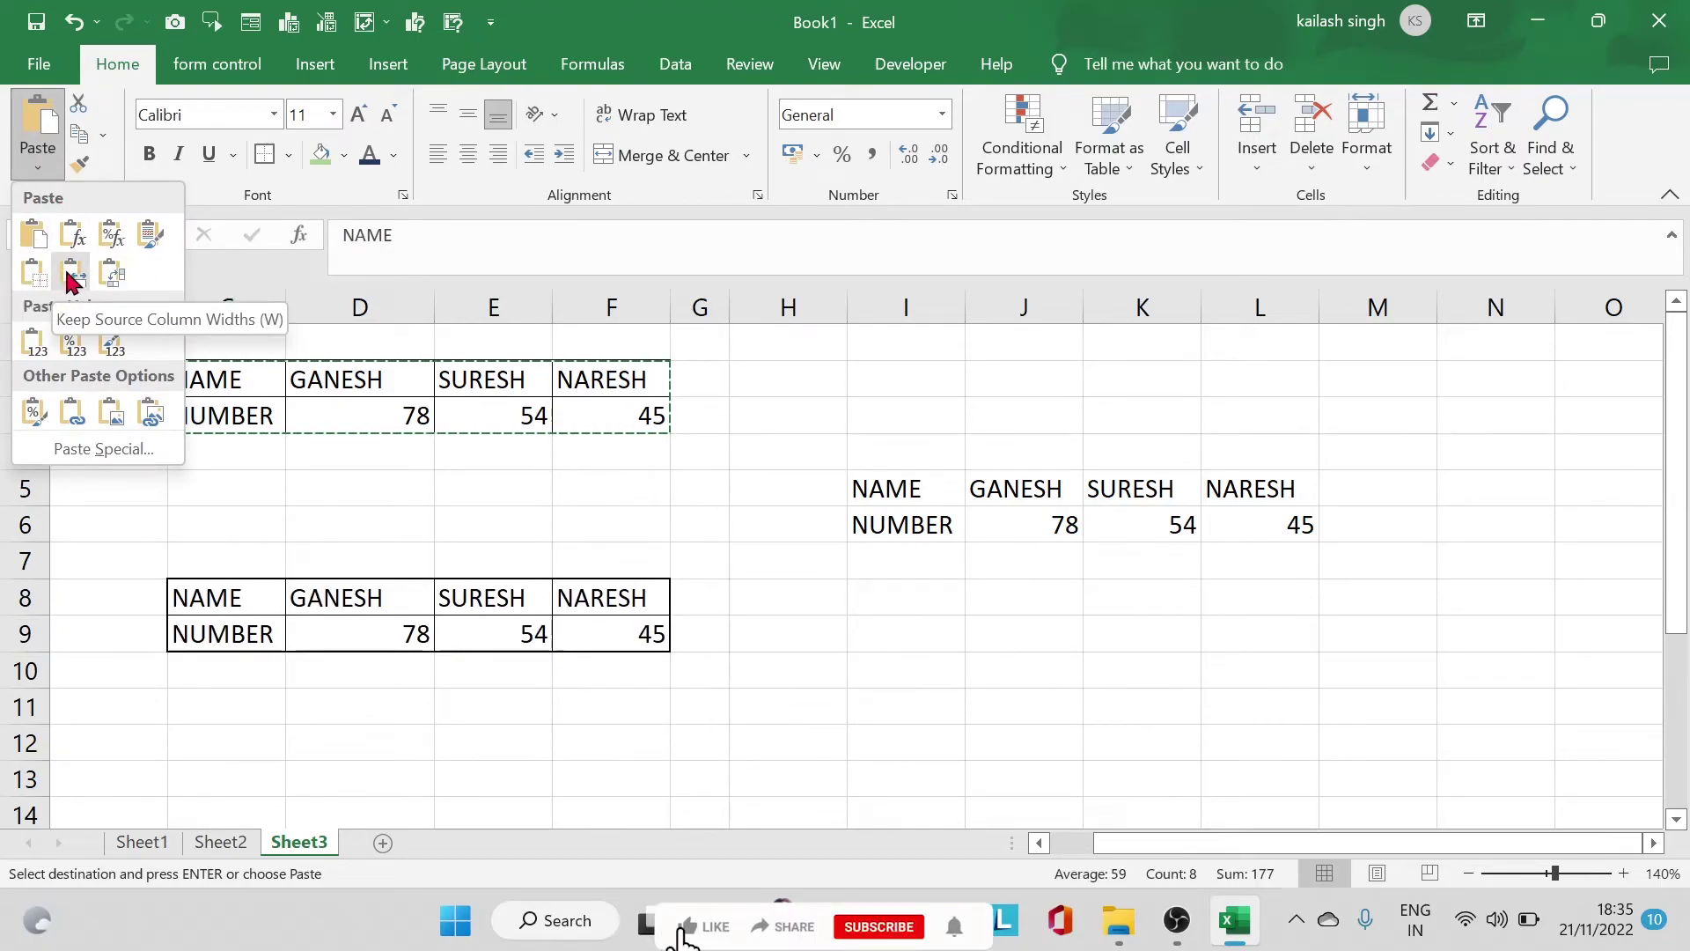
click(117, 280)
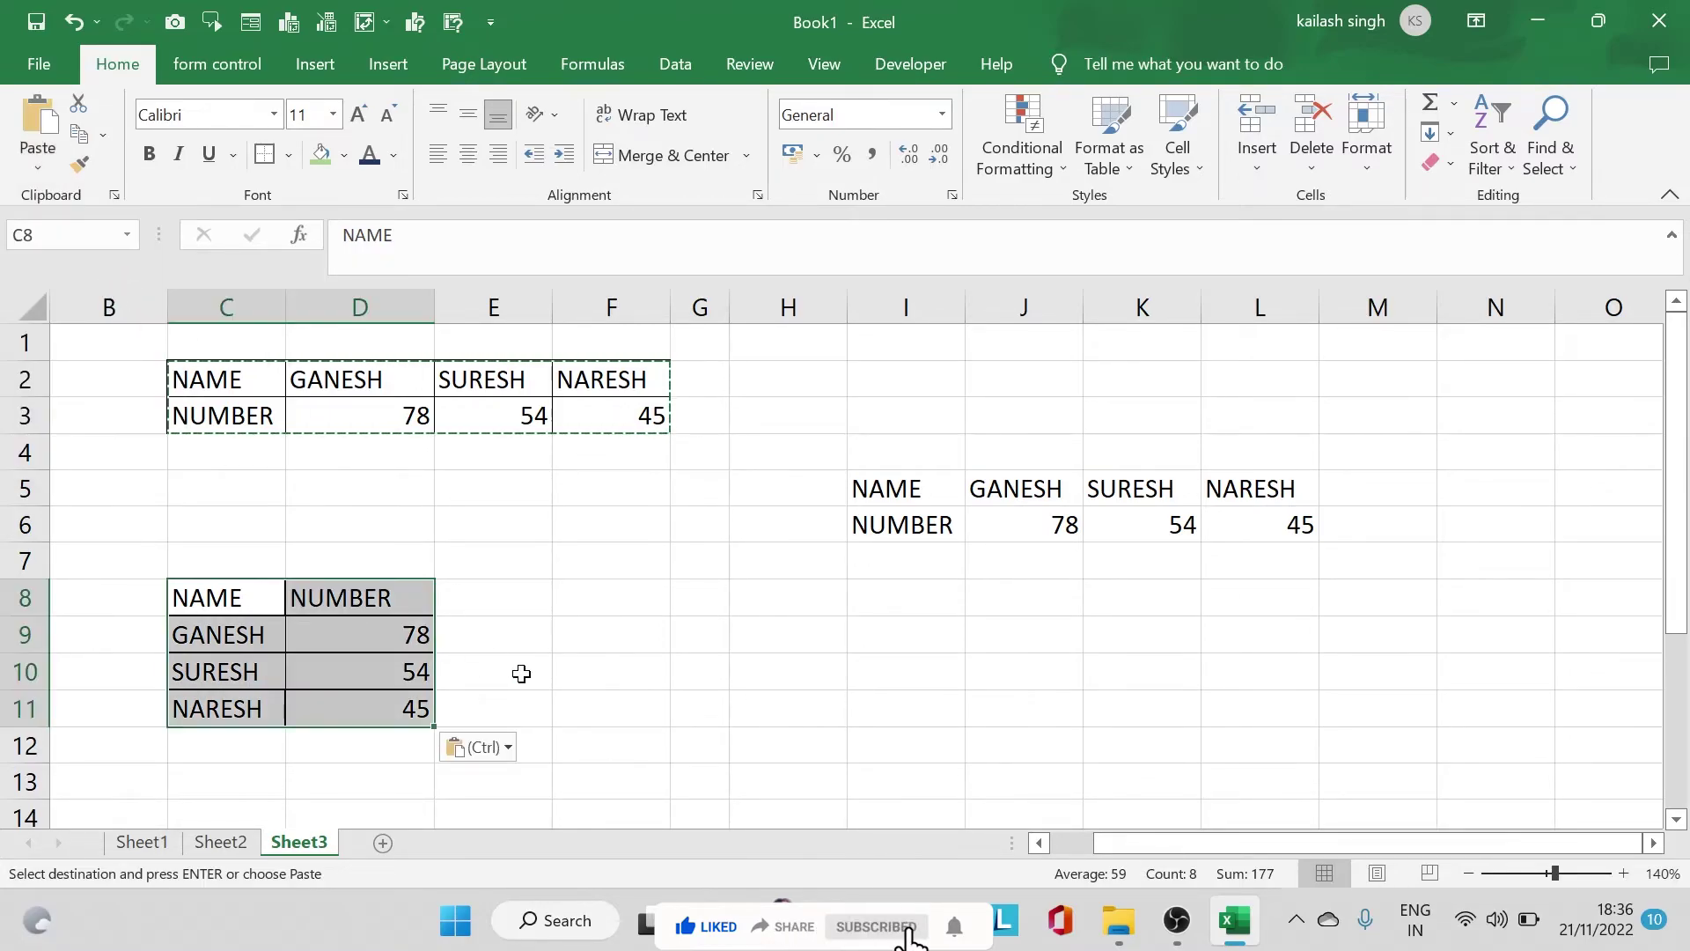
click(573, 630)
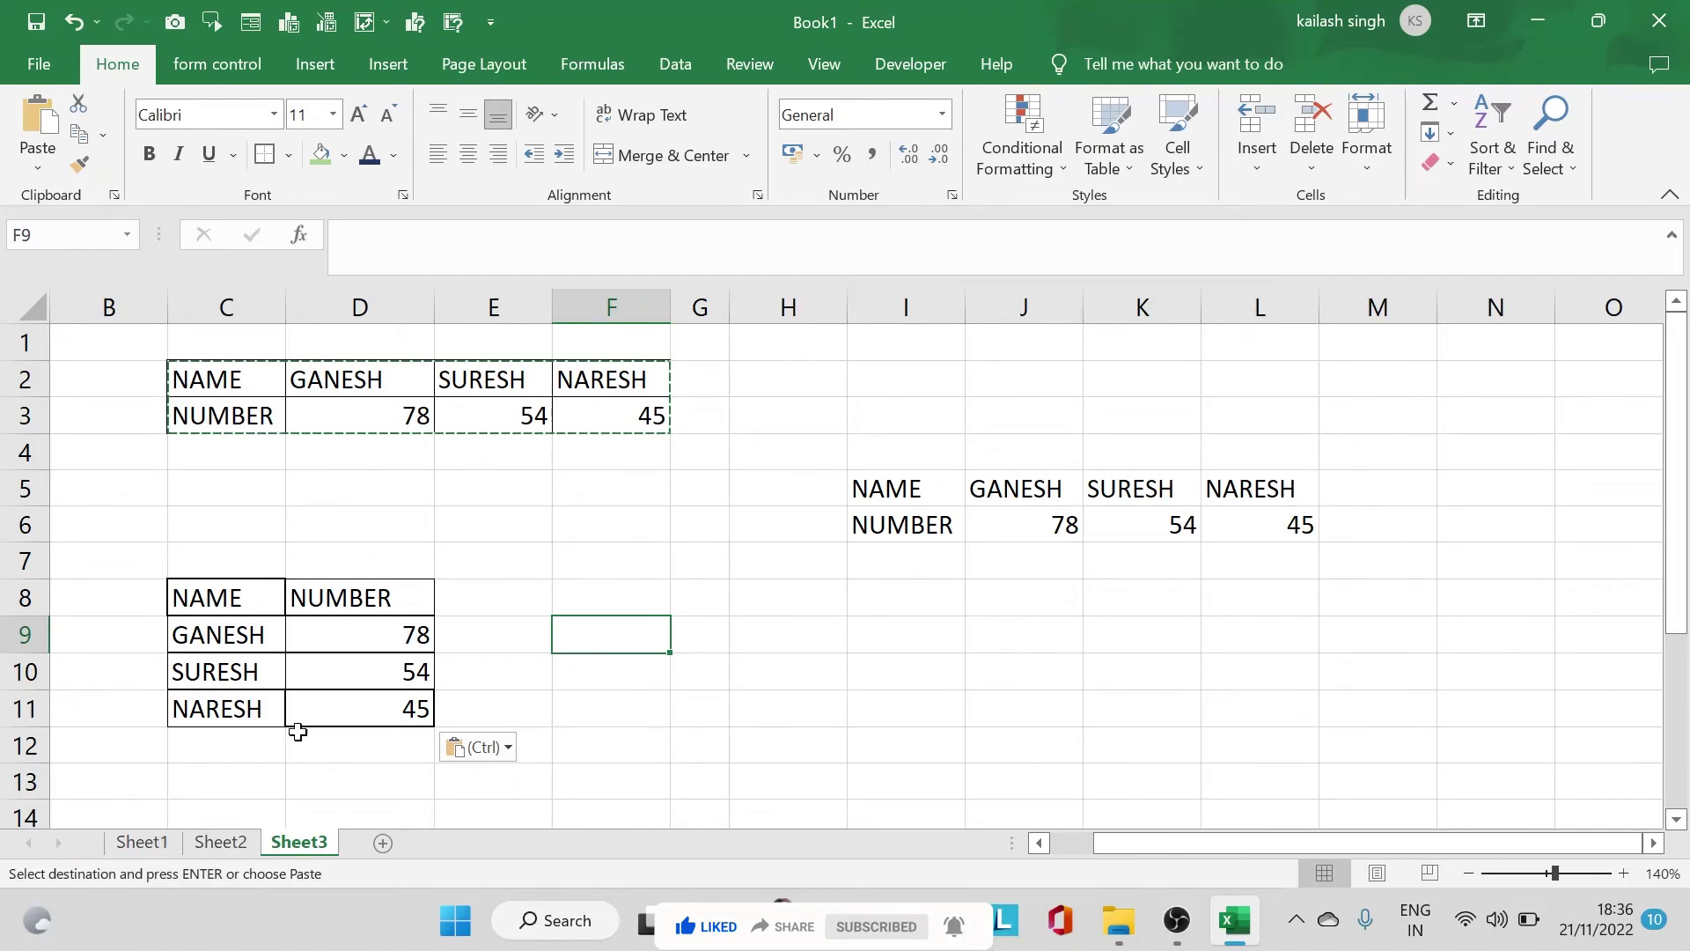
- Copy the vertical table C8:D11 and paste it transposed at G9 as a horizontal table
key(Escape)
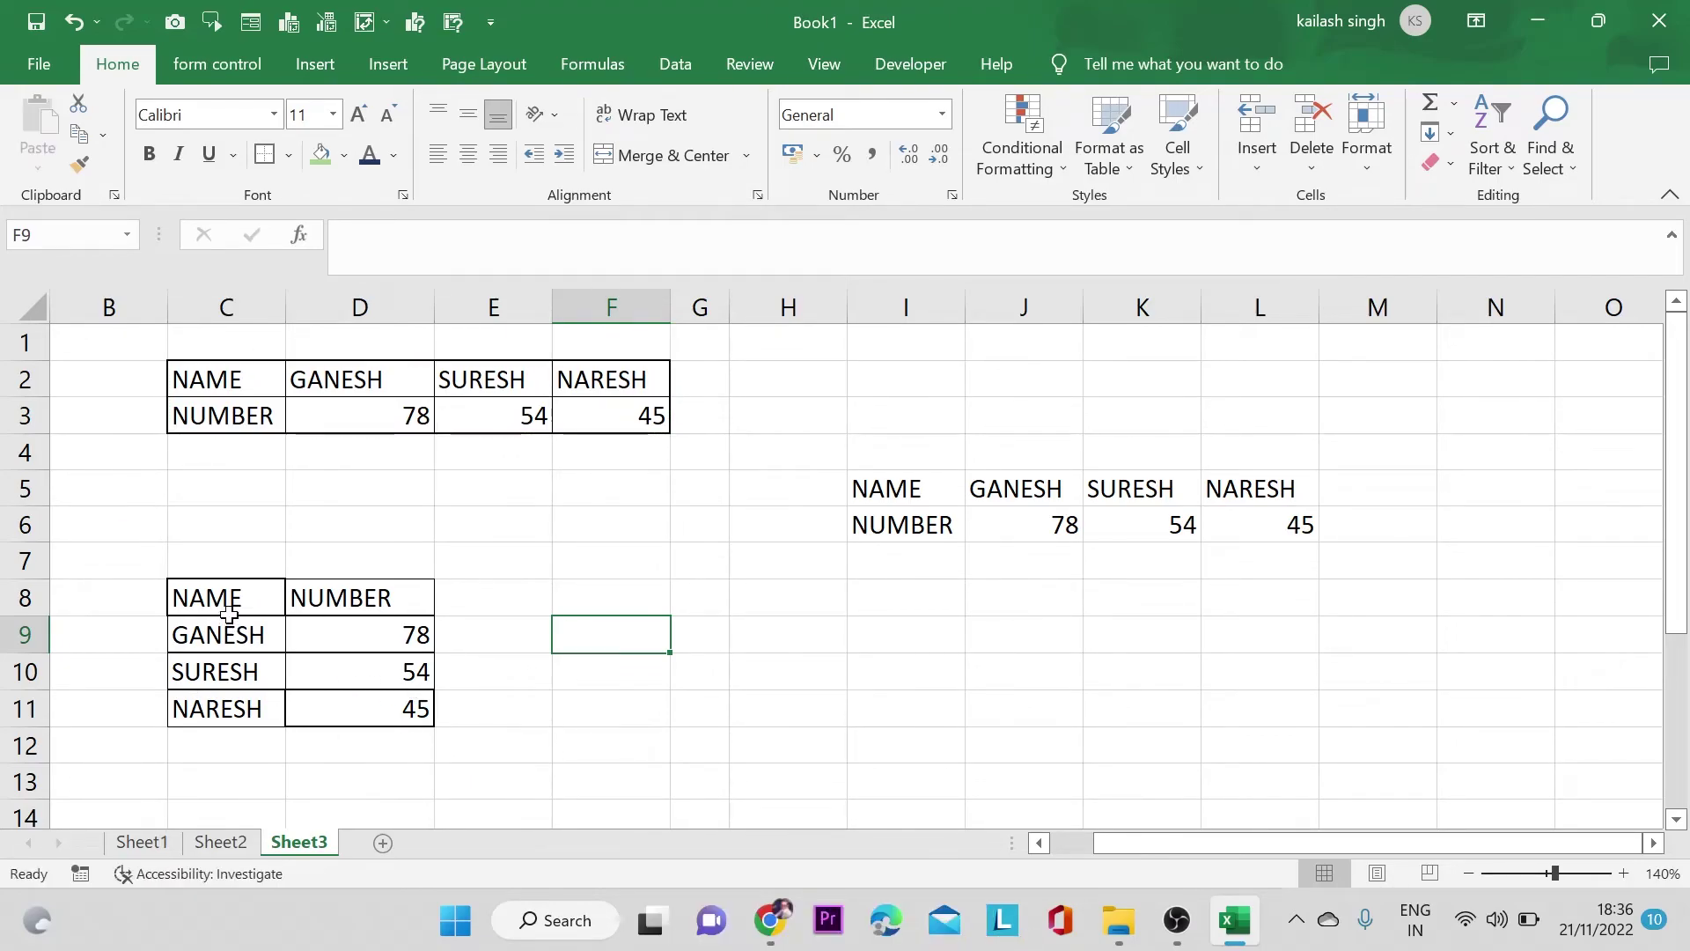
mouse_move(216, 601)
mouse_down()
mouse_move(379, 688)
mouse_move(380, 709)
mouse_up()
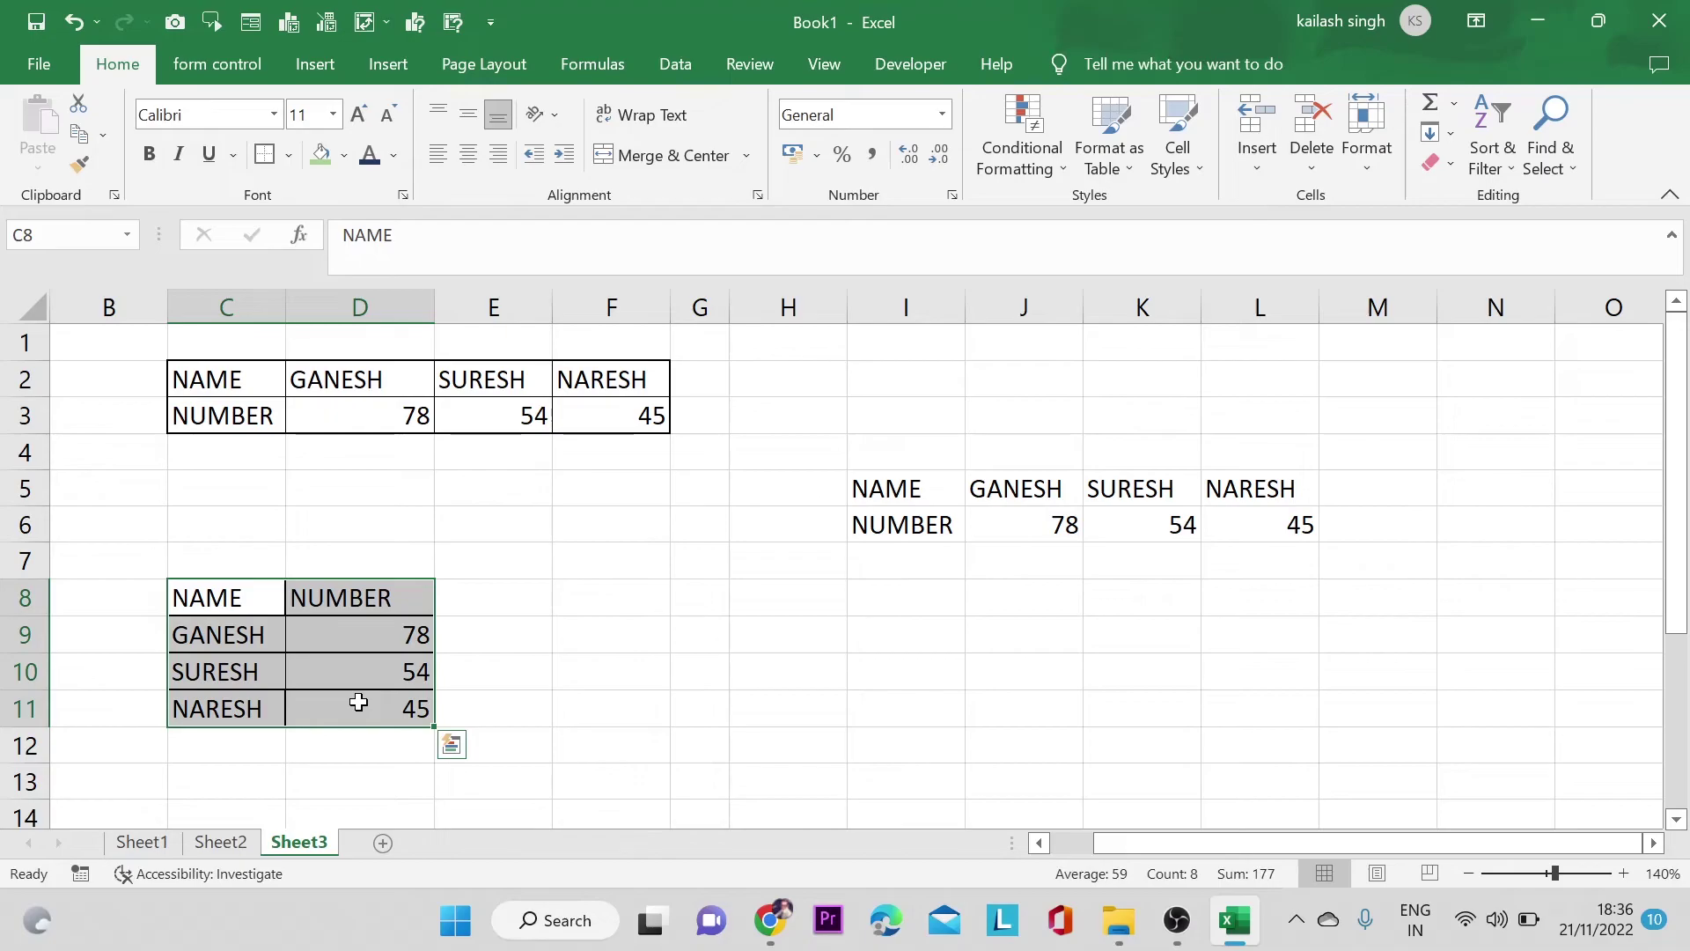
key(ctrl+c)
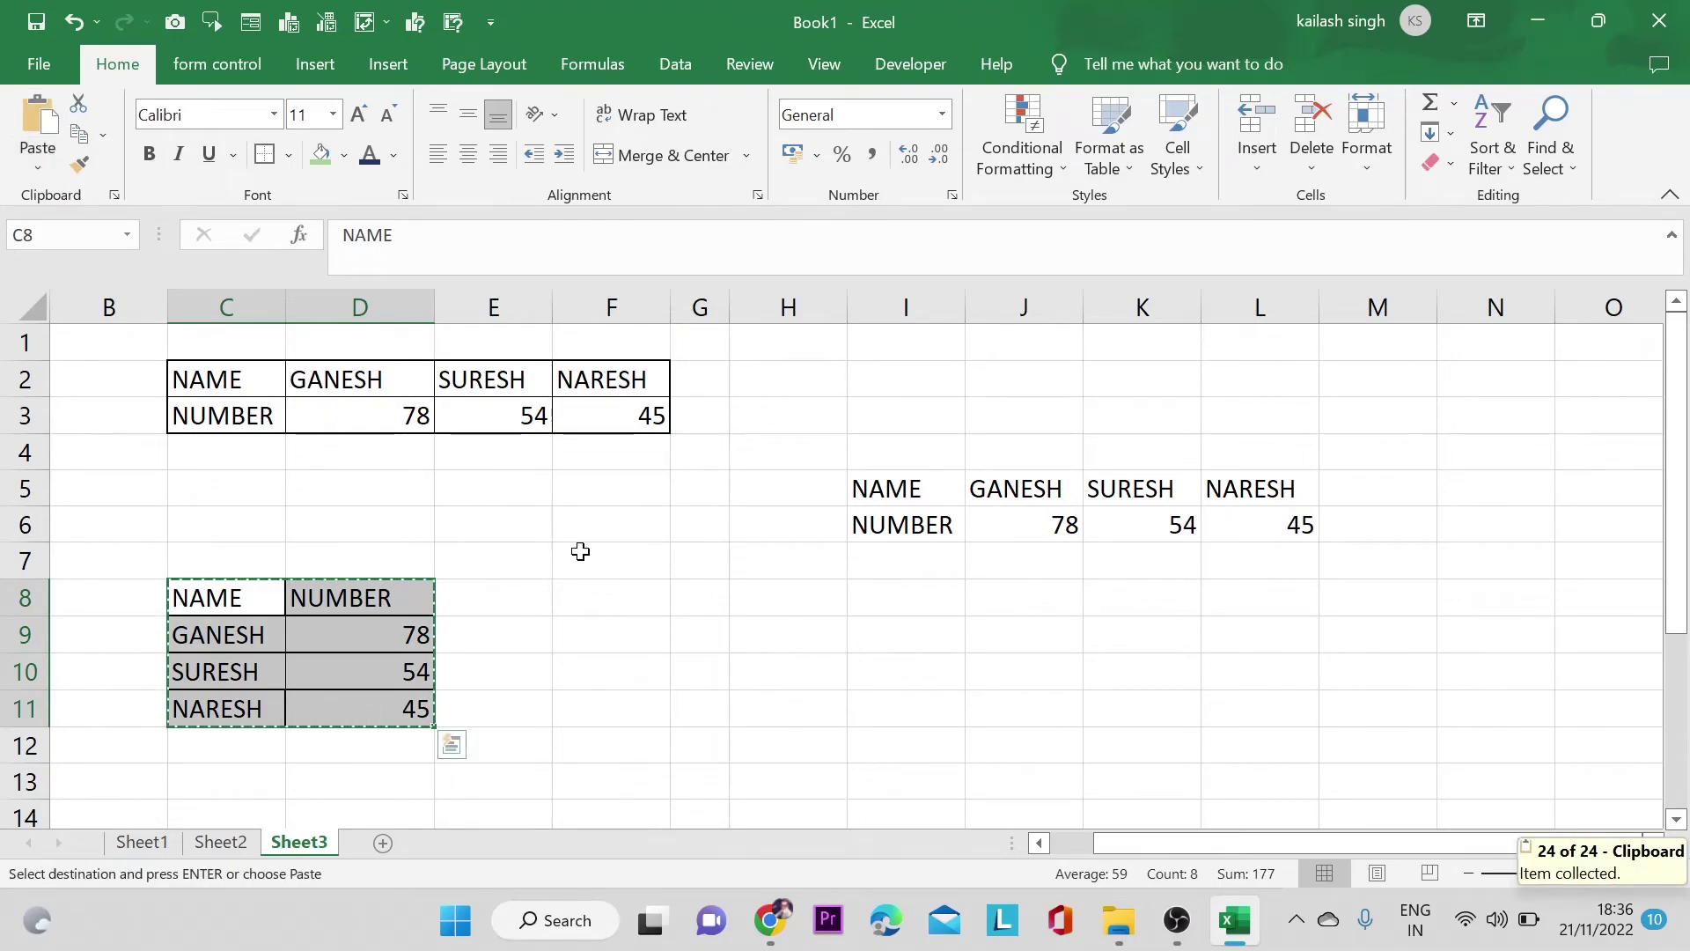
click(676, 636)
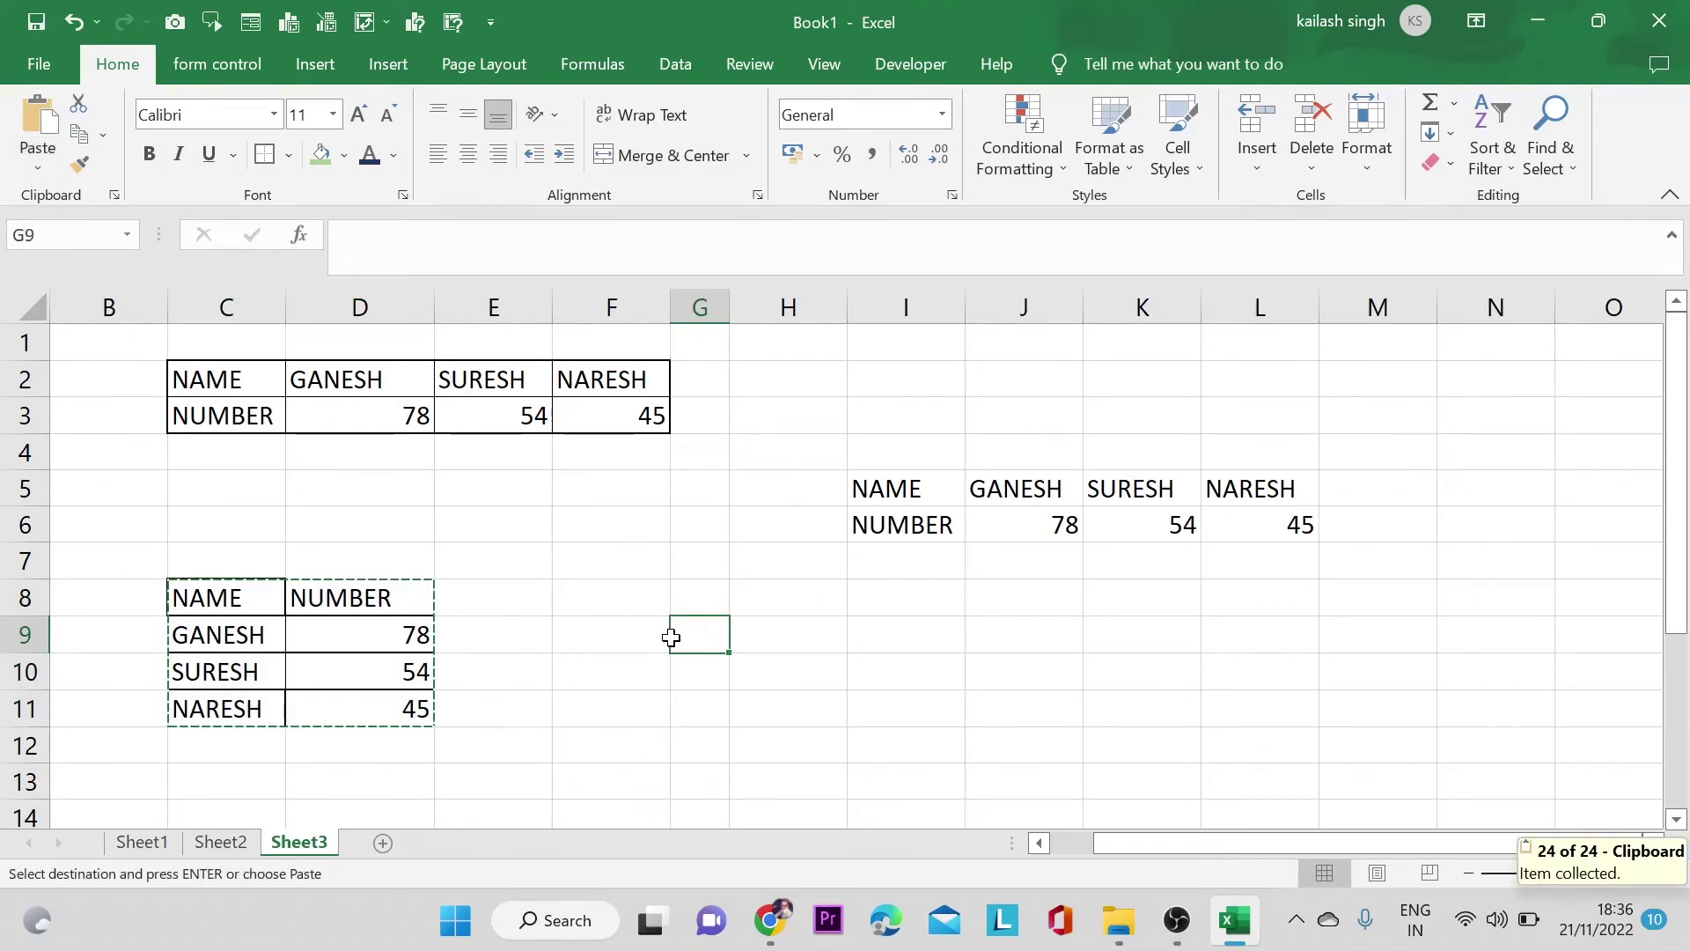
click(39, 168)
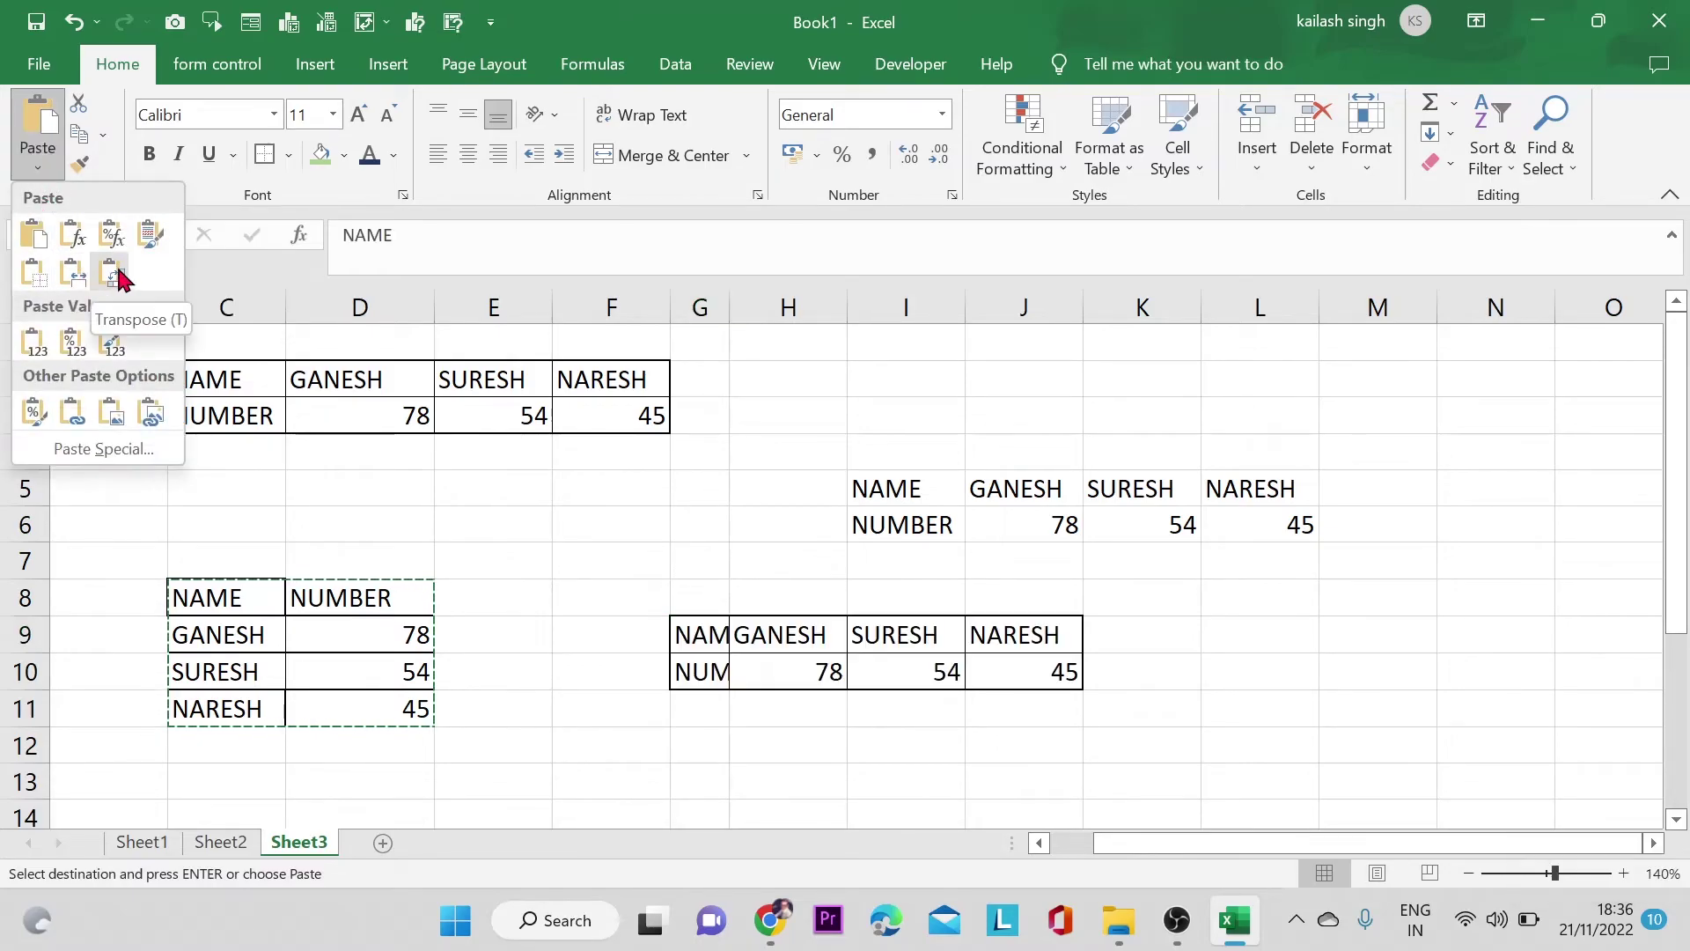
click(117, 279)
click(998, 700)
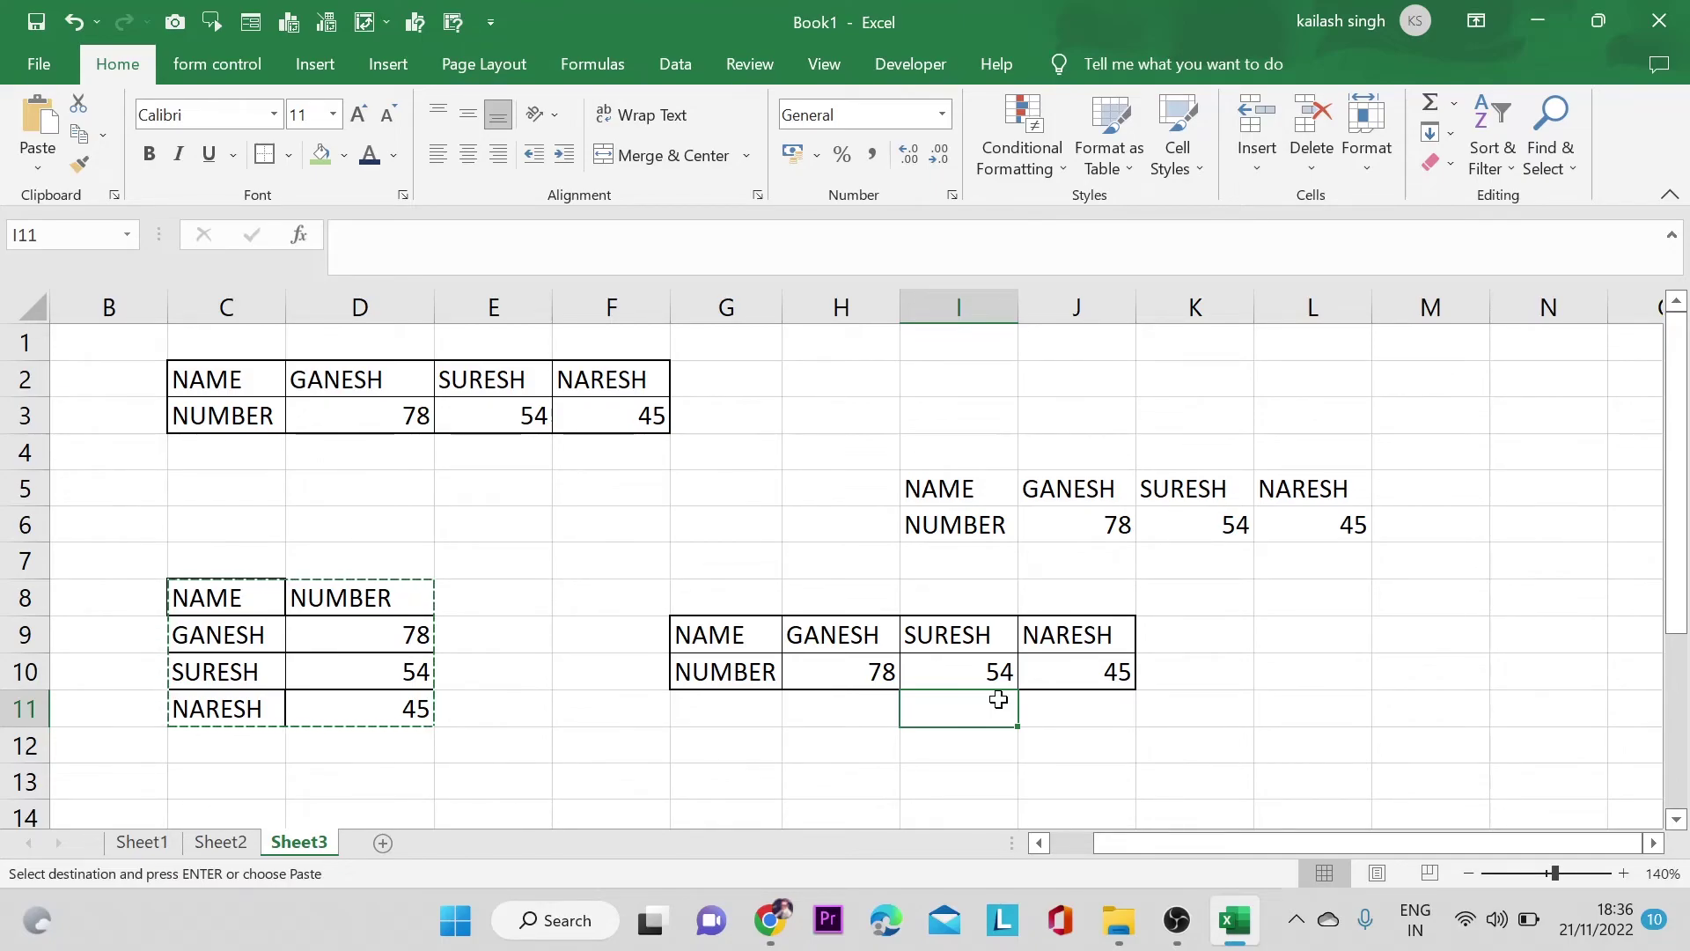
click(811, 803)
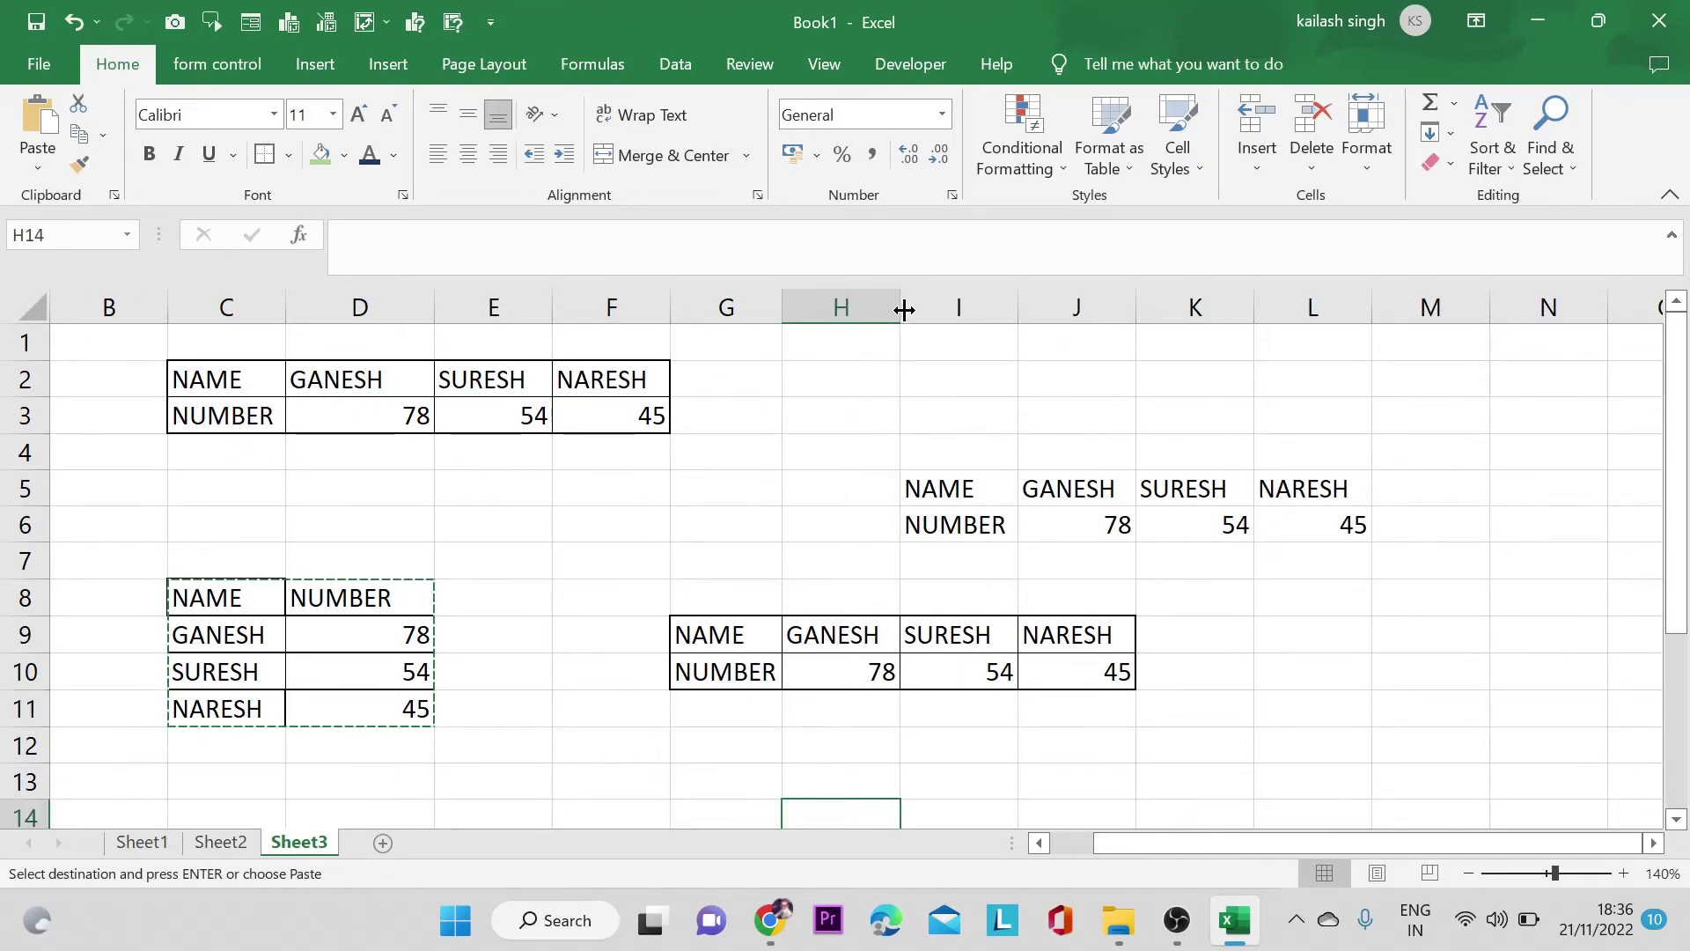
- Narrow column H until GANESH is cut off, then copy G9:J10 with L9 as the destination
drag(899, 317, 859, 326)
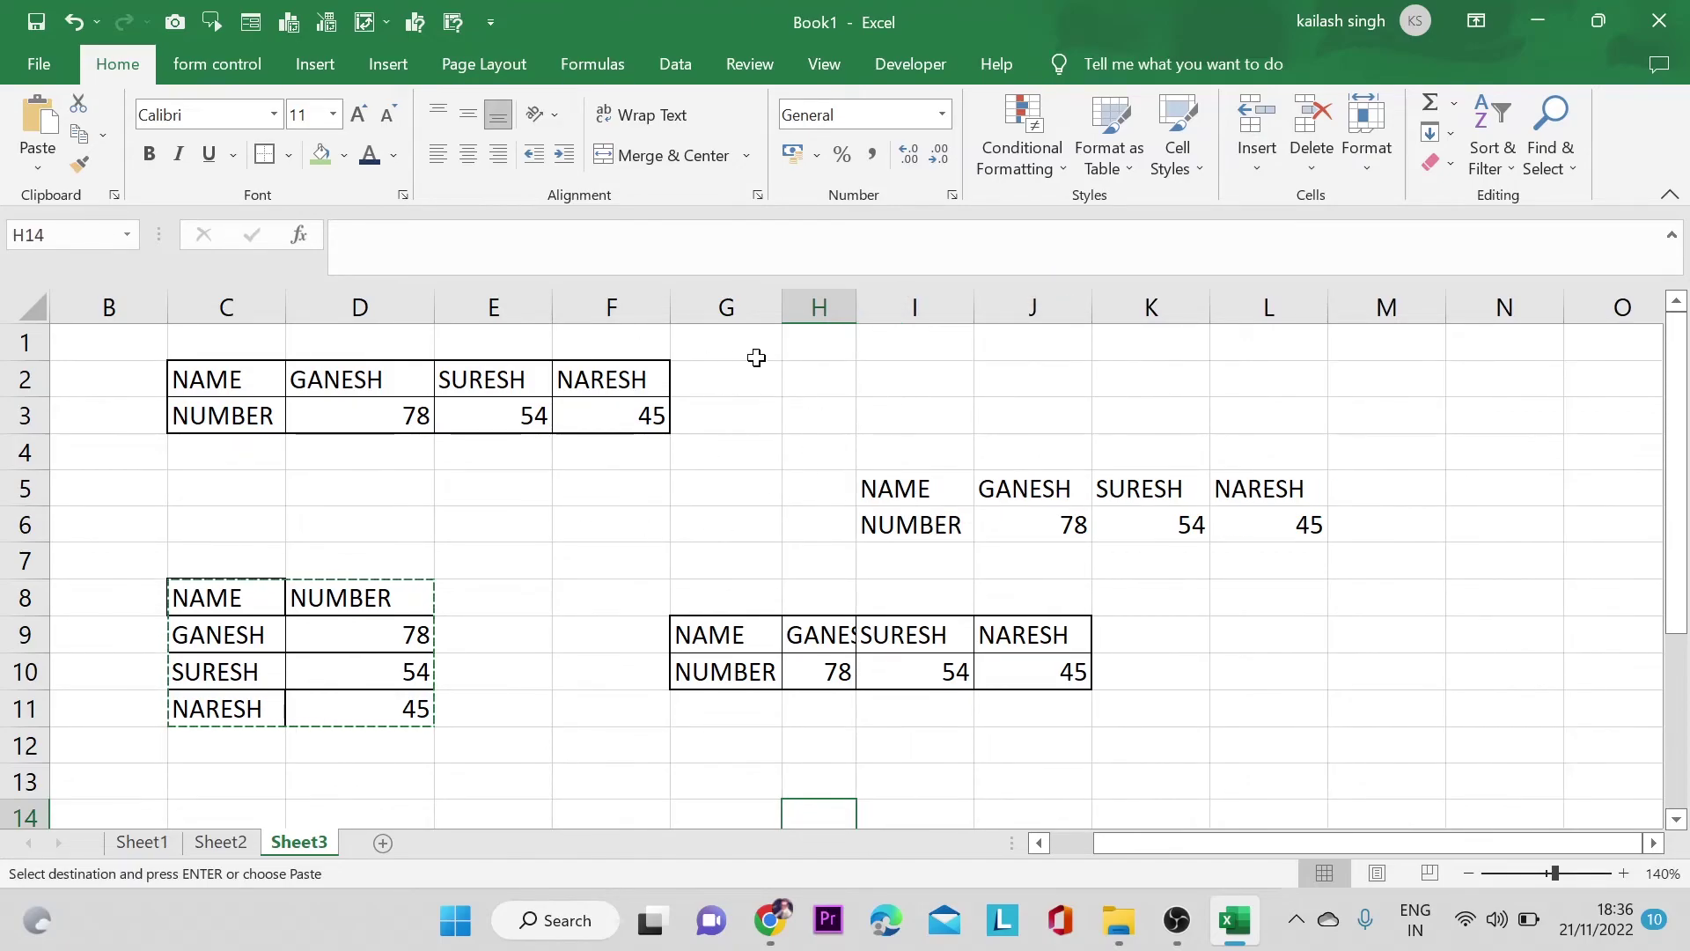
drag(855, 305, 852, 307)
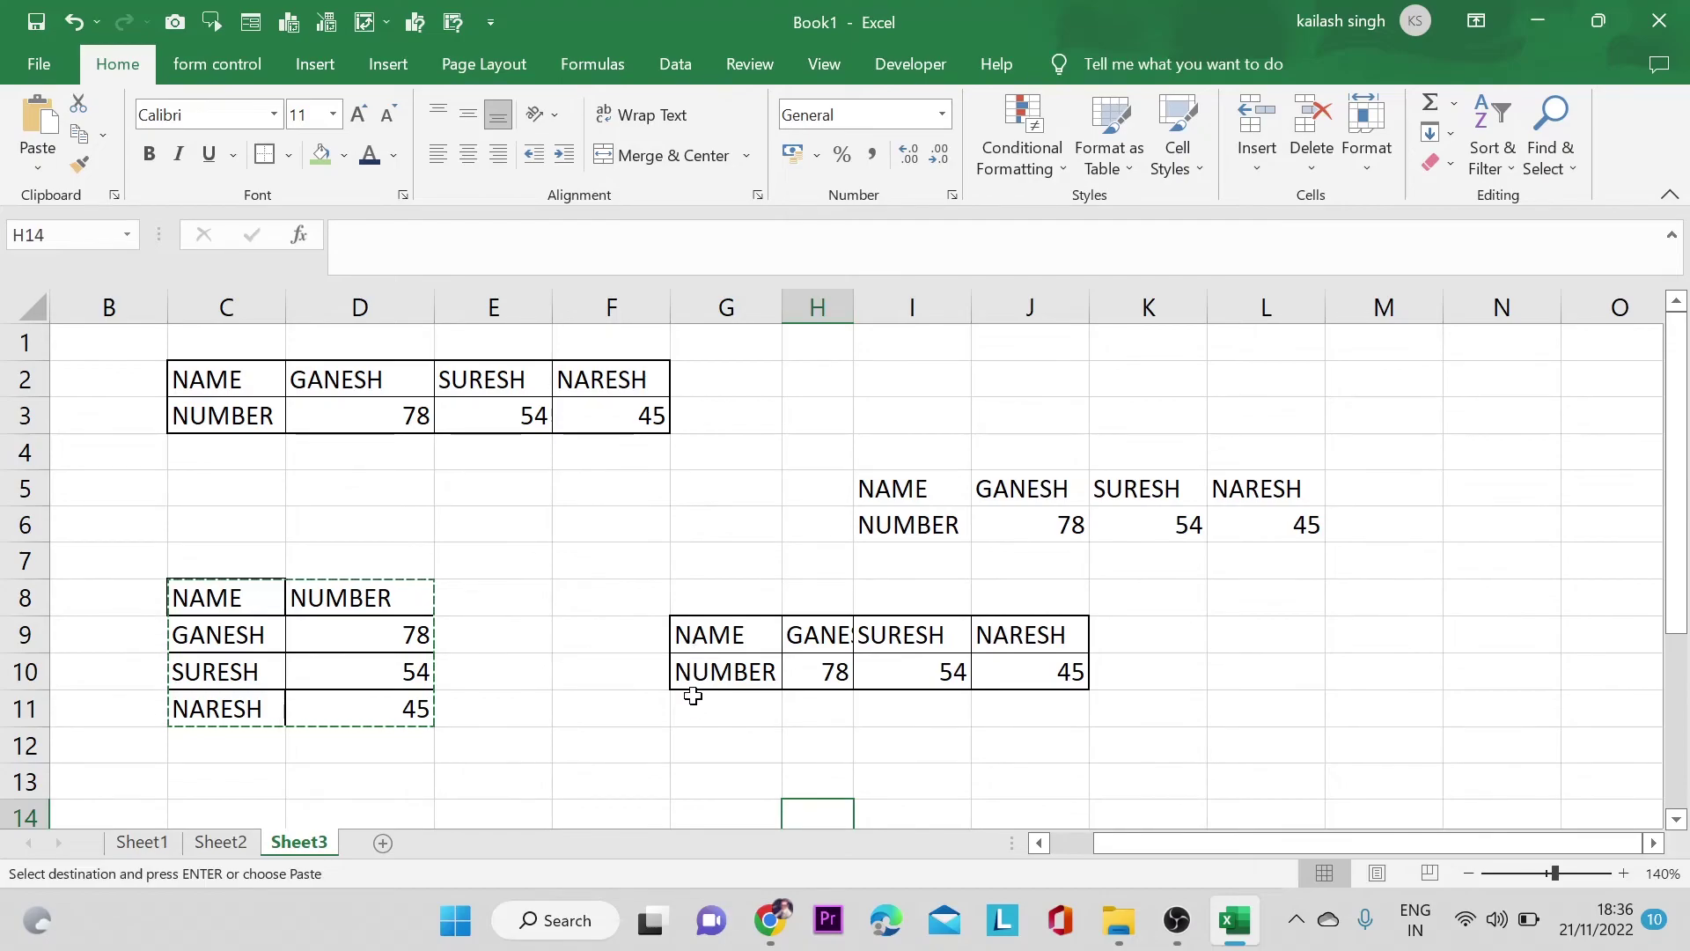
drag(717, 635, 993, 671)
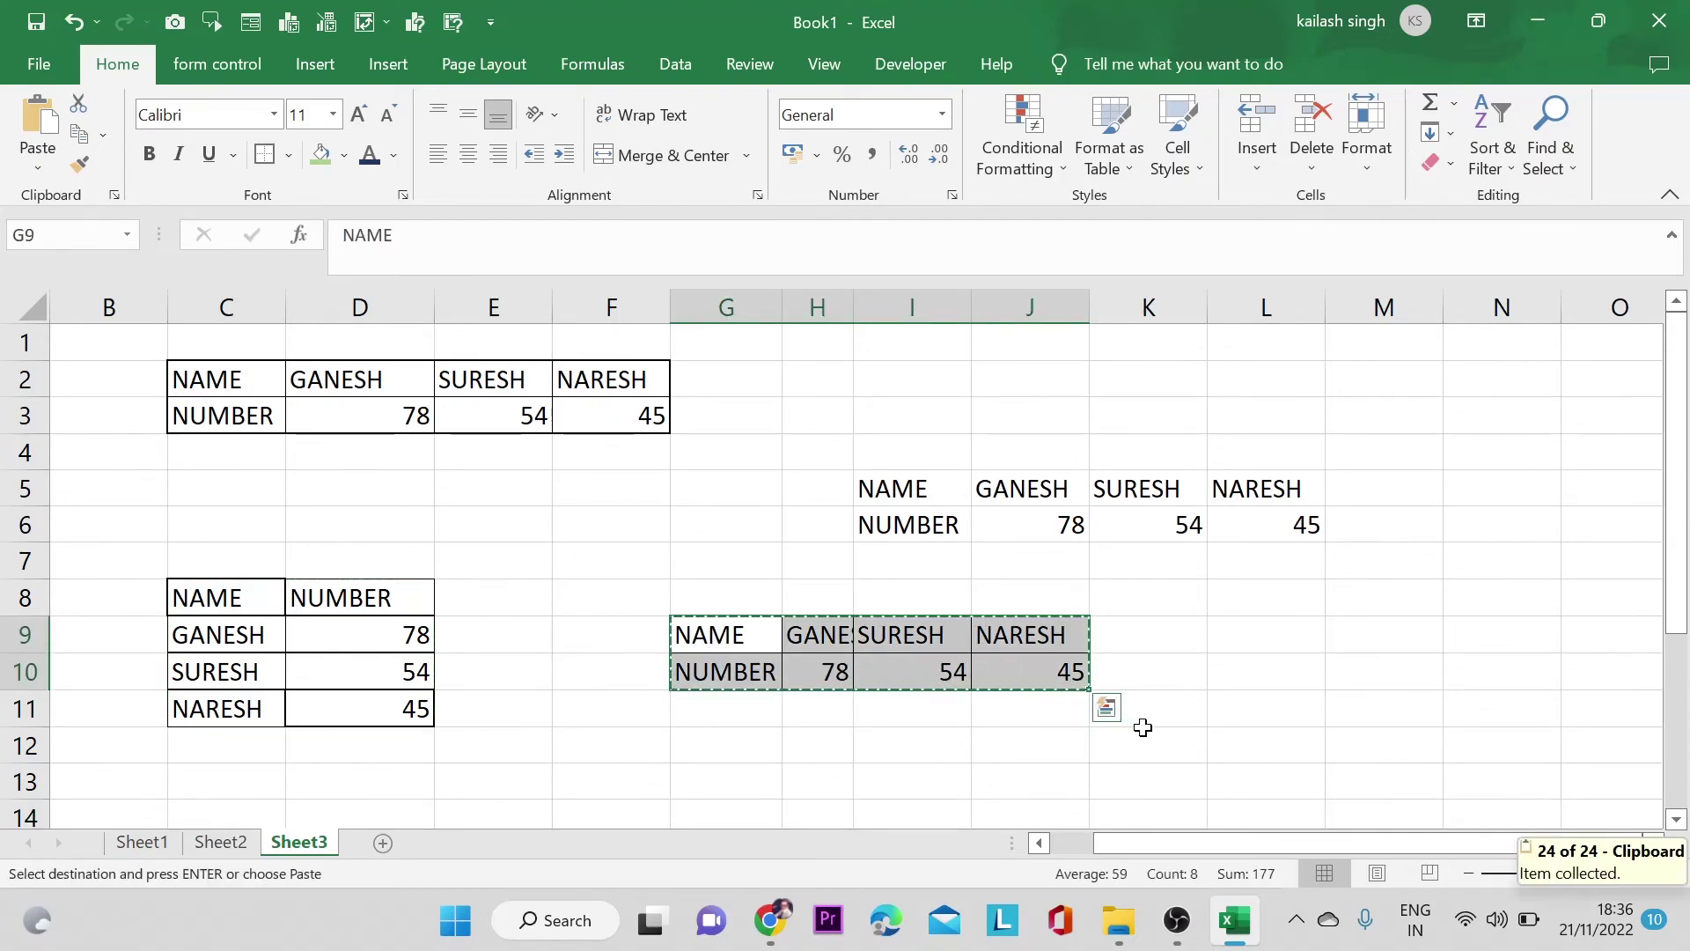
click(1267, 642)
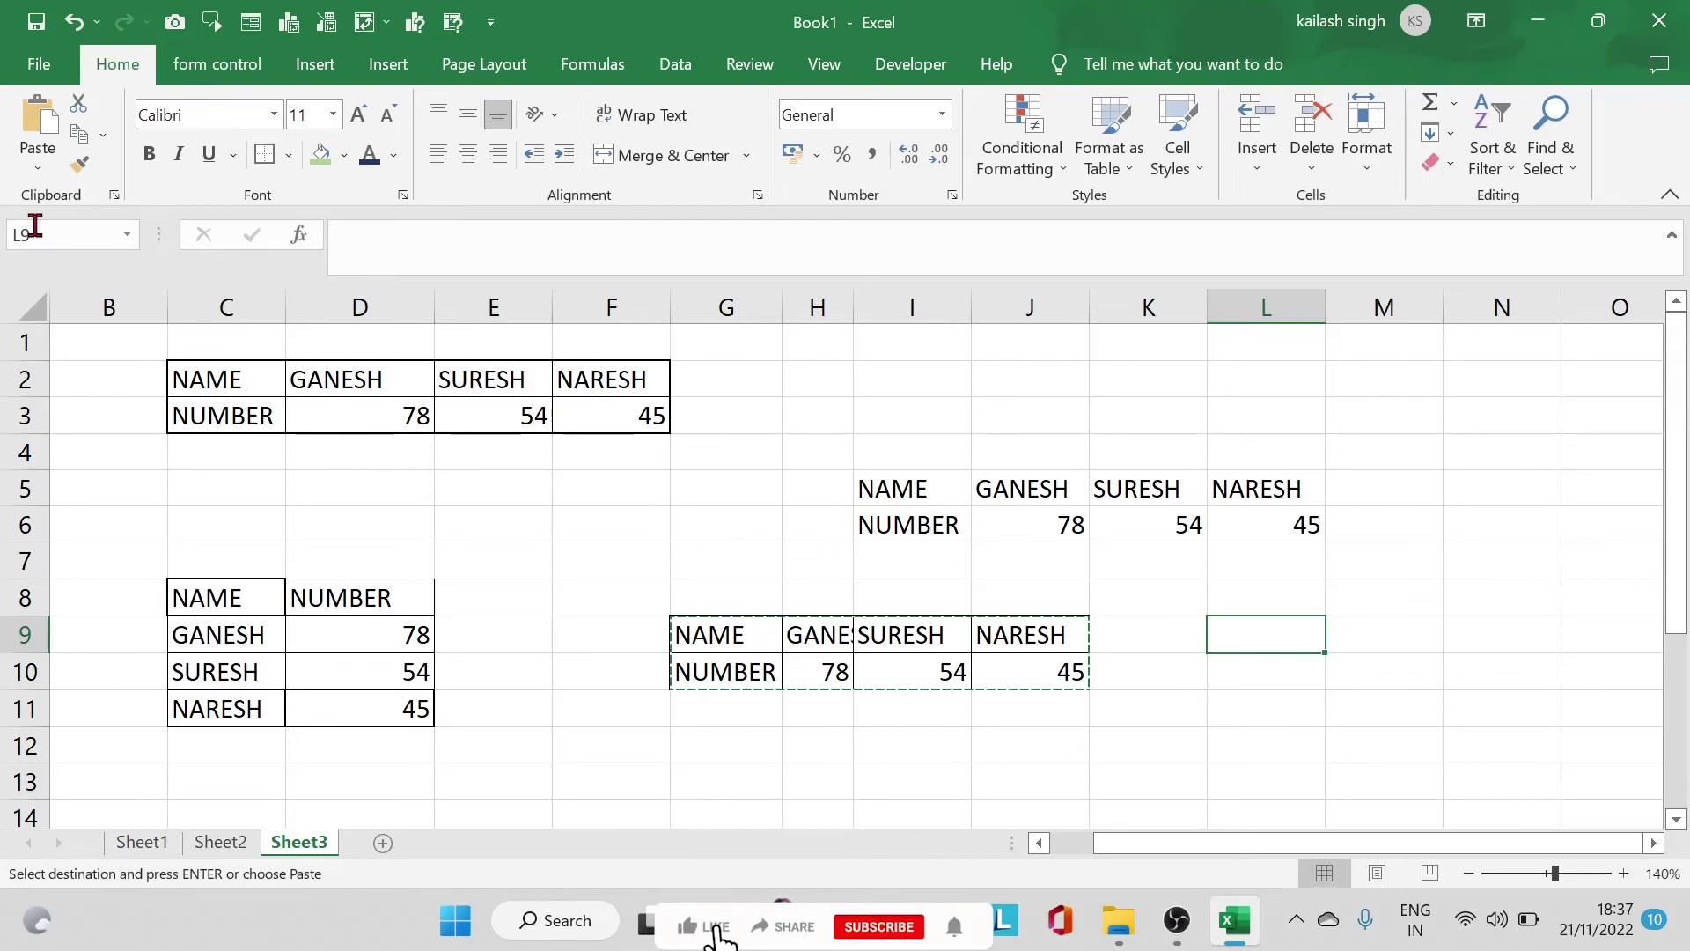
- Paste the table at L9 using Keep Source Column Widths, making column M narrow
click(42, 171)
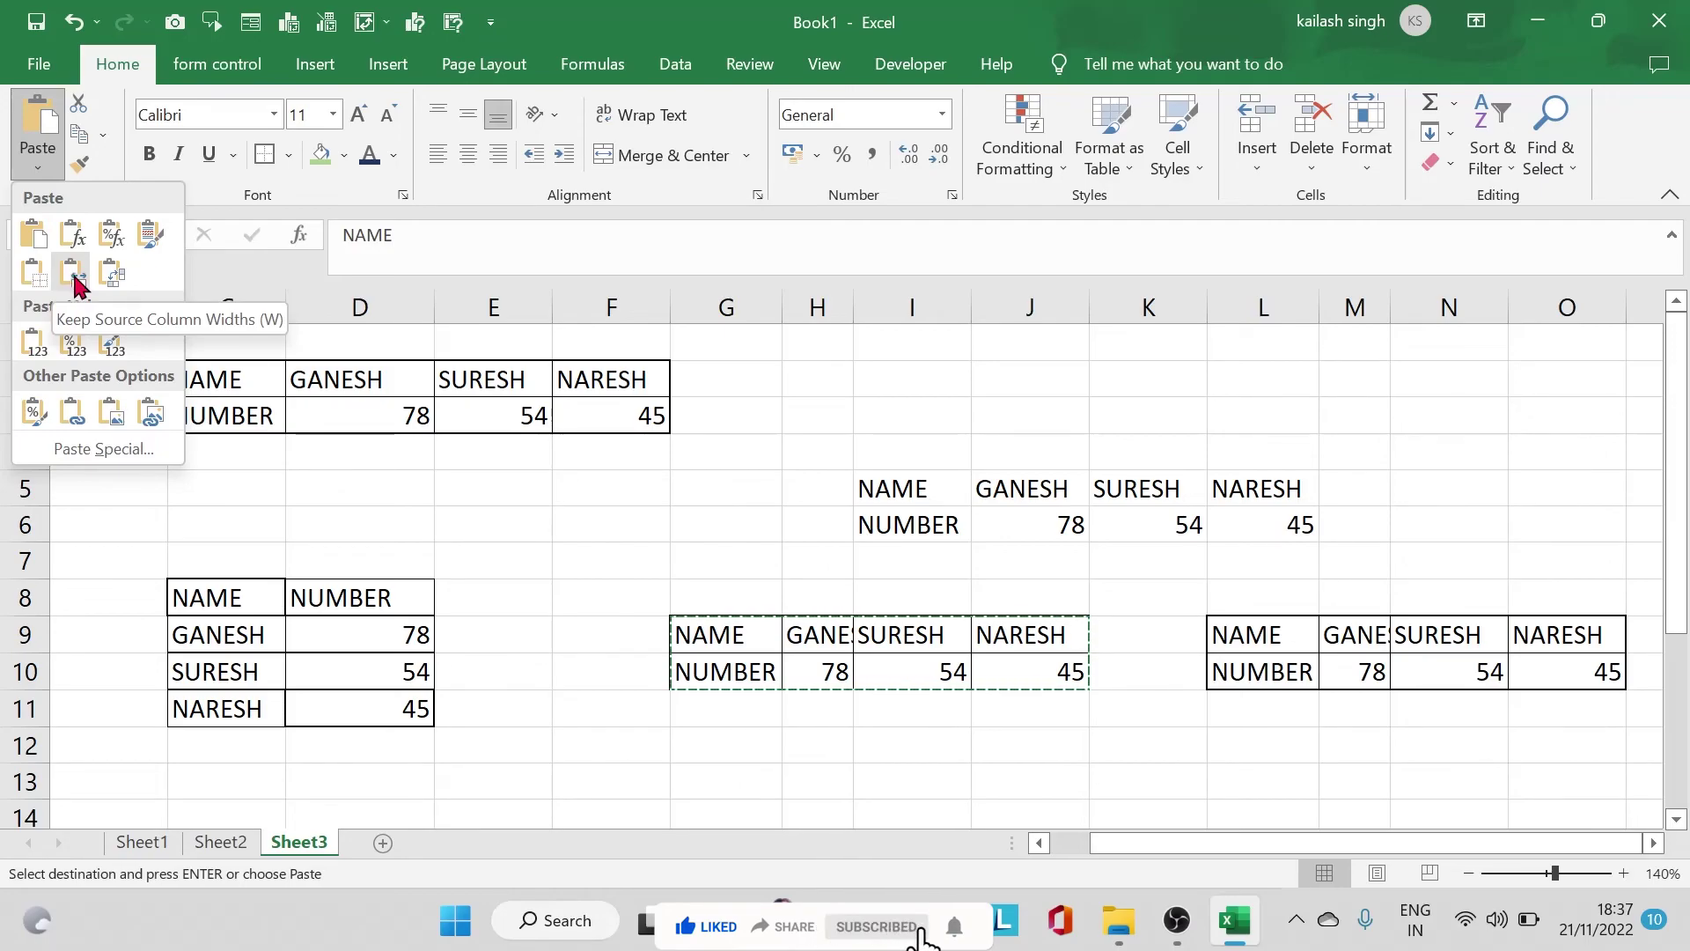
click(73, 275)
click(1245, 735)
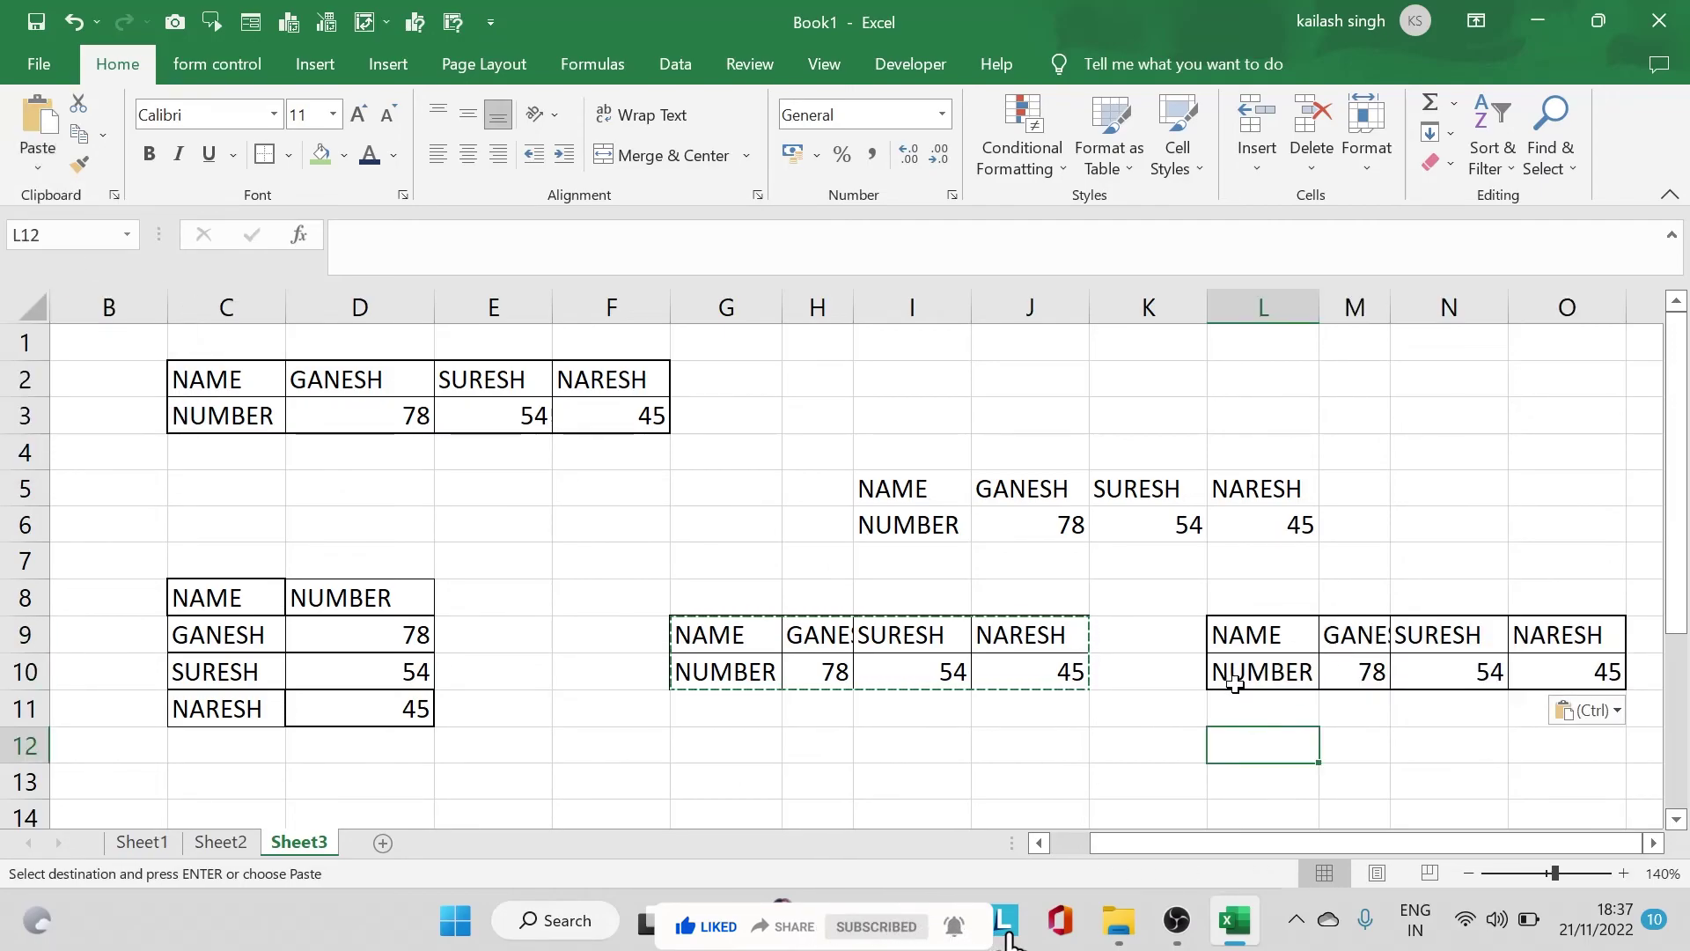